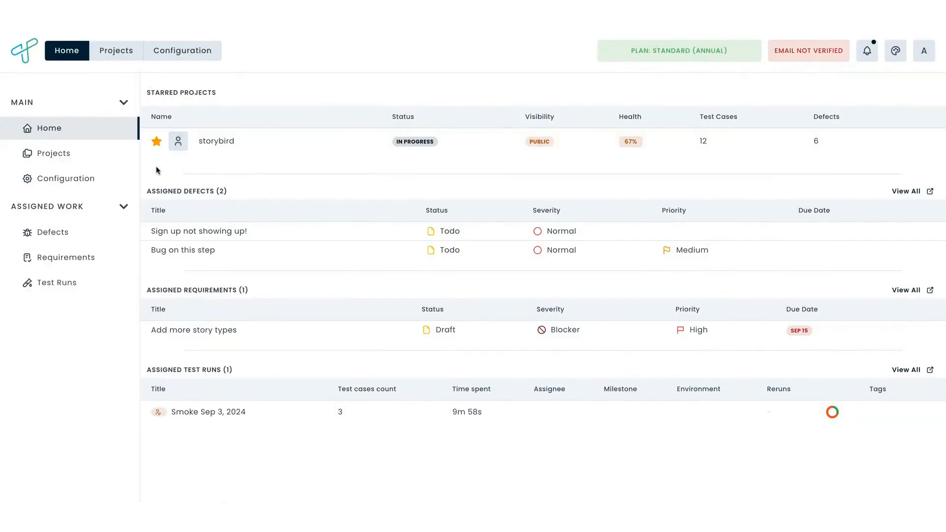
Look through the assigned defects, requirements and test runs across all projects
left_click(71, 233)
left_click(72, 259)
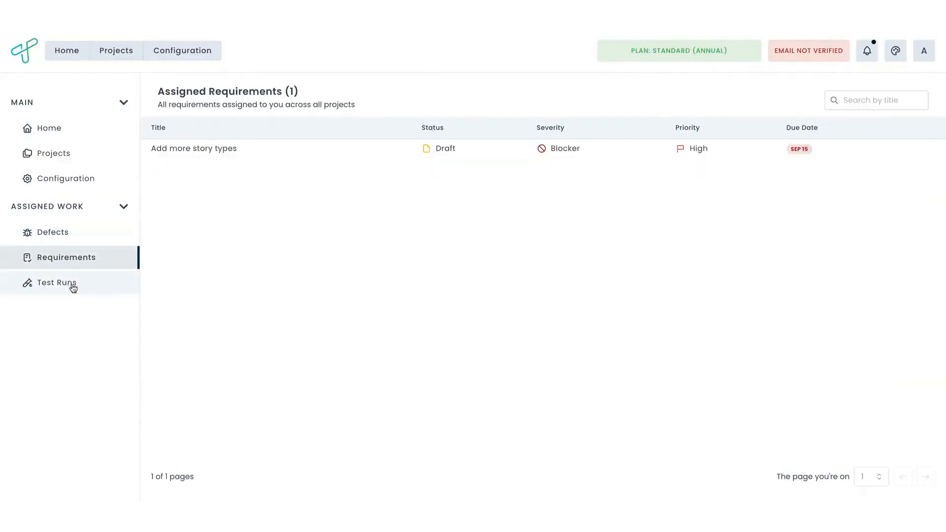
left_click(73, 284)
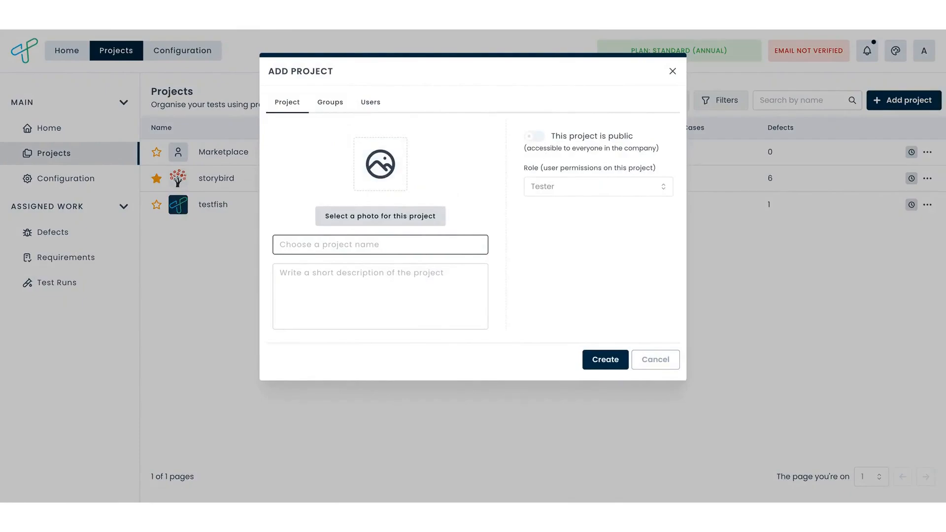
Make the new project public, view the available default roles, and switch public access off again
left_click(536, 139)
left_click(566, 190)
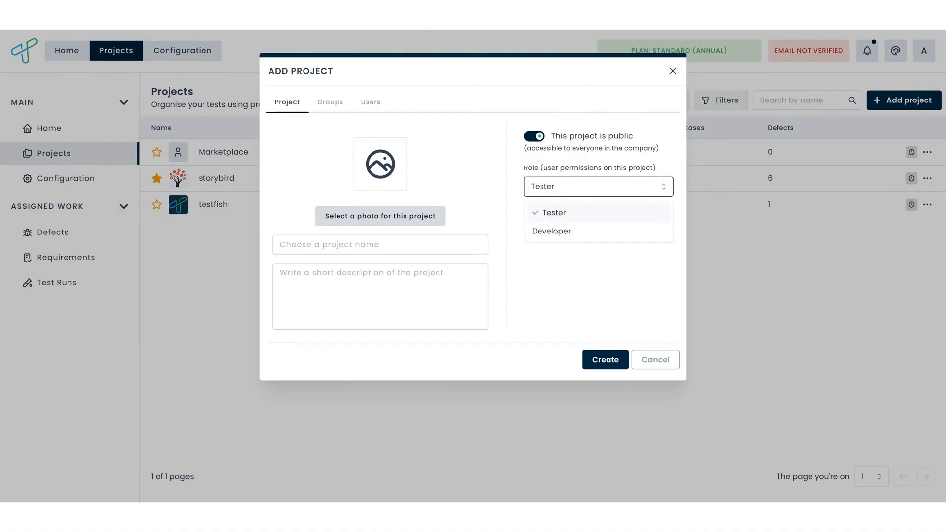
left_click(534, 138)
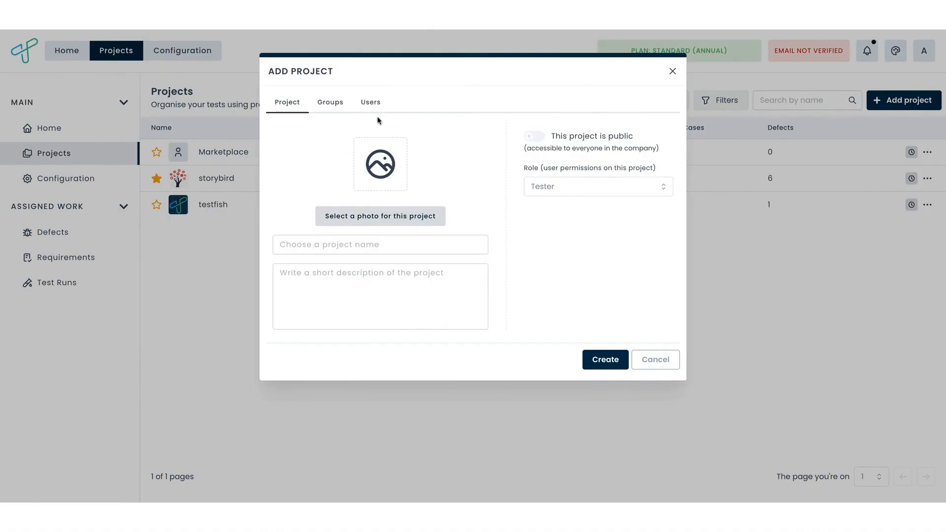
Add the Storybird group to the new project and view the roles it can be given
left_click(333, 104)
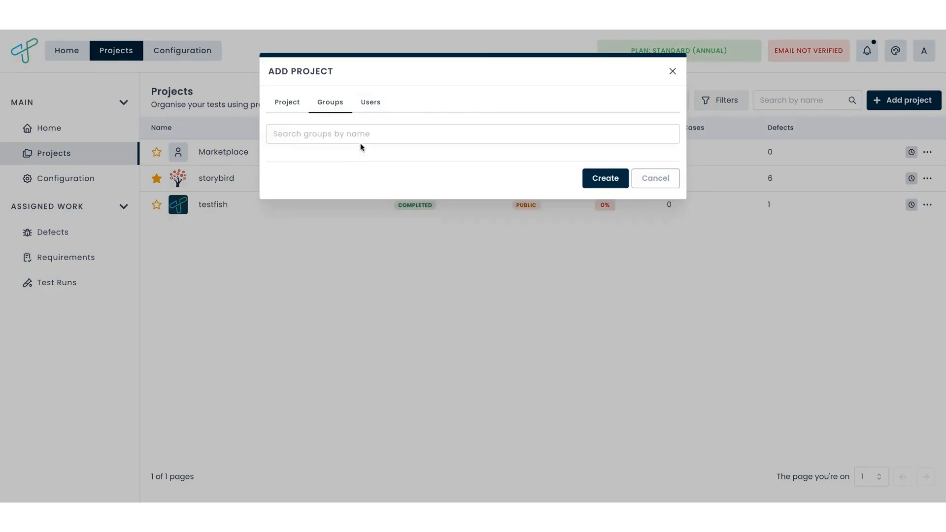
left_click(360, 141)
left_click(359, 156)
left_click(525, 166)
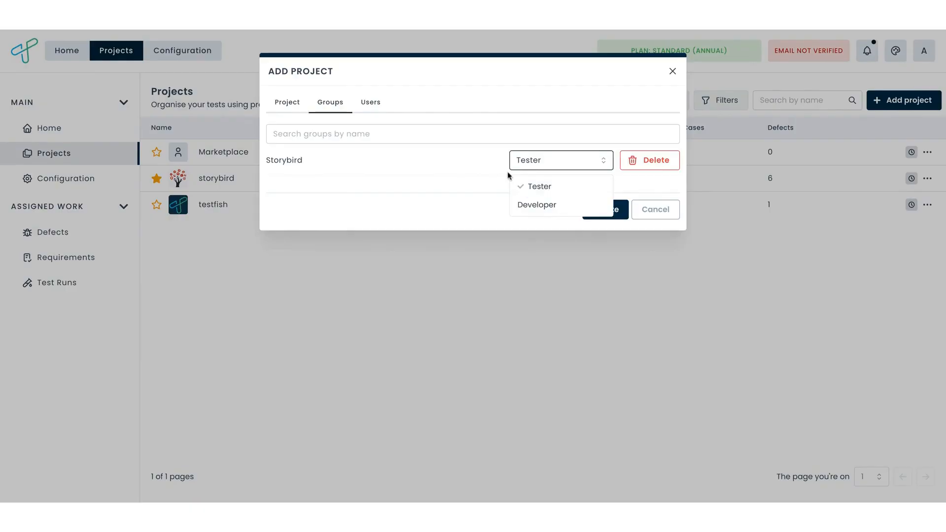
left_click(484, 166)
Add the first listed user to the new project and view the roles available for that user
left_click(382, 111)
left_click(371, 169)
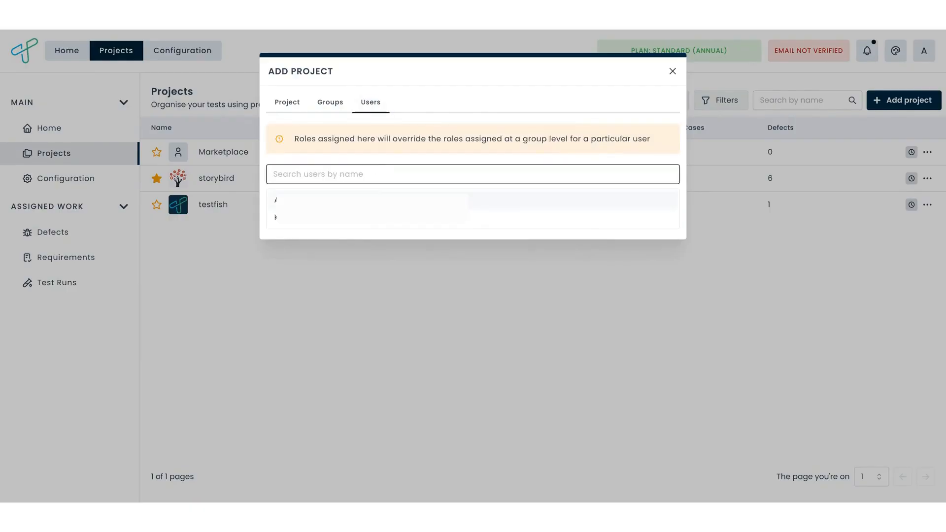
left_click(461, 200)
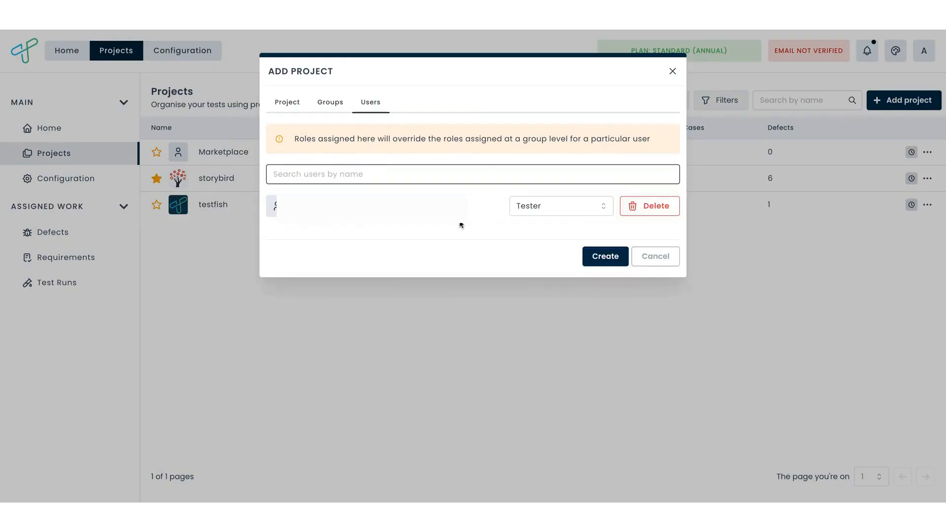
left_click(539, 206)
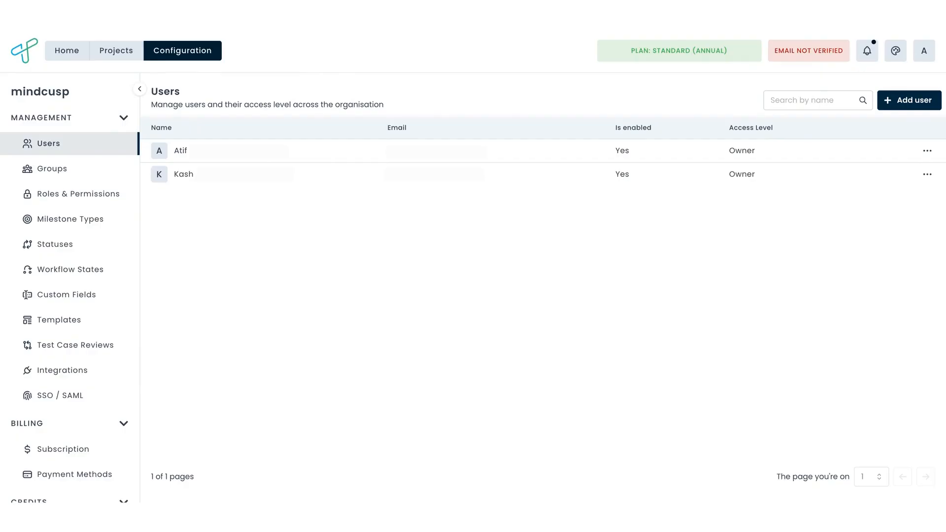
Open the form for adding an organisation user and view its access level options
scroll(70, 295, "down", 1)
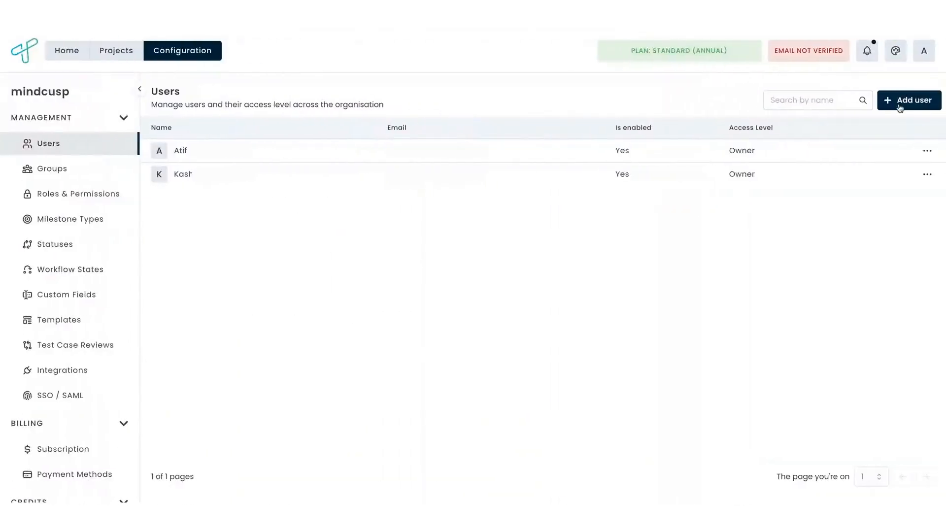
left_click(900, 106)
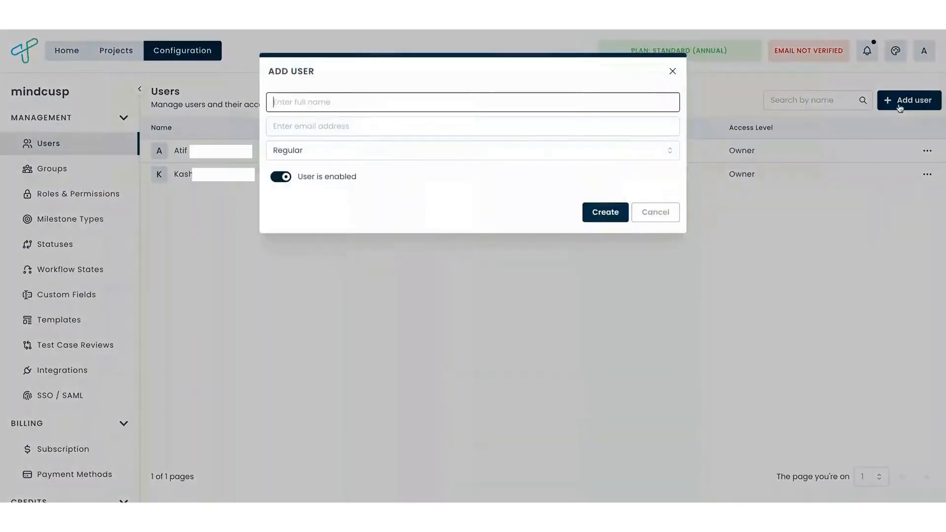
left_click(362, 151)
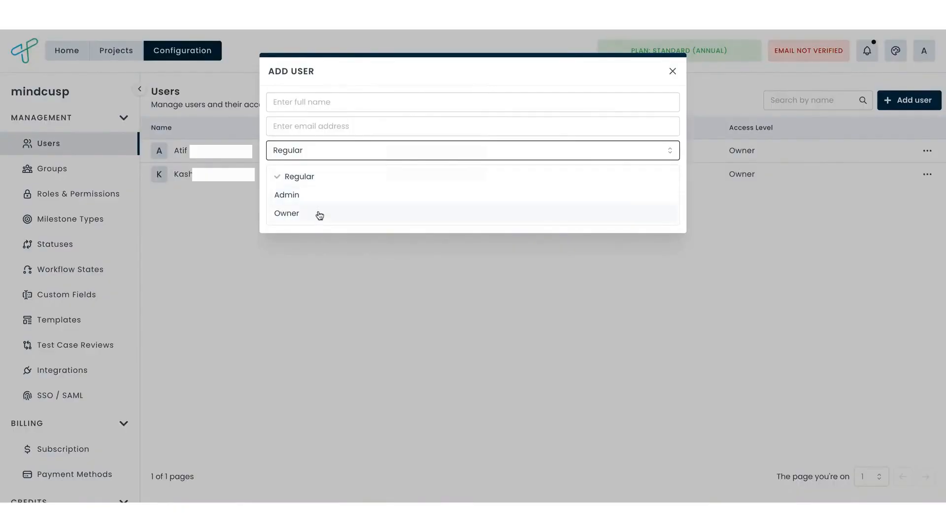
left_click(356, 93)
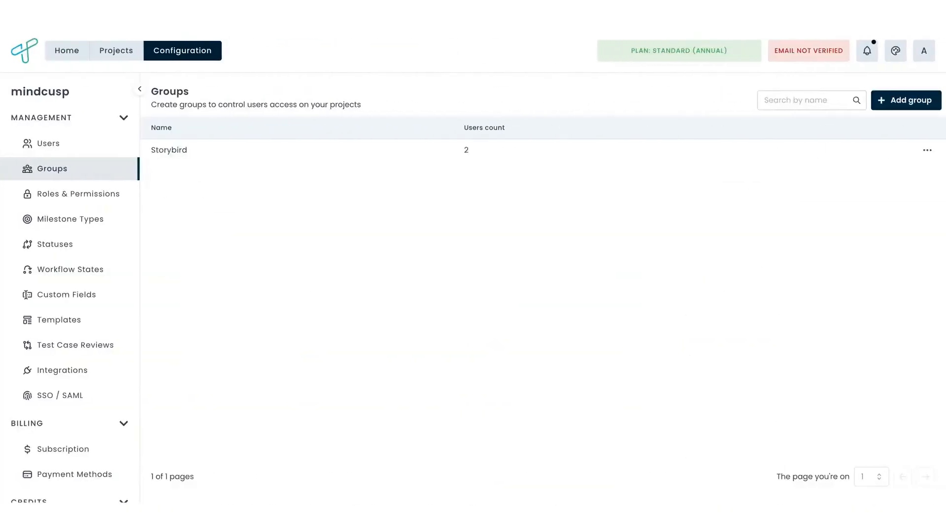
View the forms for adding a group, a role and a test run status
left_click(886, 106)
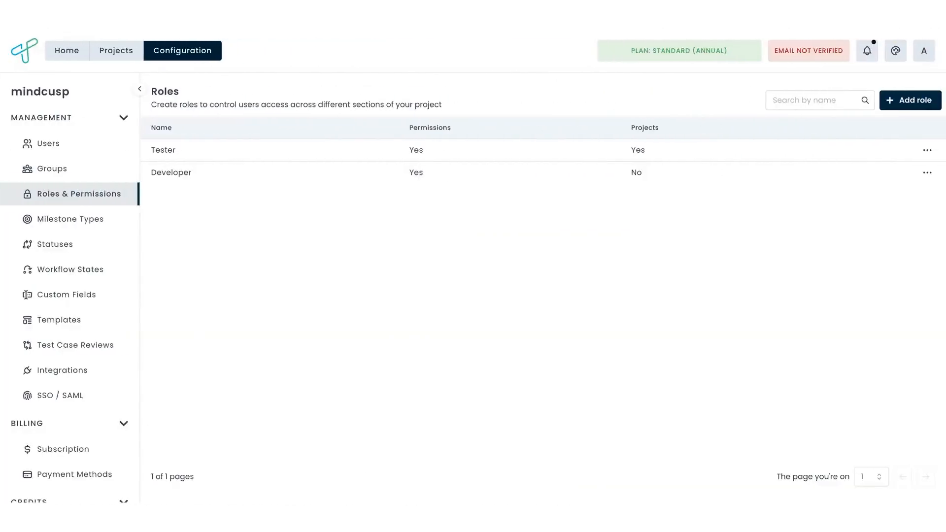
left_click(908, 106)
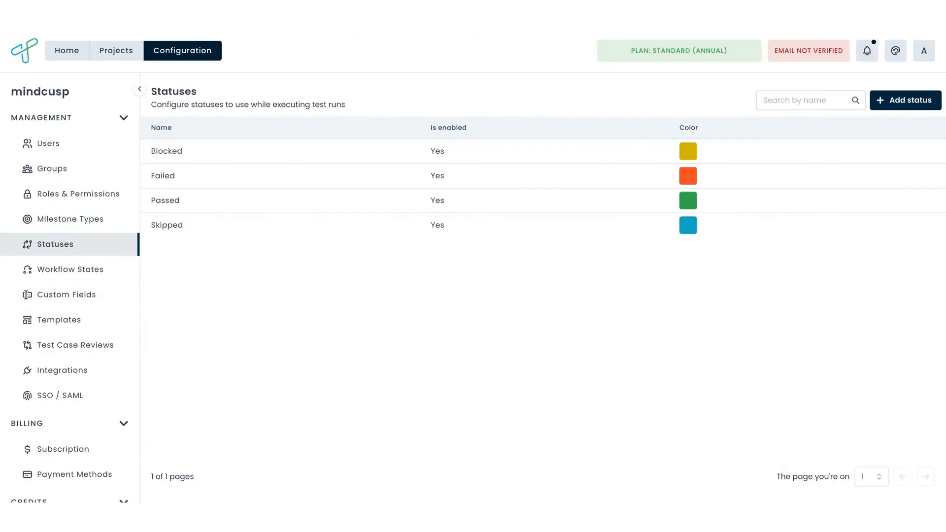
left_click(906, 101)
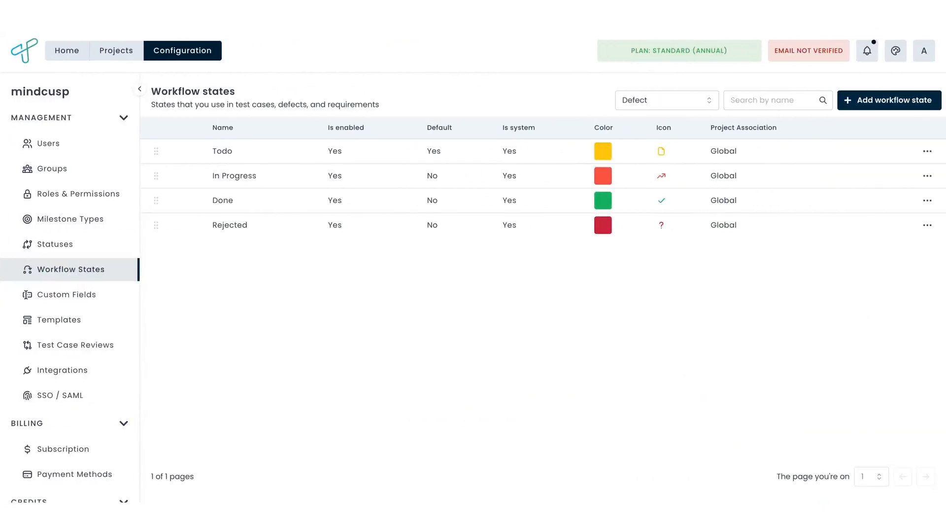
View and cancel the form for a new defect workflow state, and move the Rejected state above Done
left_click(878, 104)
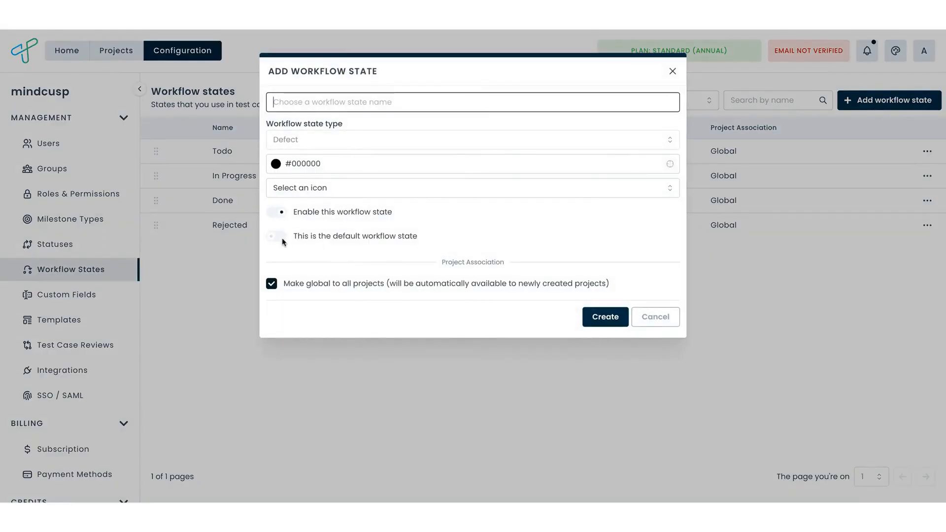
left_click(665, 326)
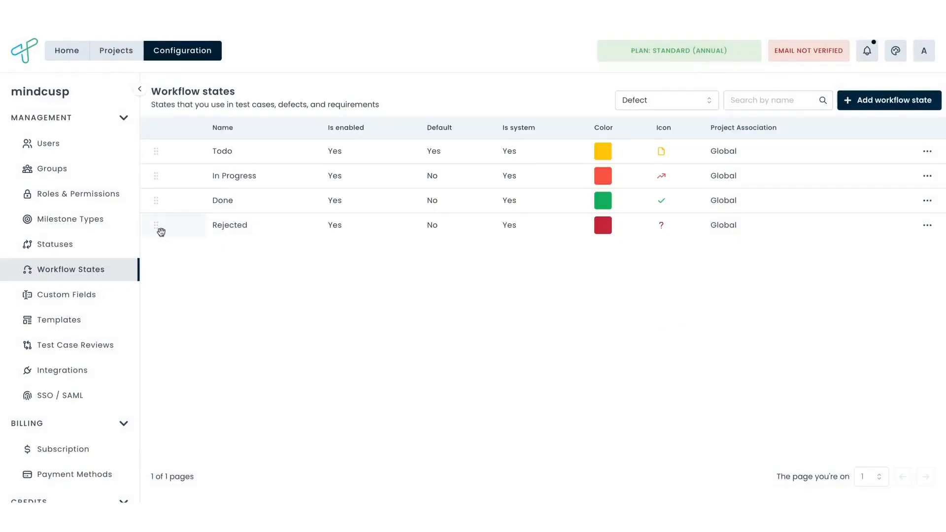
left_click_drag(157, 227, 156, 201)
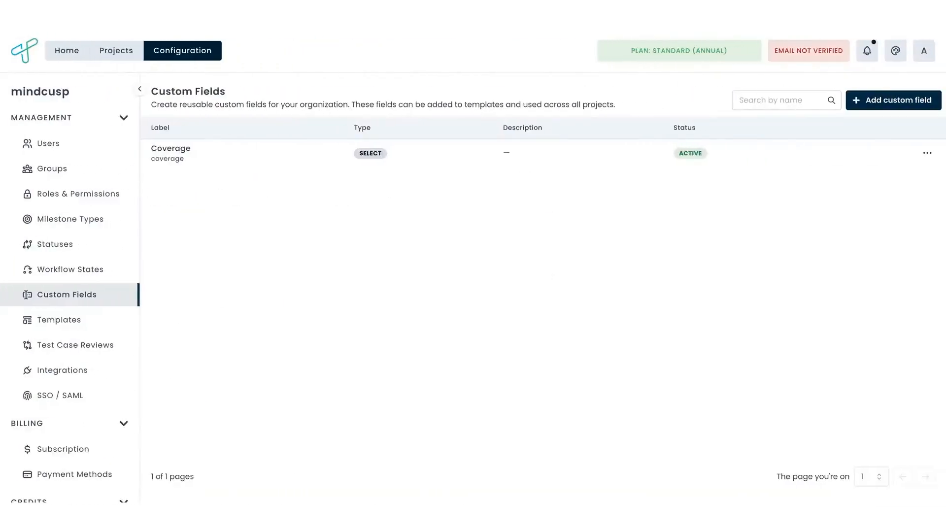
Open the form for adding a custom field and look through the available field types
left_click(897, 100)
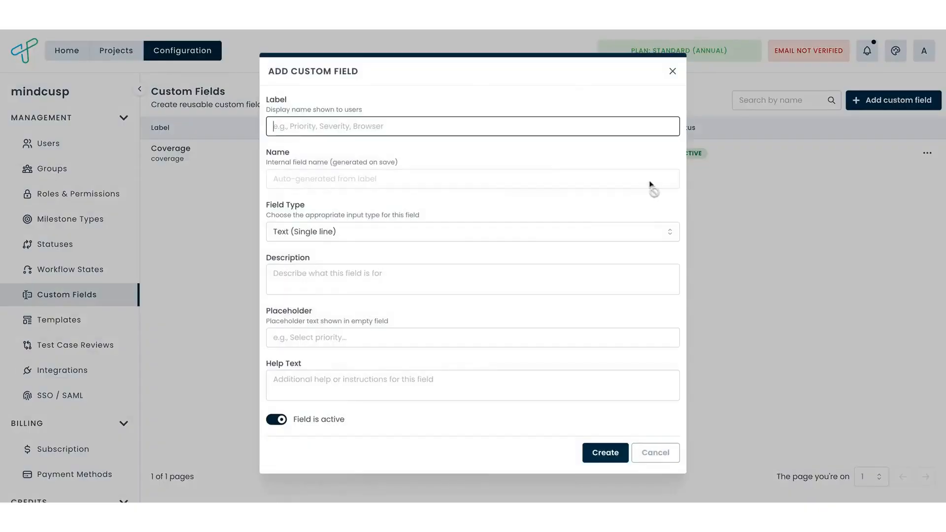
left_click(392, 236)
scroll(399, 319, "down", 2)
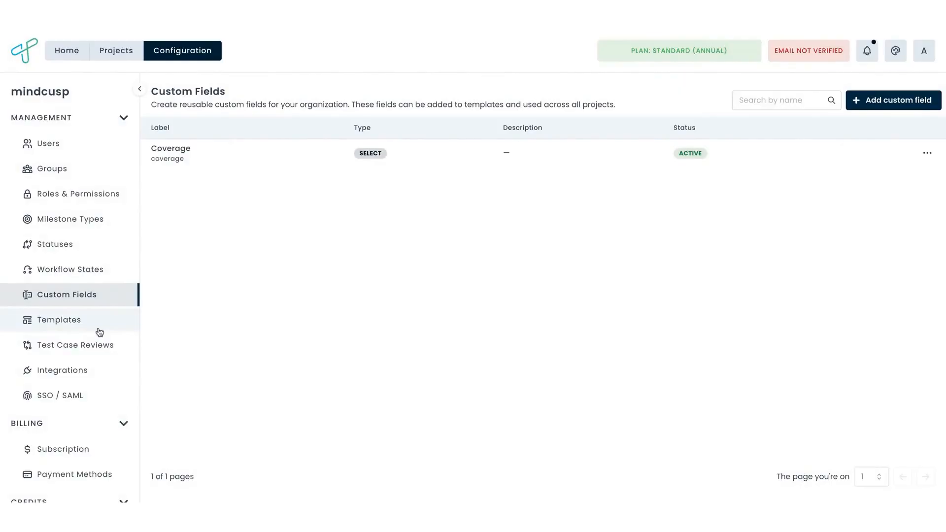
Start a new template with the Coverage custom field and an empty second custom field row
left_click(100, 331)
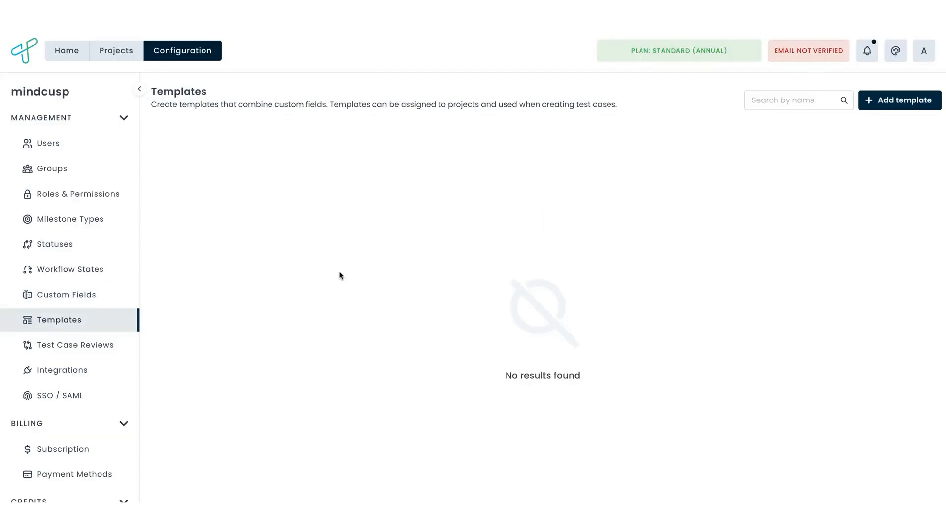
left_click(896, 107)
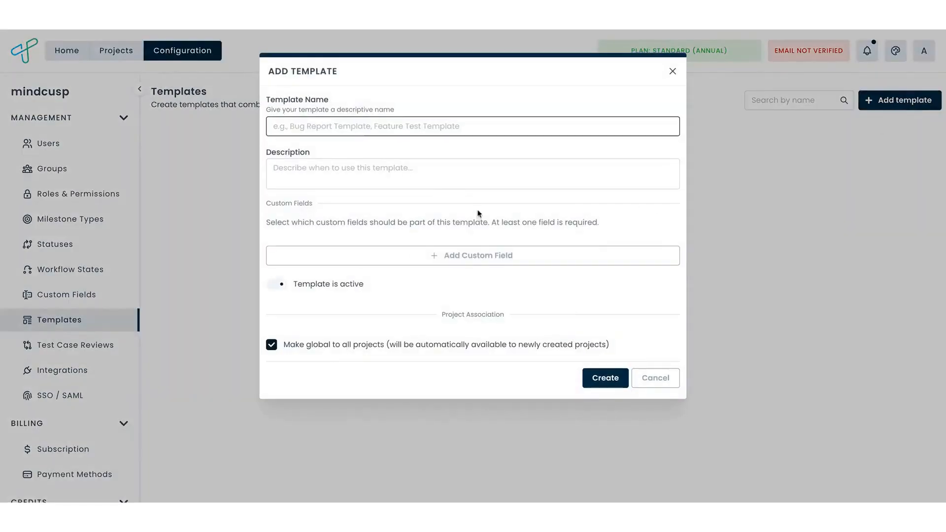
left_click(454, 257)
left_click(449, 280)
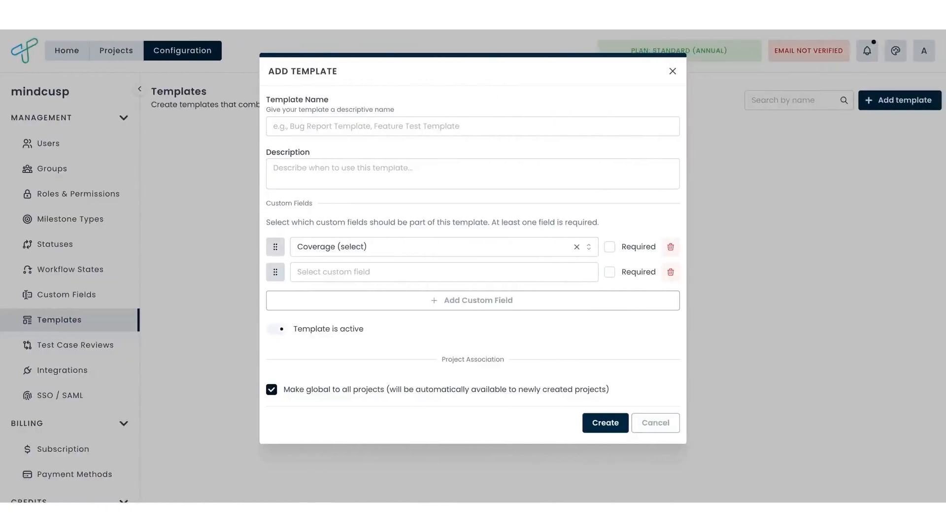
Turn off global availability for the template and list the specific projects it can be assigned to
left_click(272, 389)
scroll(352, 408, "down", 1)
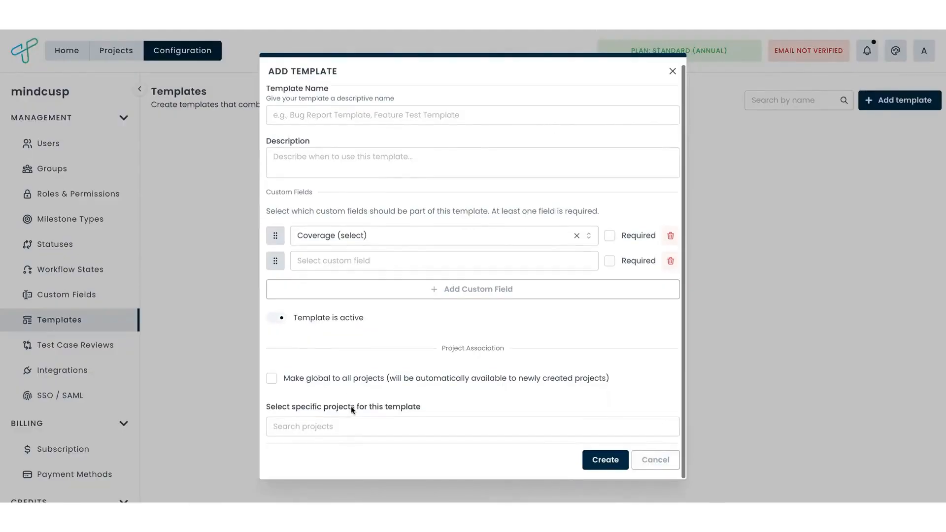
left_click(375, 422)
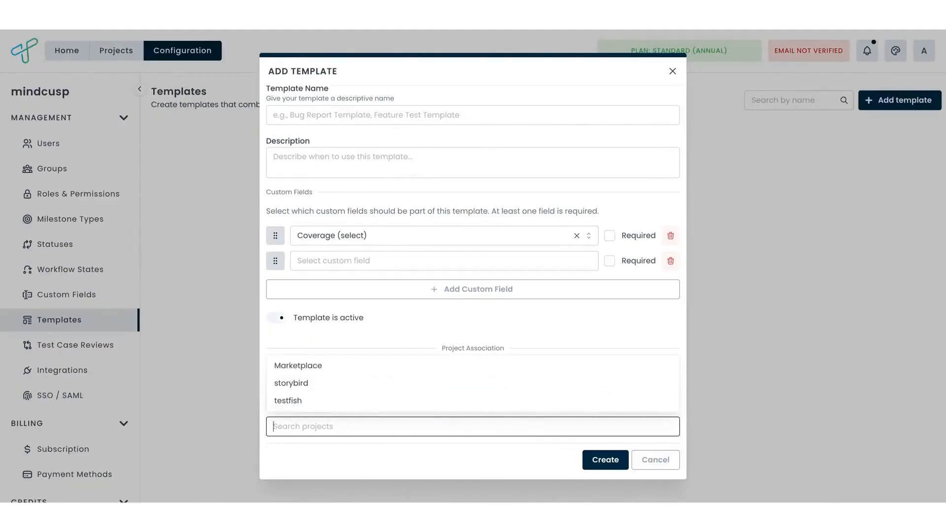
left_click(358, 349)
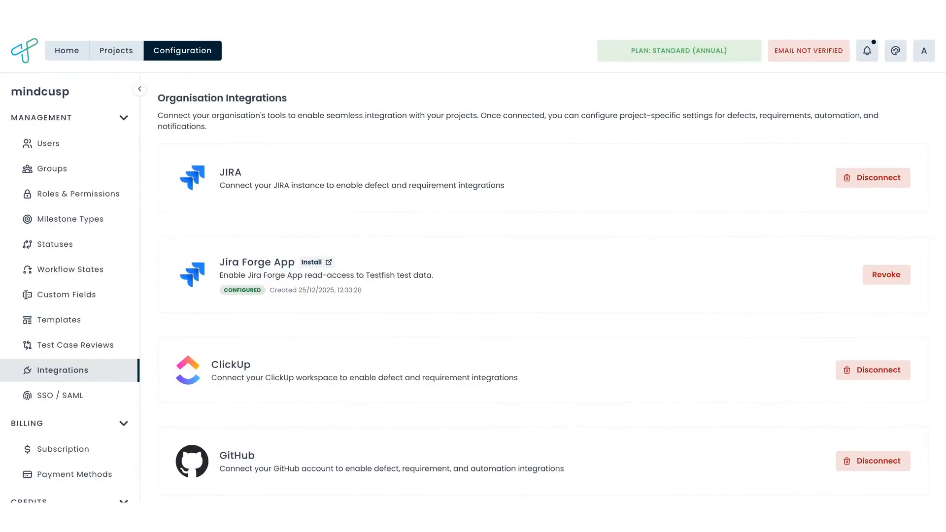
Look through the organisation integrations, including JIRA, Jira Forge App, ClickUp and GitHub
scroll(542, 295, "down", 5)
scroll(543, 295, "up", 4)
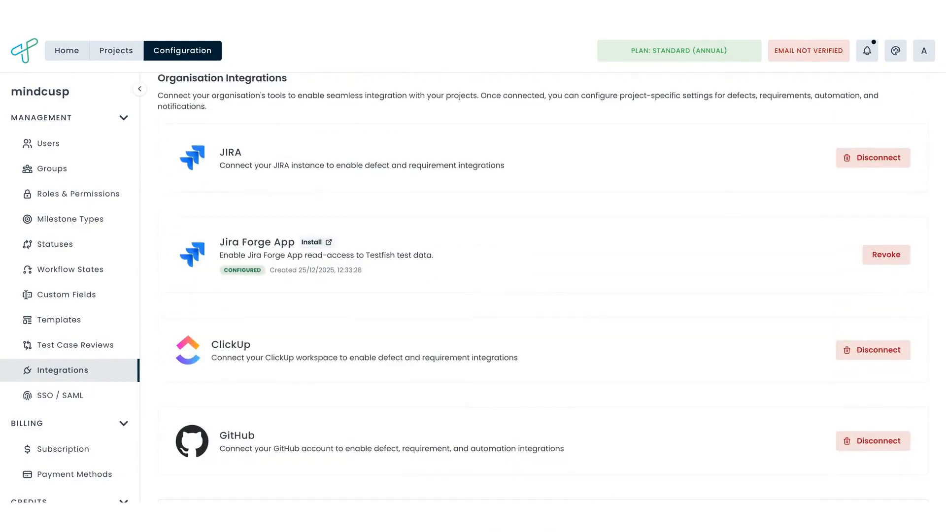
scroll(542, 295, "down", 2)
scroll(542, 296, "up", 2)
scroll(542, 296, "down", 2)
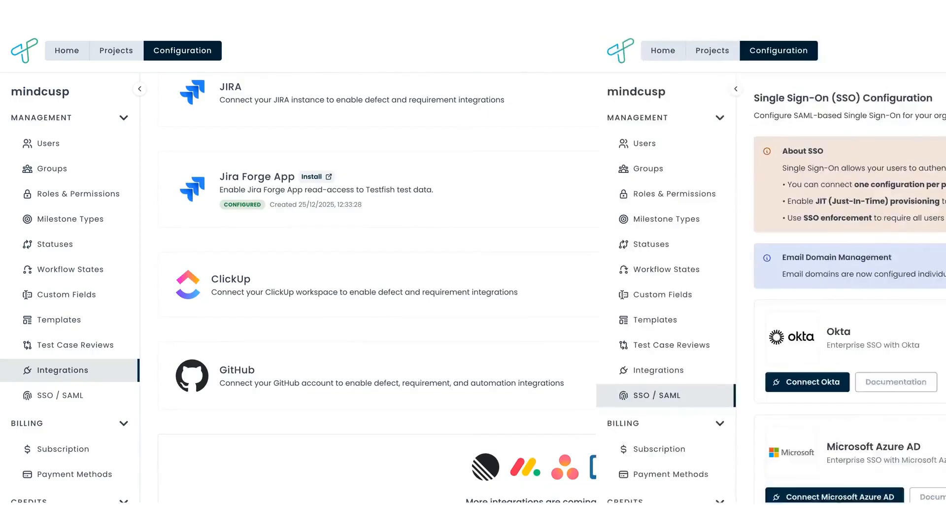
Review the single sign-on providers and the Okta connection form, and cancel without connecting
scroll(542, 296, "down", 3)
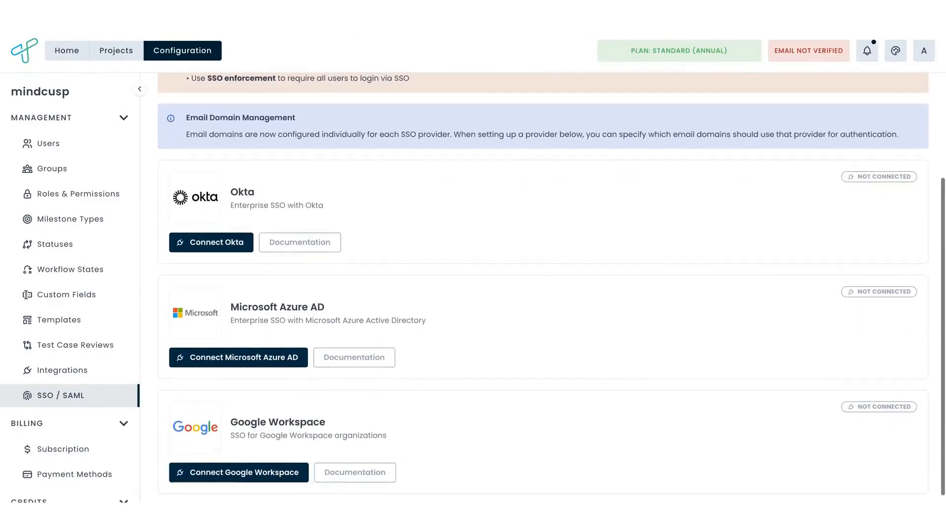
left_click(220, 243)
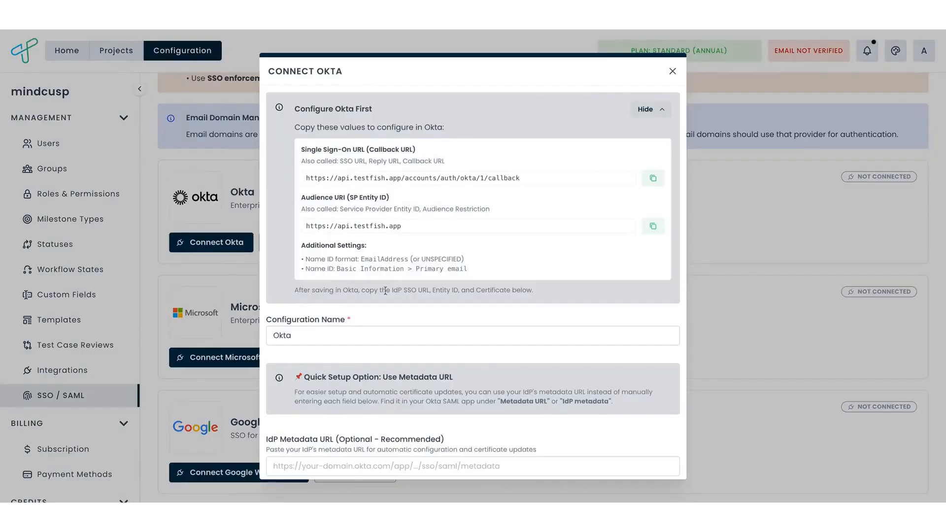
scroll(385, 290, "down", 10)
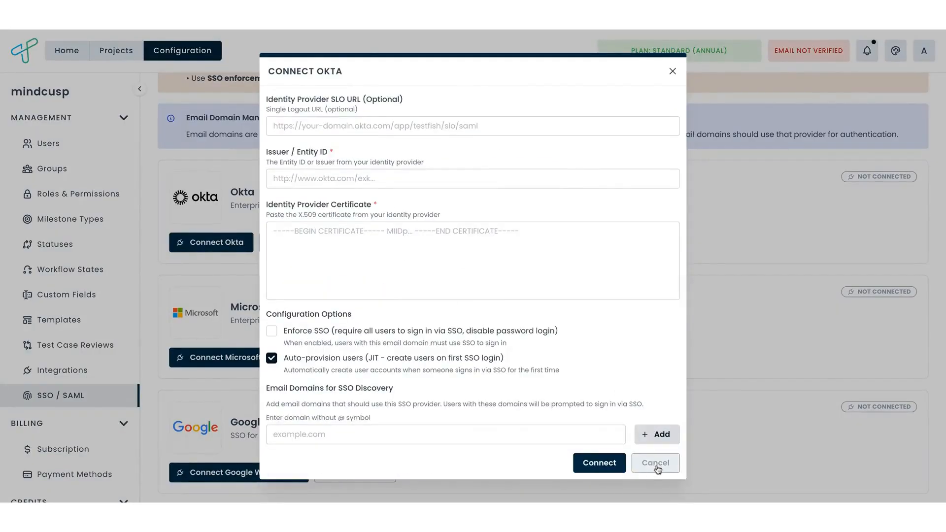
left_click(655, 464)
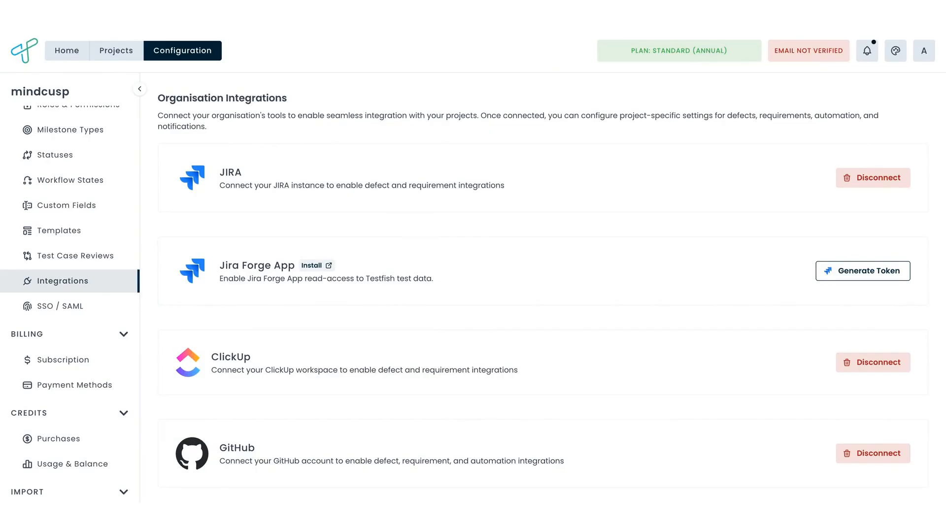
Generate a Jira Forge App token named "Prod token" for the organisation
left_click(863, 271)
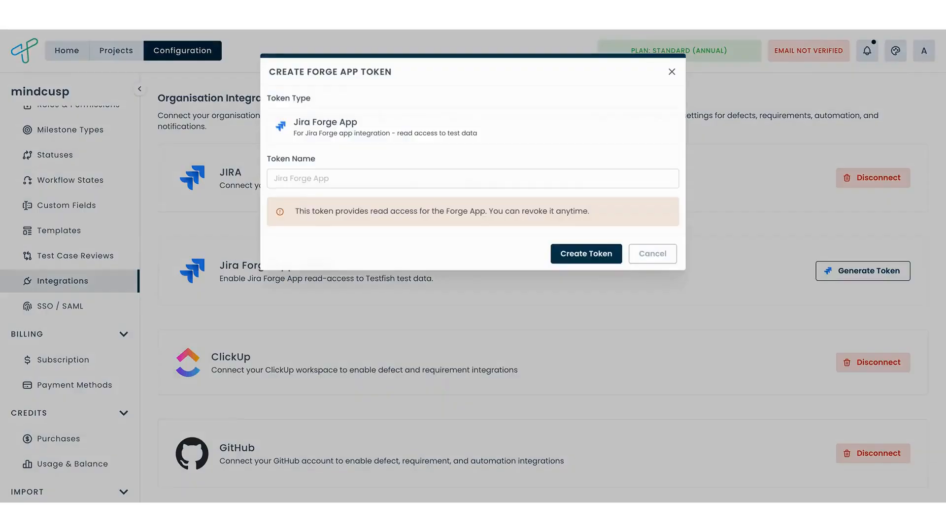
left_click(415, 175)
type("Proc")
key("BackSpace")
type("d token")
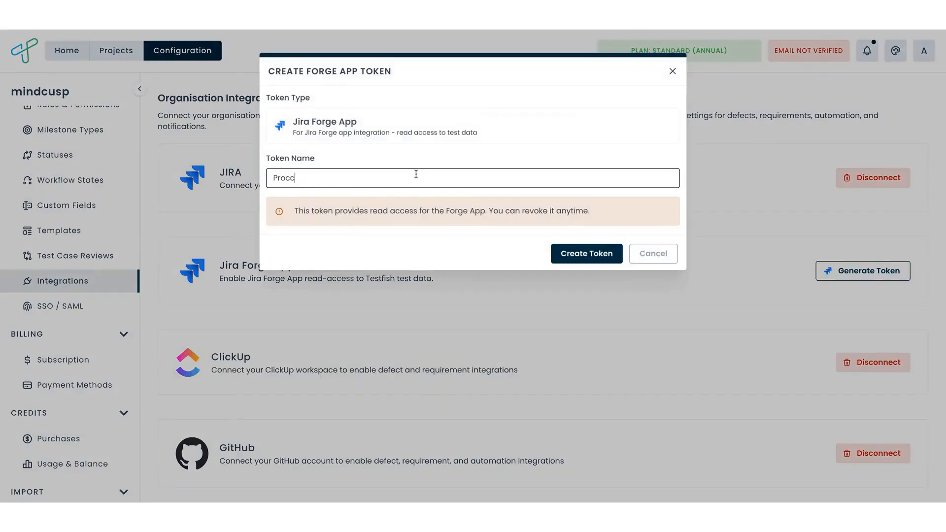
left_click(569, 253)
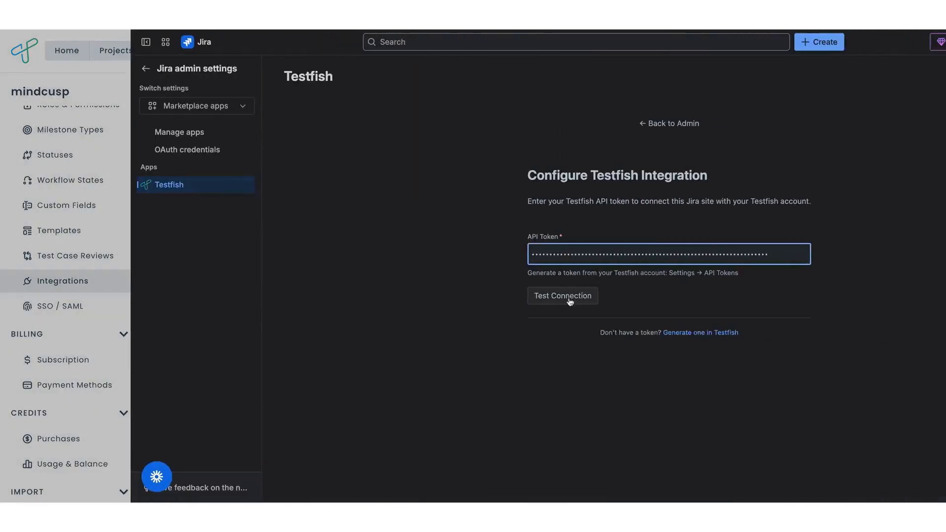
Switch to Jira's Testfish app configuration, test the connection with the entered API token and save the configuration
left_click(437, 298)
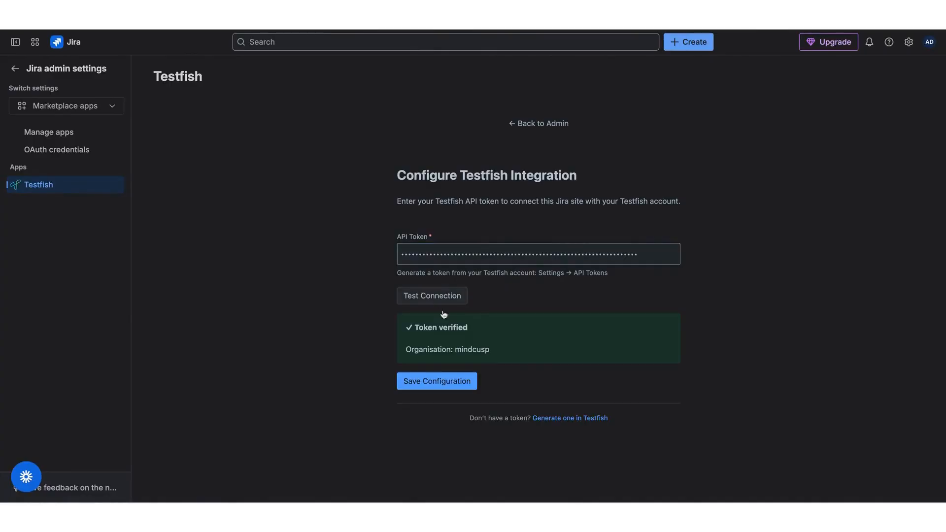
left_click(454, 387)
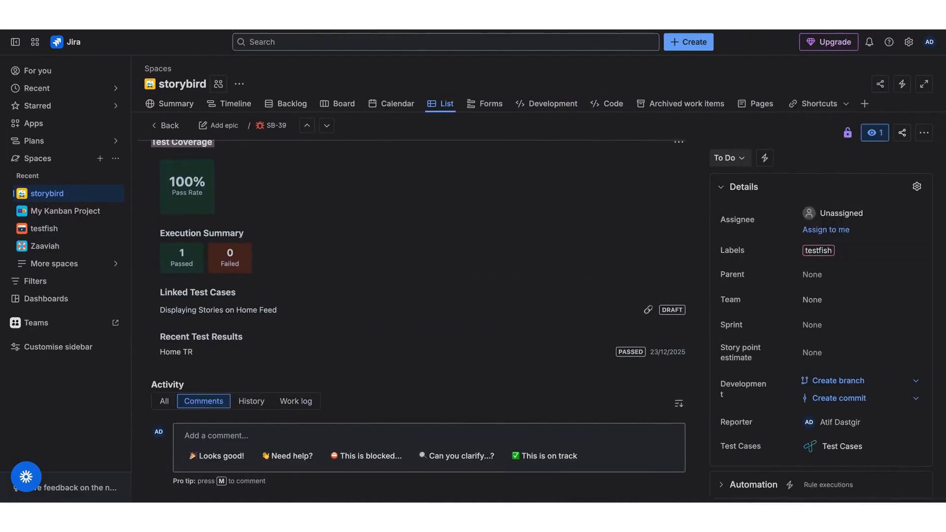
Search the test cases of Jira issue SB-39 for "User" and link "User is able to sign up with Google Provider"
left_click(845, 446)
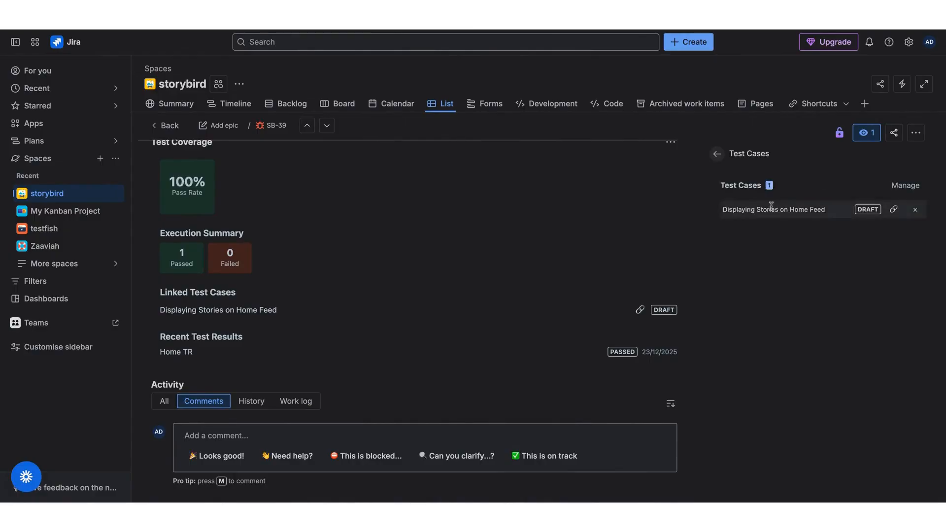
left_click(905, 185)
left_click(818, 232)
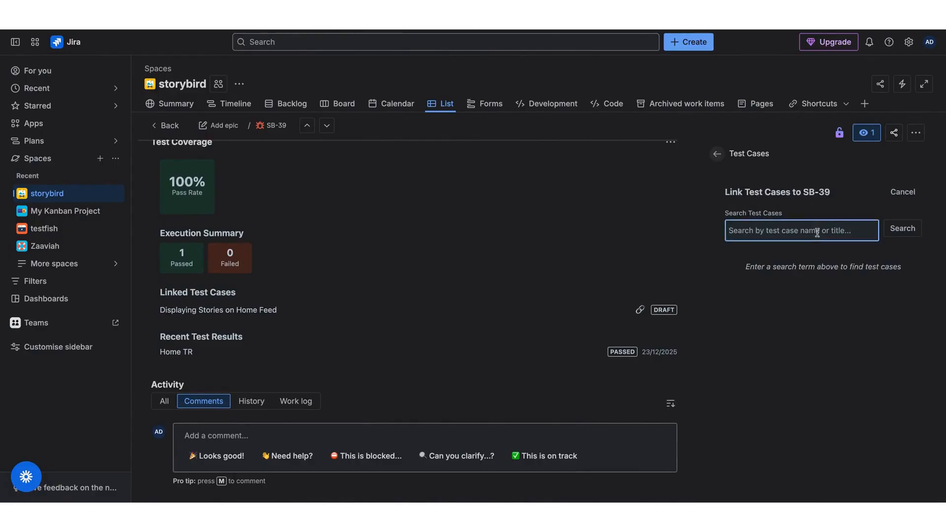
type("User")
key("Return")
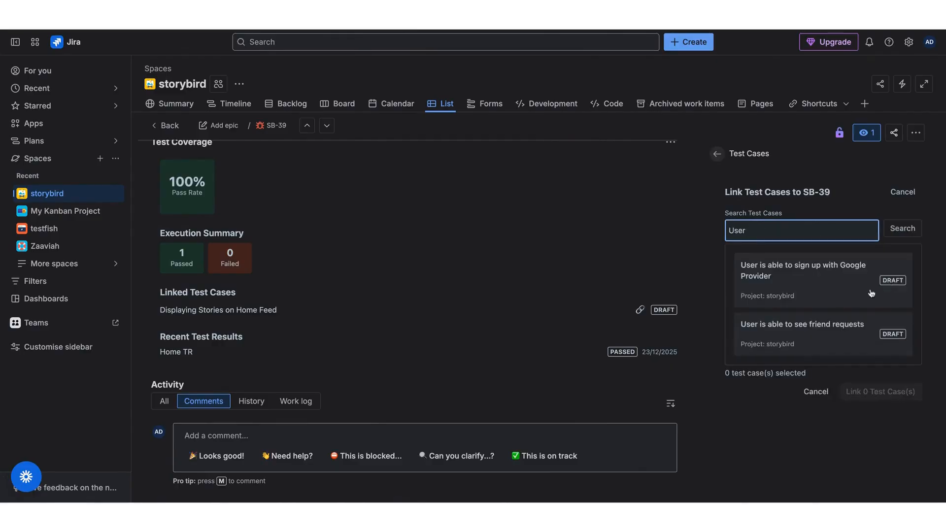
left_click(870, 291)
left_click(876, 392)
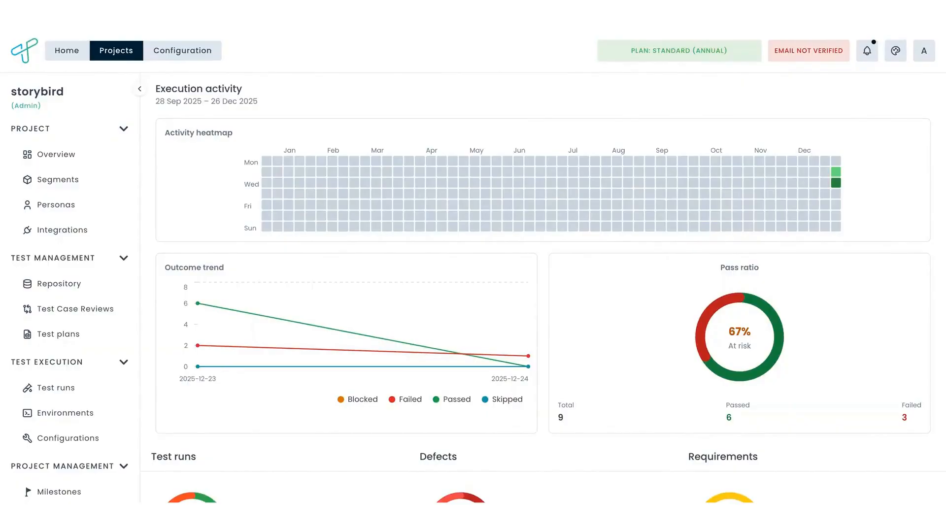
Review the storybird project overview in Testfish, covering outcome trend, pass ratio, test runs, defects and requirements
scroll(547, 289, "down", 5)
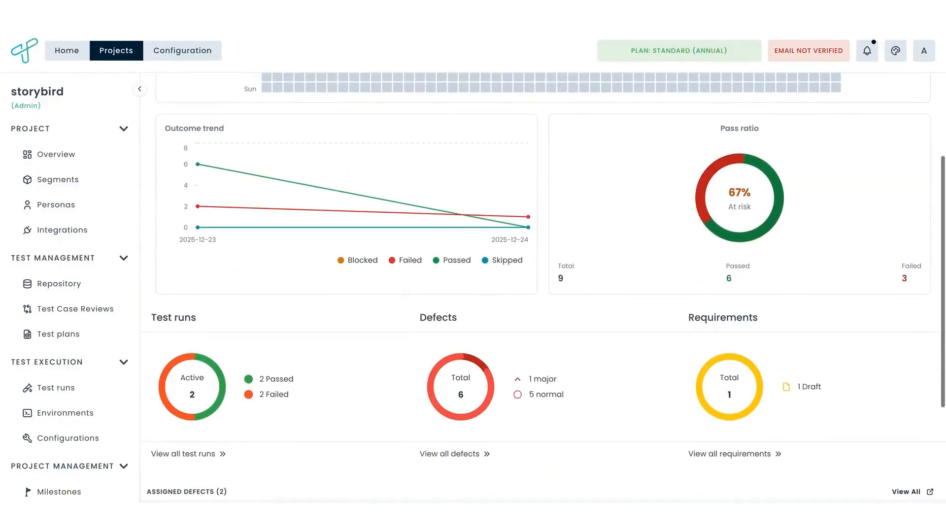
scroll(542, 288, "up", 1)
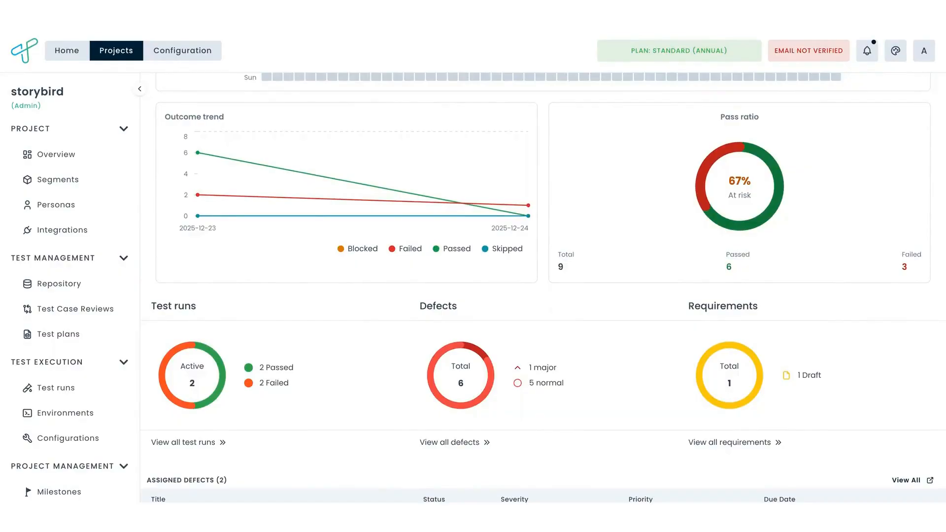
scroll(542, 289, "down", 3)
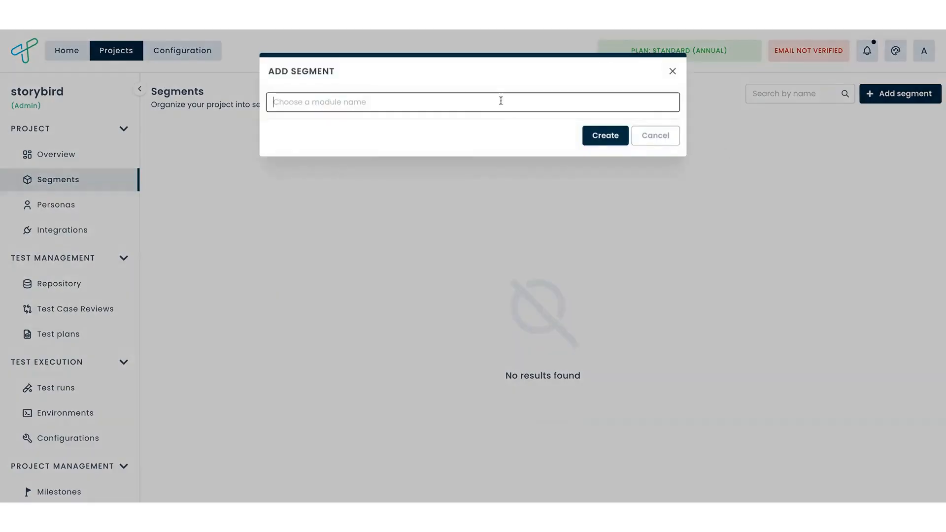
Add a segment named "Payment flow" and a persona named "Power User" to the storybird project
type("Payment flow")
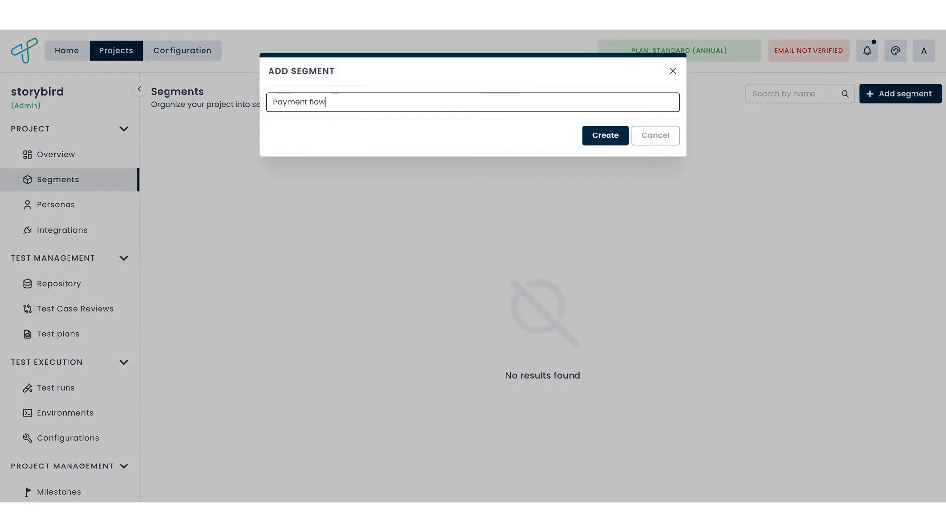
key("Return")
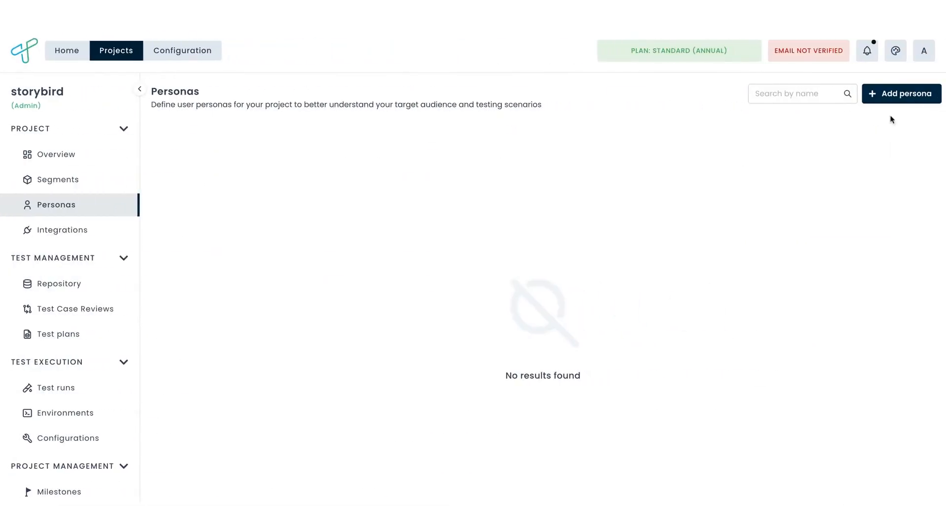
left_click(893, 95)
type("Power User")
left_click(602, 136)
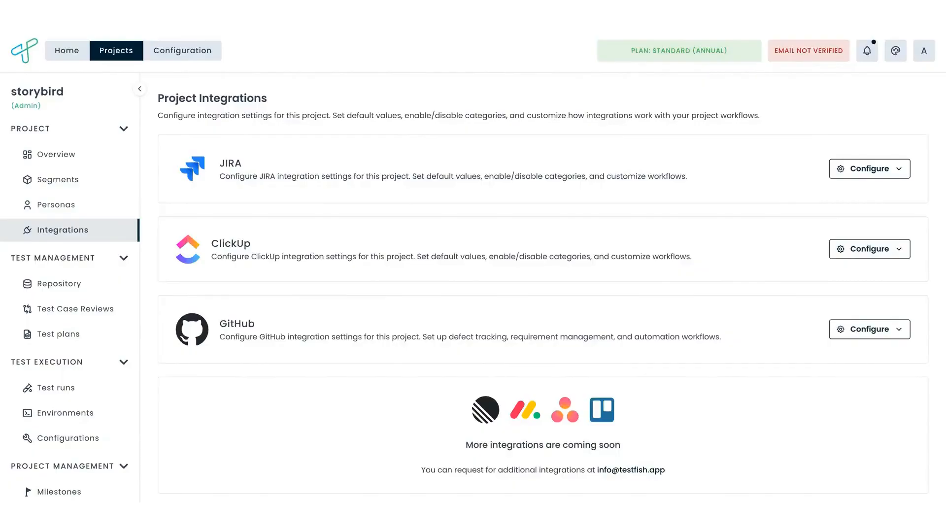
Review the project's JIRA requirement integration settings and close them without changes
left_click(877, 169)
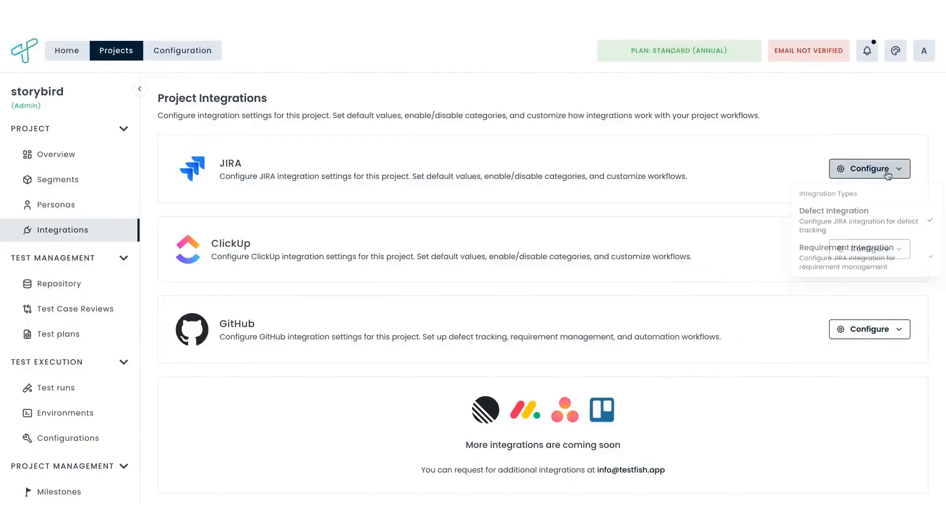
left_click(862, 266)
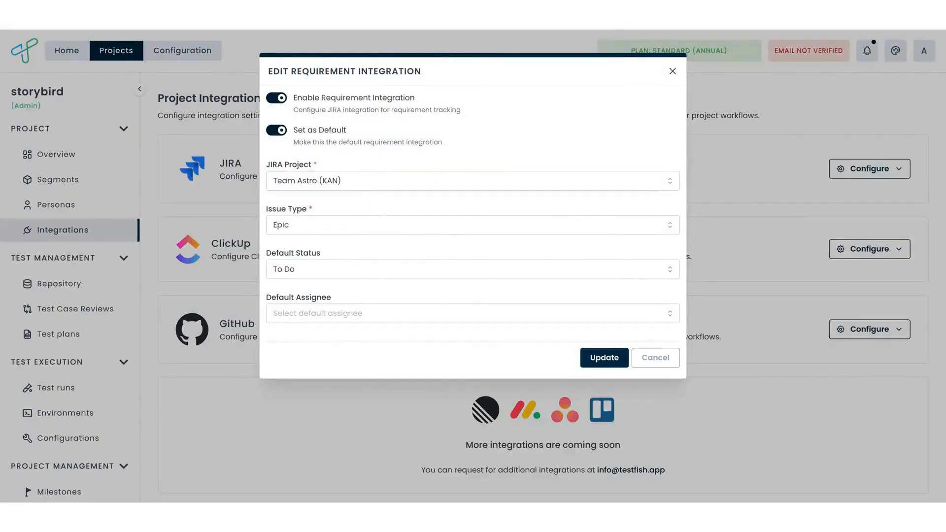
key("Escape")
Examine the project's GitHub automation integration settings, including repository, workflow, default branch and CI/CD token
left_click(890, 337)
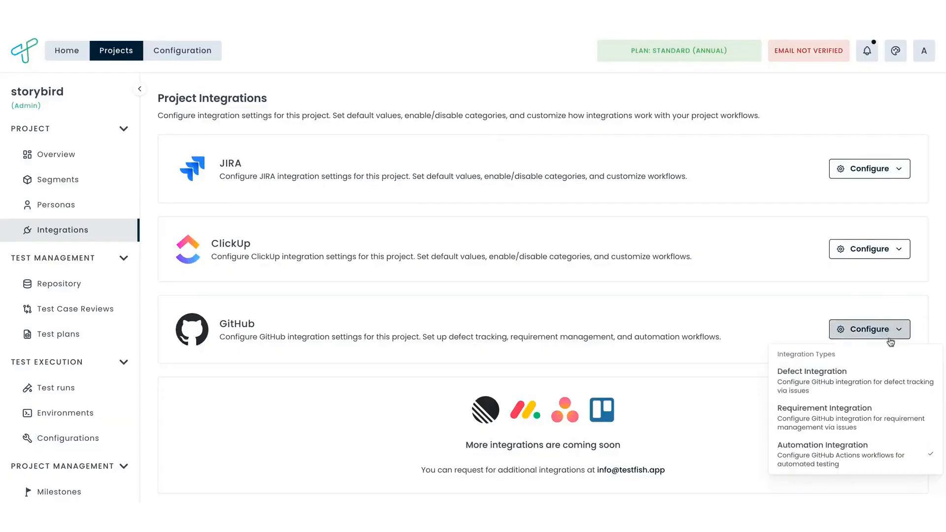
left_click(877, 453)
scroll(503, 285, "down", 1)
scroll(491, 290, "up", 1)
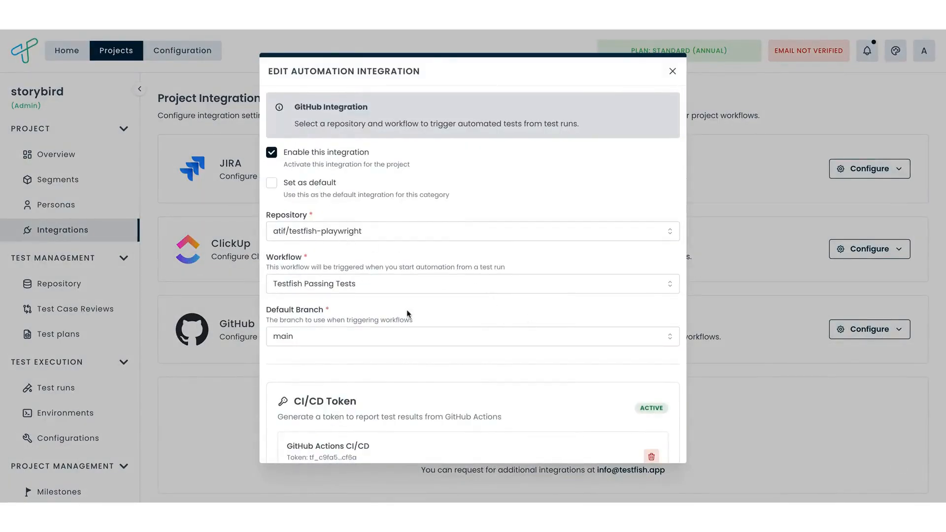
scroll(407, 313, "down", 1)
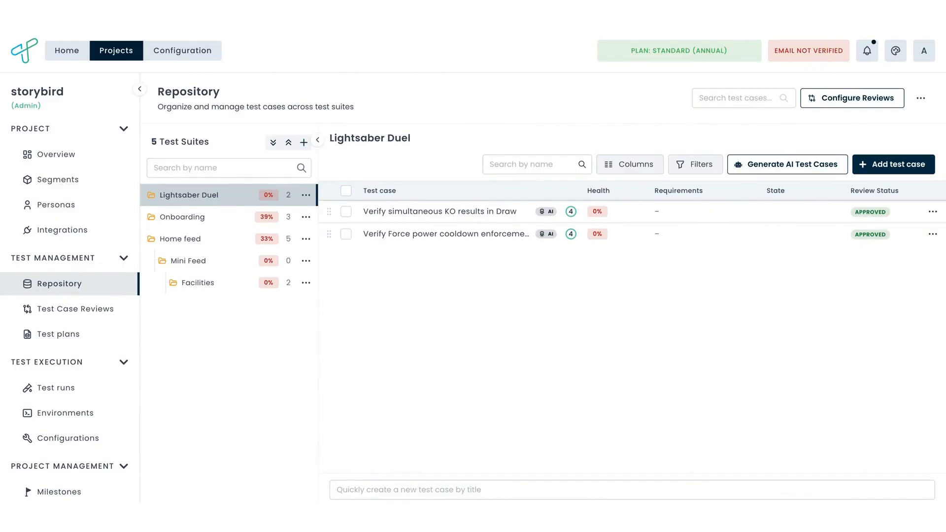
View the repository's new test suite form without creating one, and check the actions for "Verify simultaneous KO results in Draw"
left_click(304, 142)
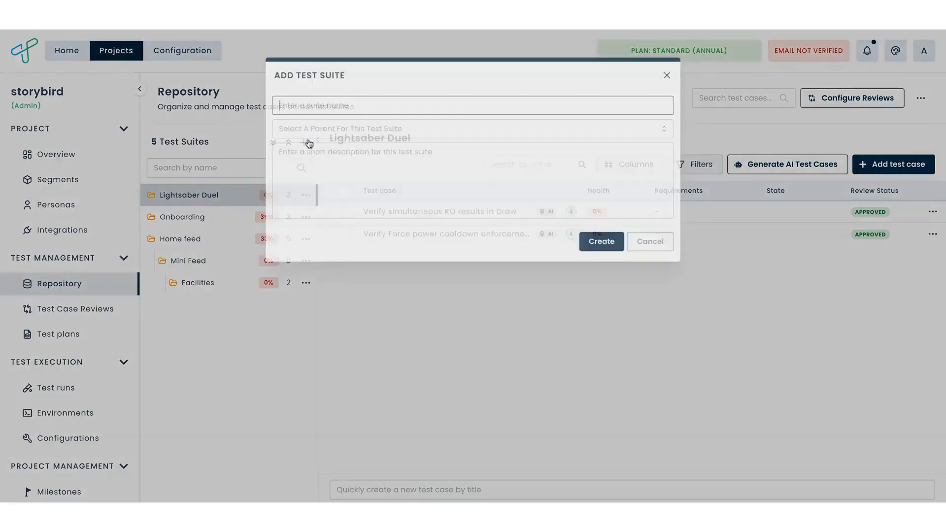
left_click(655, 241)
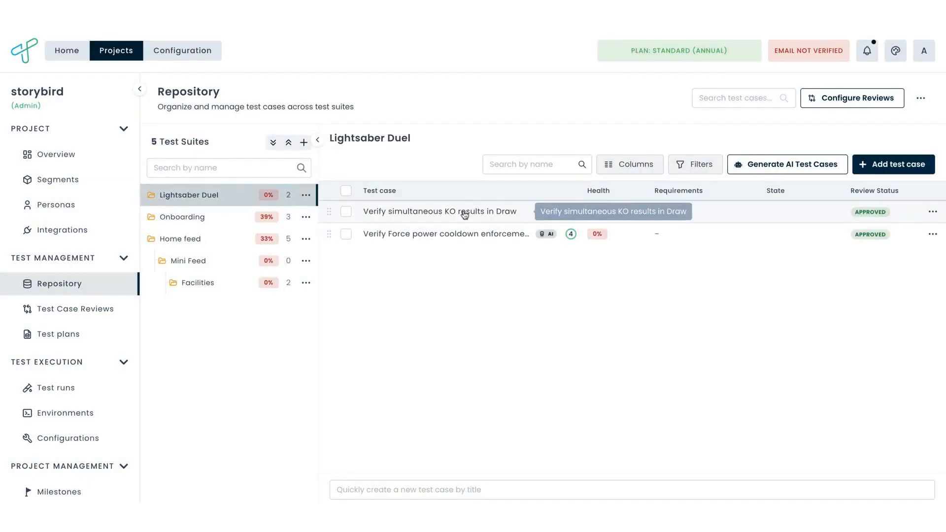
left_click(933, 212)
left_click(915, 255)
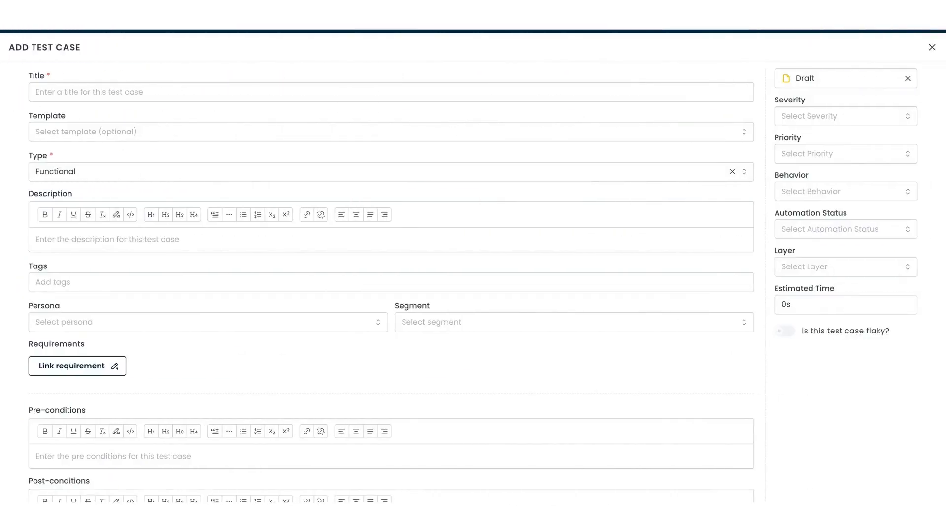
Apply the Basic template to the new test case and go to its tags
left_click(250, 135)
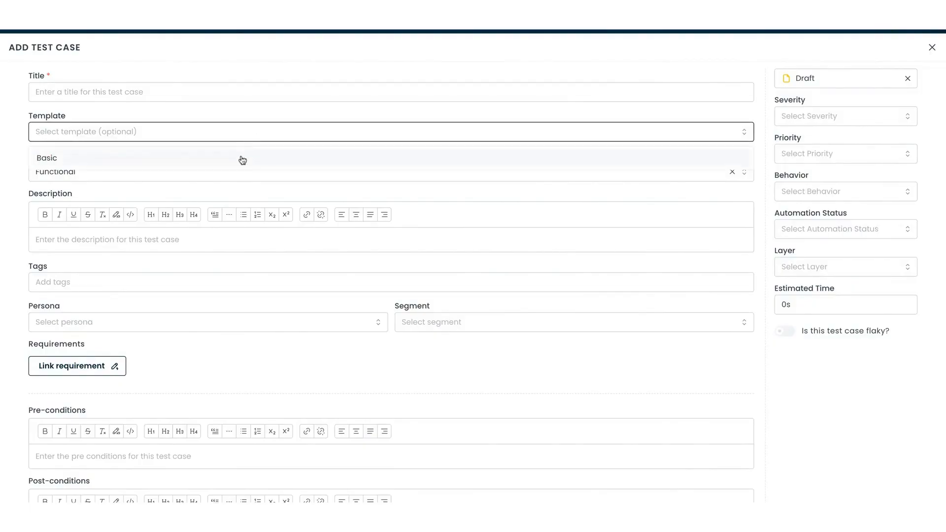
left_click(243, 159)
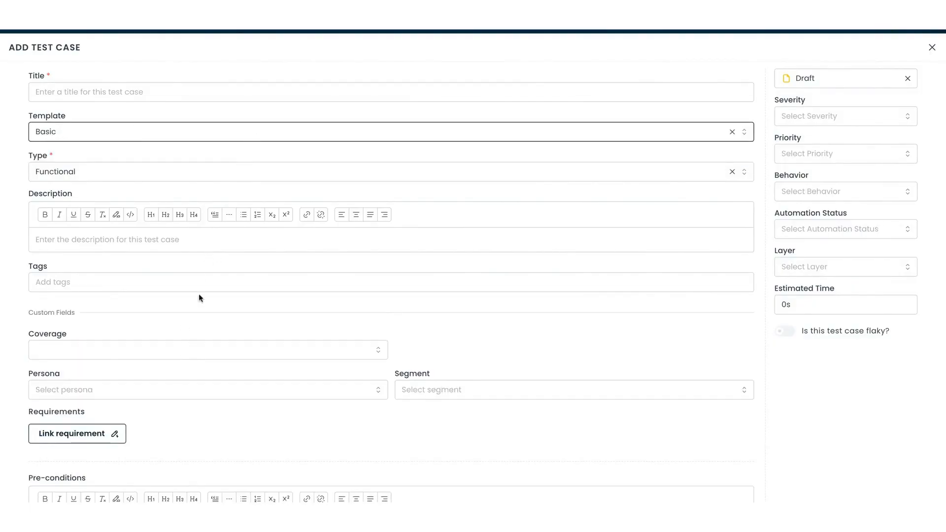
left_click(175, 288)
Look through the new test case's custom fields, requirement linking options, and parameter import and creation options
scroll(83, 272, "down", 2)
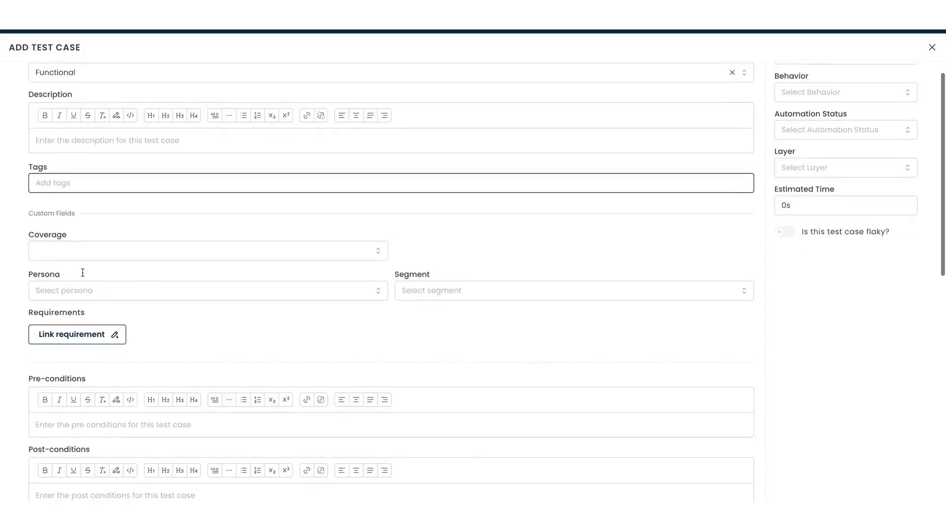
scroll(91, 260, "down", 2)
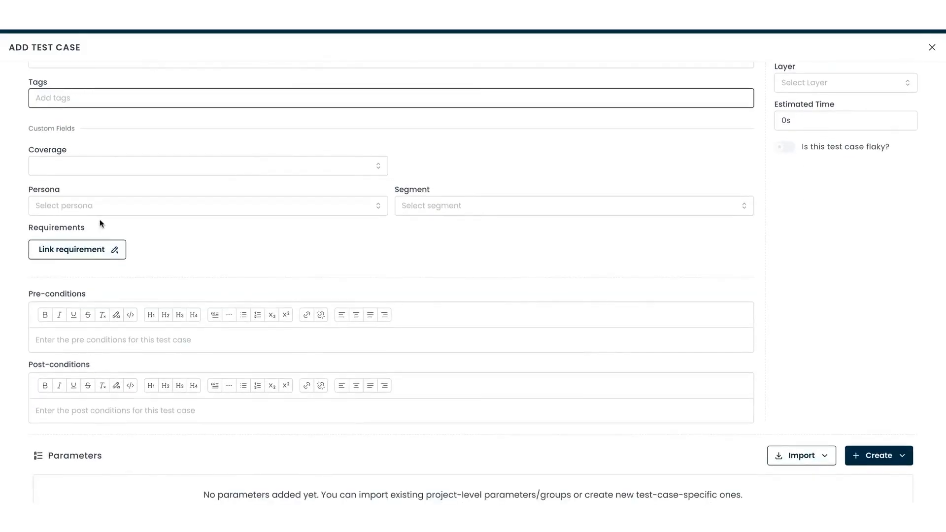
left_click(112, 255)
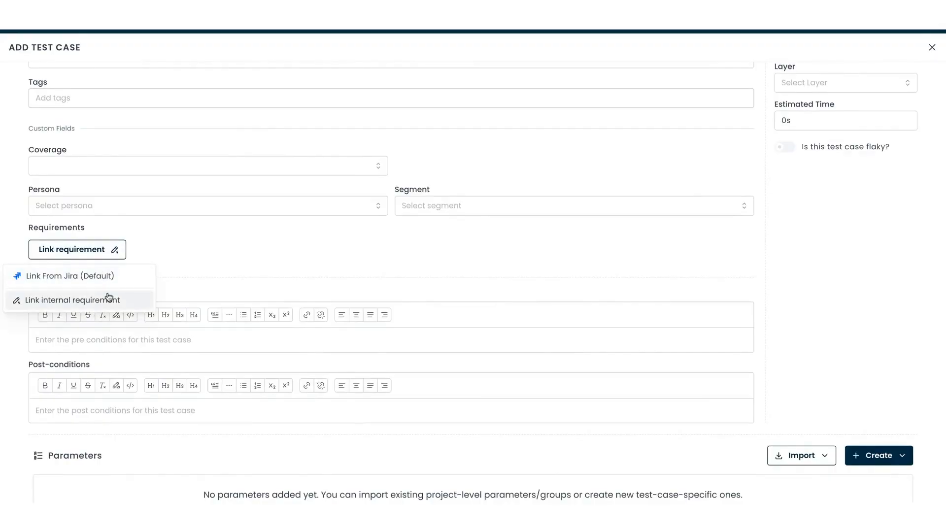
scroll(81, 276, "down", 6)
left_click(802, 149)
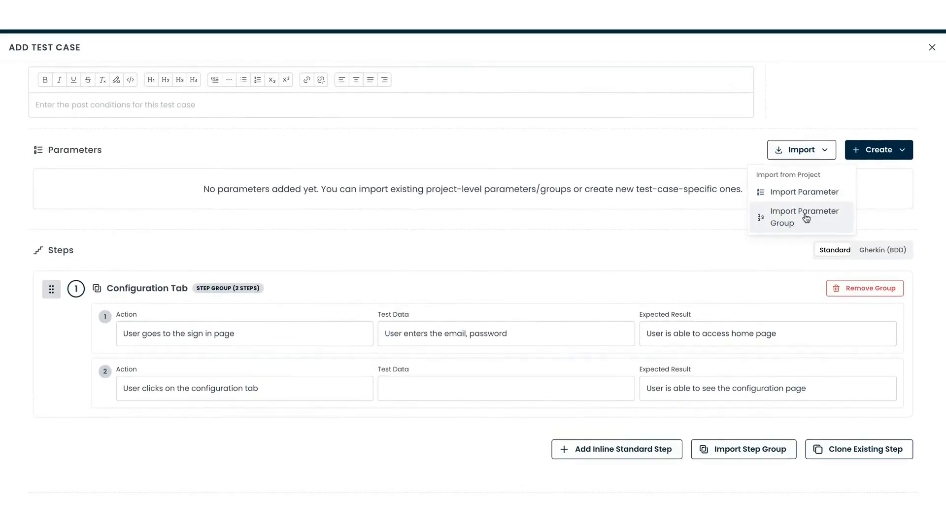
left_click(890, 156)
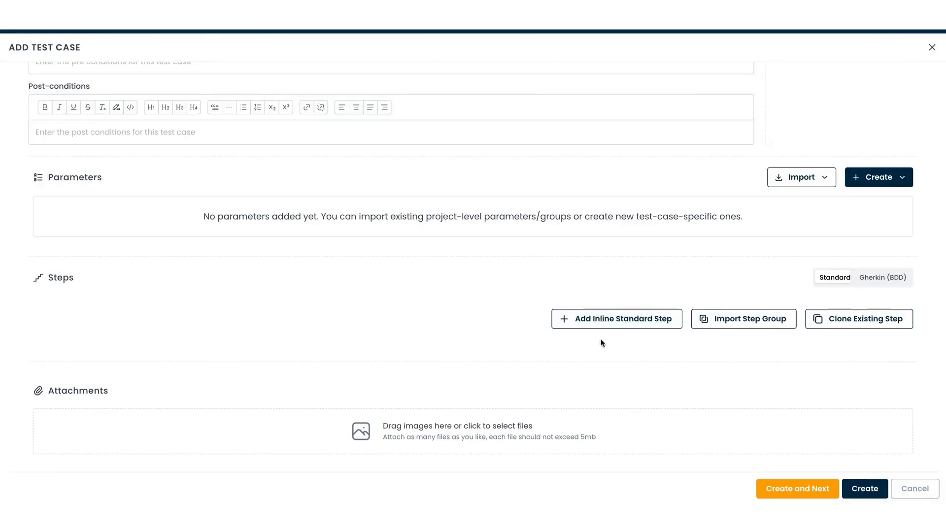
Add two empty inline standard steps to the test case
left_click(604, 319)
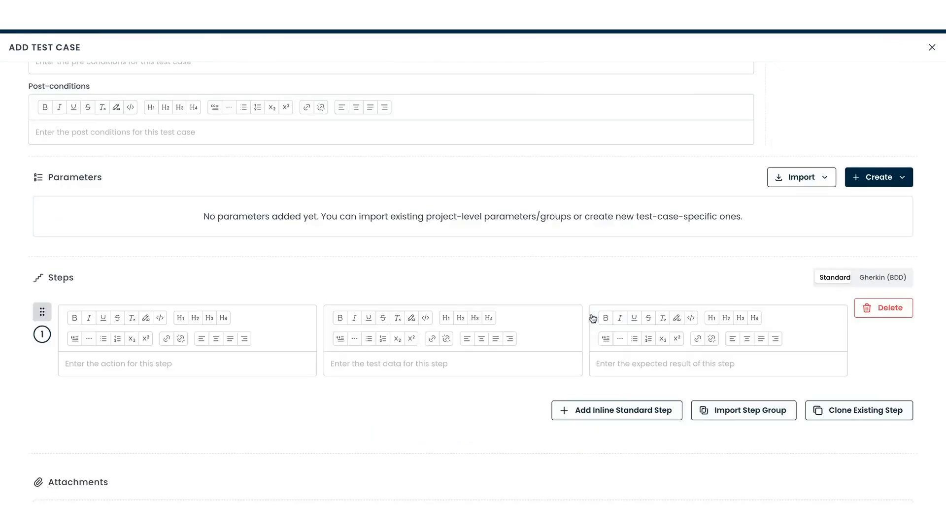
left_click(624, 408)
scroll(636, 375, "down", 4)
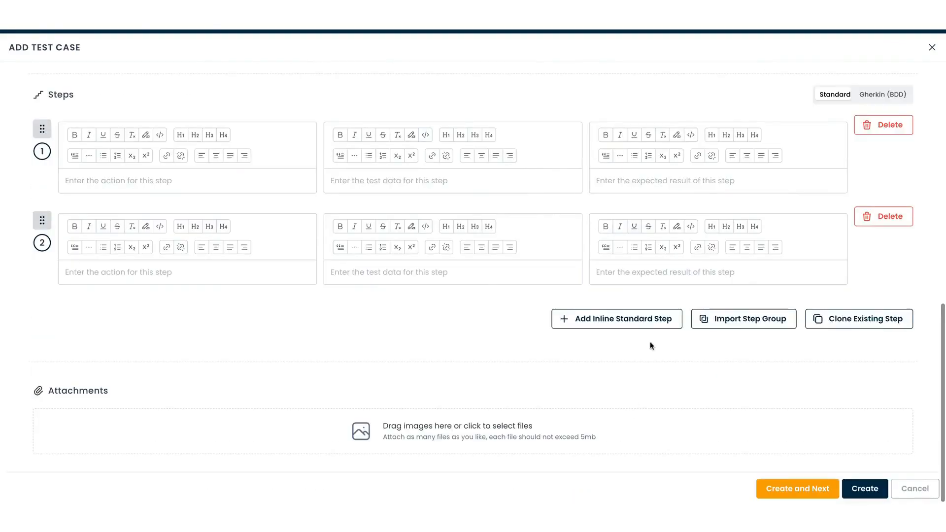
Search the step groups for "Con" and import the Configuration Tab group into the test case
left_click(759, 324)
type("SG")
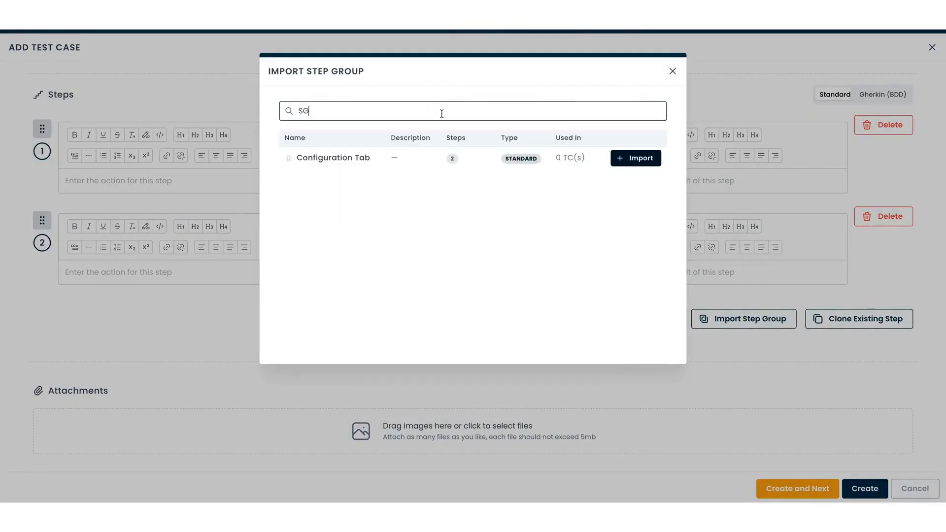
key("BackSpace")
key("BackSpace")
type("Con")
left_click(636, 158)
scroll(672, 352, "down", 3)
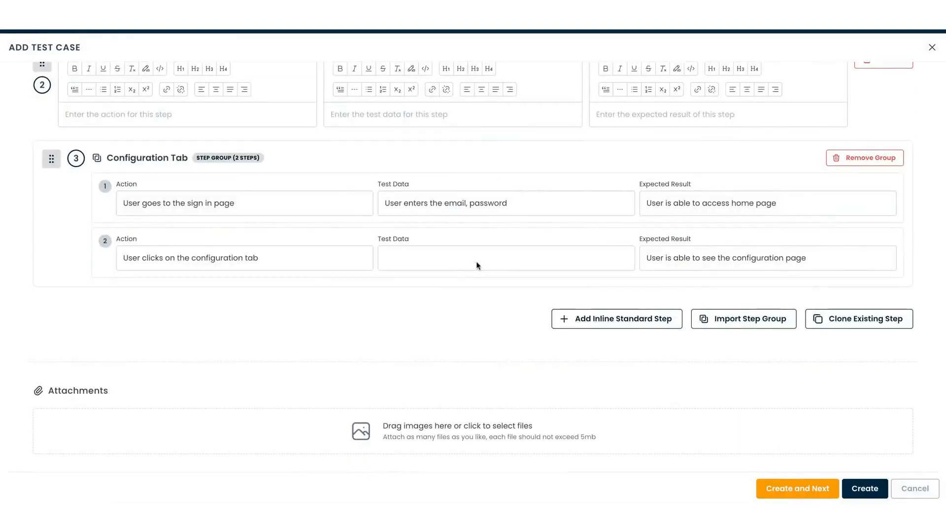
Search existing test cases for "User" to find steps to clone into the new test case
left_click(858, 318)
scroll(296, 346, "down", 3)
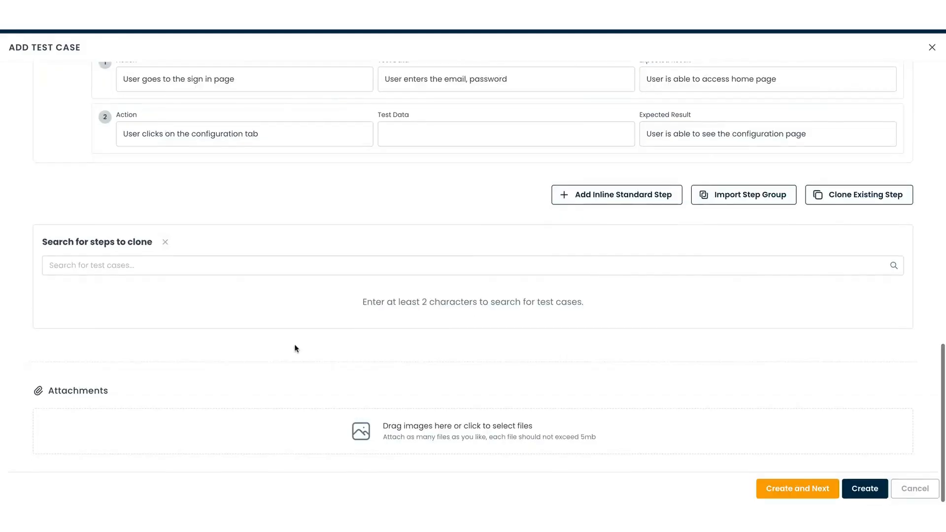
left_click(229, 273)
type("User")
scroll(291, 354, "down", 3)
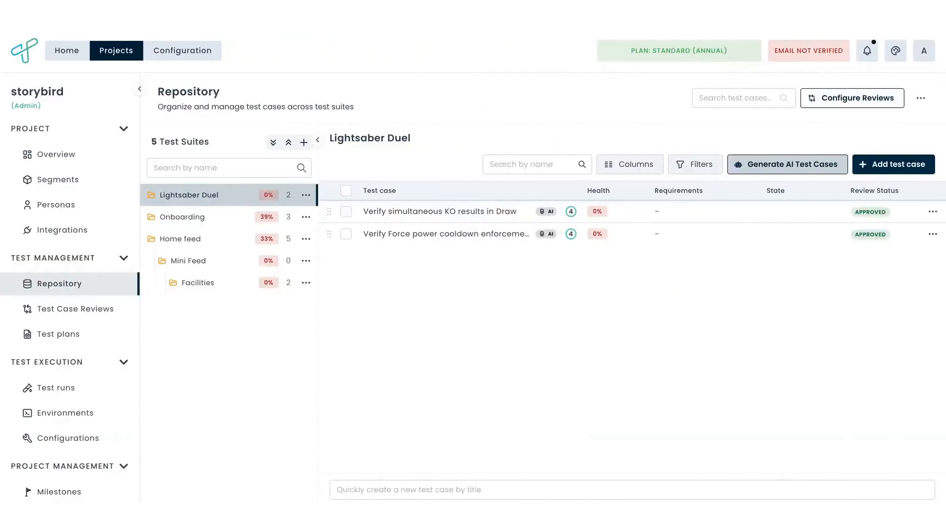
Start AI test case generation for the Lightsaber Duel suite and paste in the automated test execution requirements
left_click(788, 165)
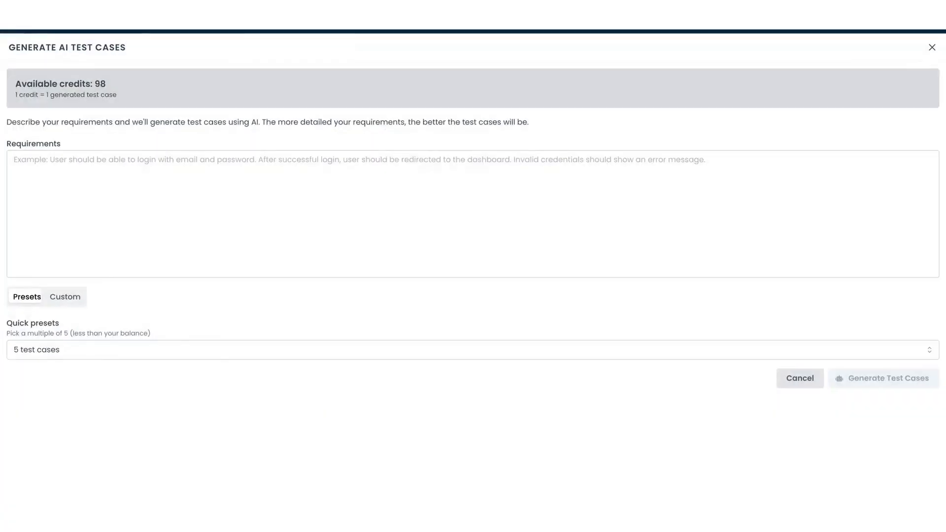
left_click(381, 176)
key("ctrl+v")
scroll(381, 176, "up", 10)
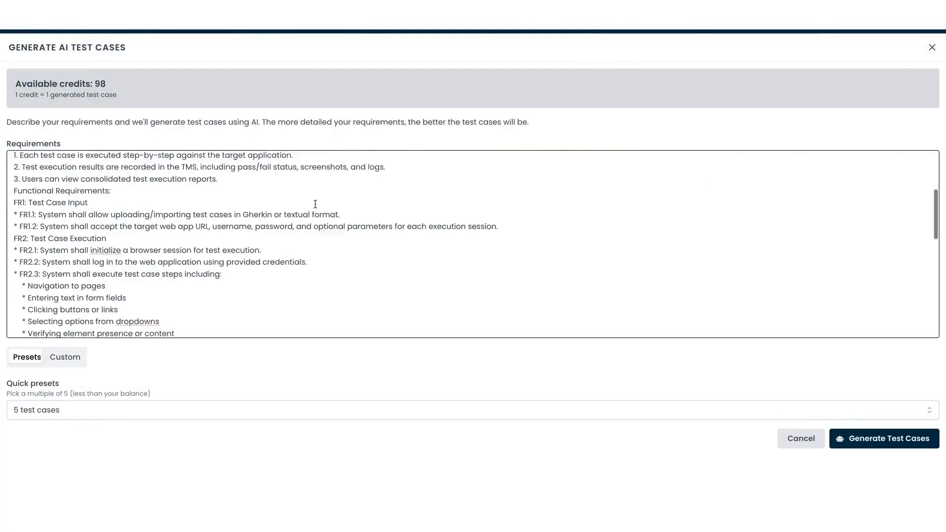
Set a custom number of 3 test cases and generate them from the requirements
left_click(70, 362)
left_click(28, 358)
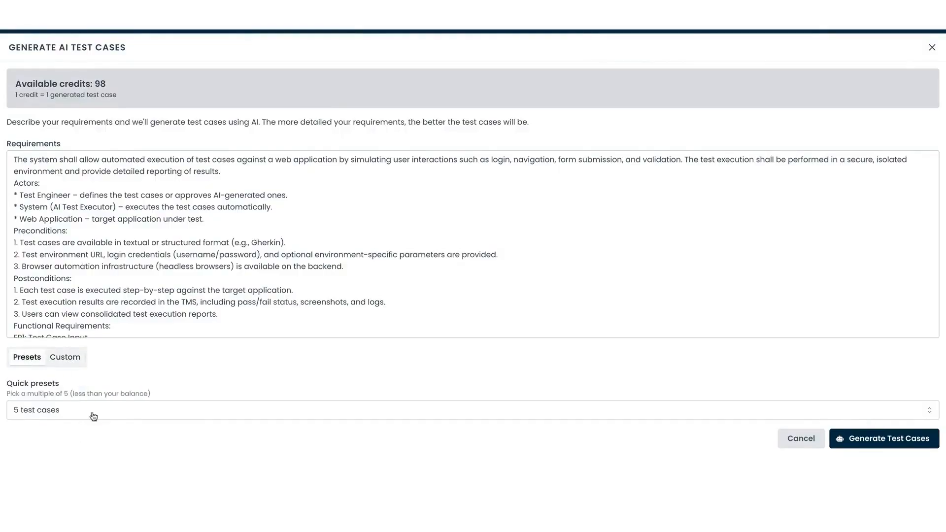
left_click(94, 416)
left_click(93, 416)
left_click(65, 357)
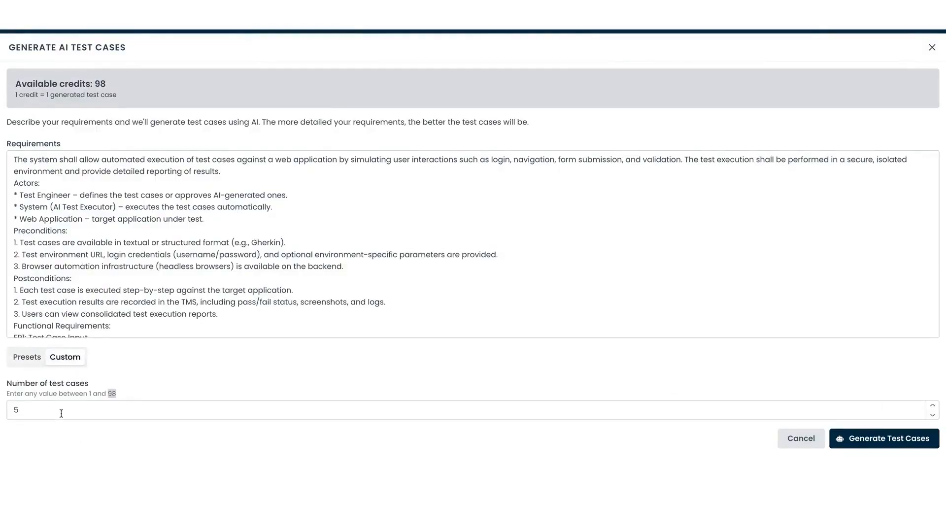
left_click(61, 414)
key("BackSpace")
type("3")
left_click(878, 443)
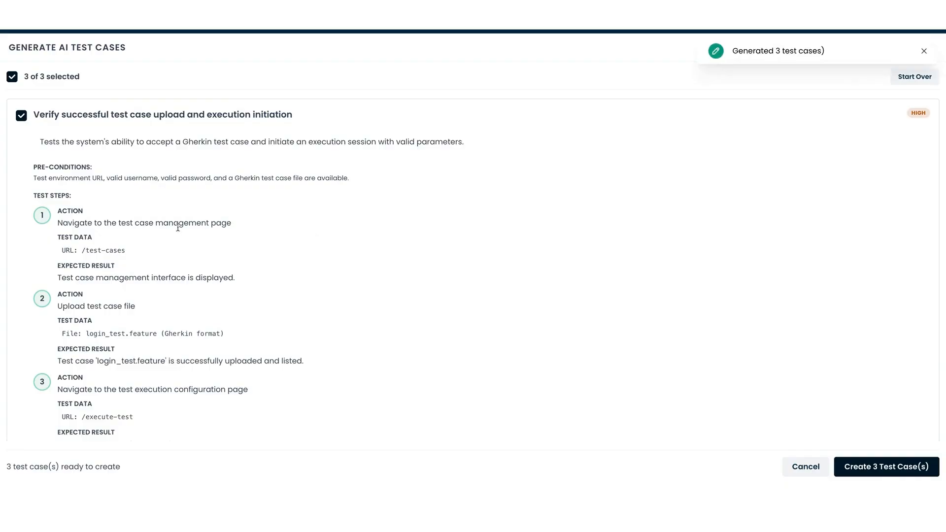
Exclude the failed login and session isolation cases, and create only the generated test case on upload and execution initiation
scroll(178, 228, "down", 15)
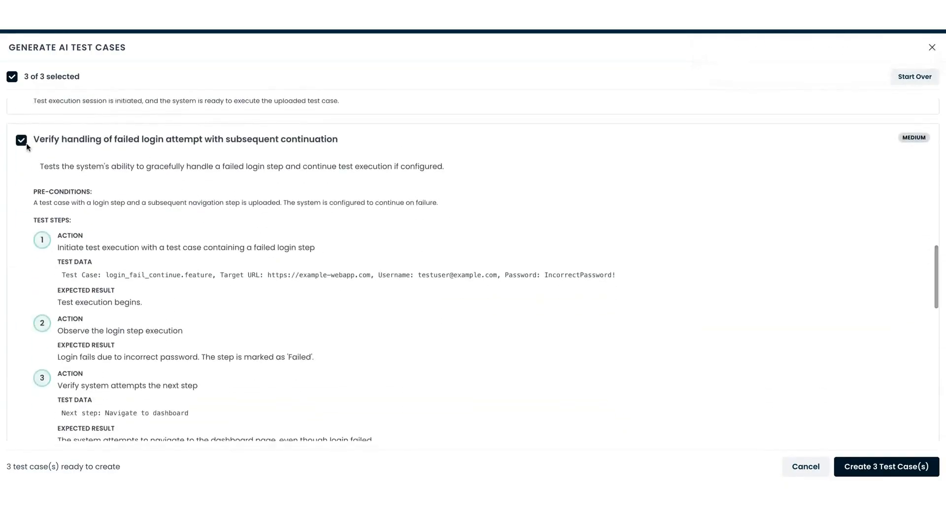
left_click(22, 141)
scroll(95, 246, "down", 15)
scroll(95, 246, "up", 6)
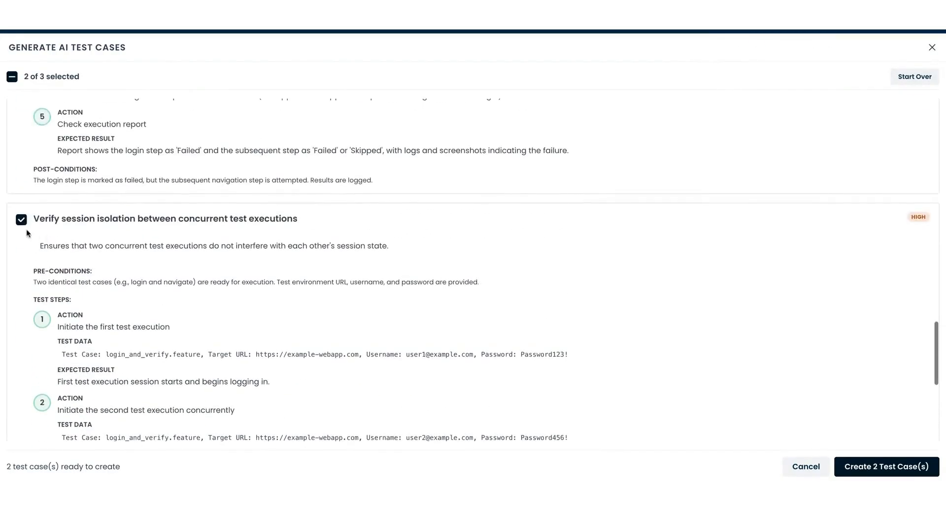
left_click(21, 220)
scroll(510, 306, "down", 10)
left_click(898, 463)
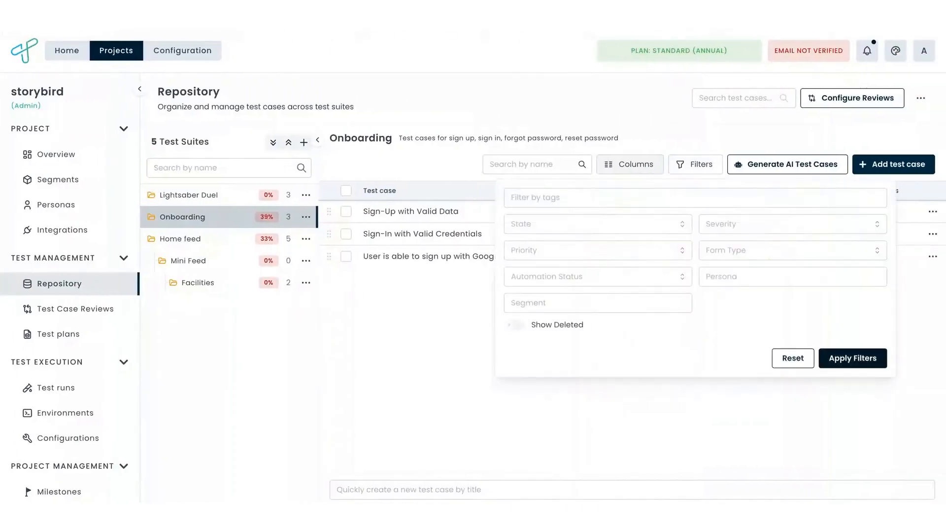
Check the column options for test cases, and search the repository and the Onboarding suite for "sign up"
left_click(635, 172)
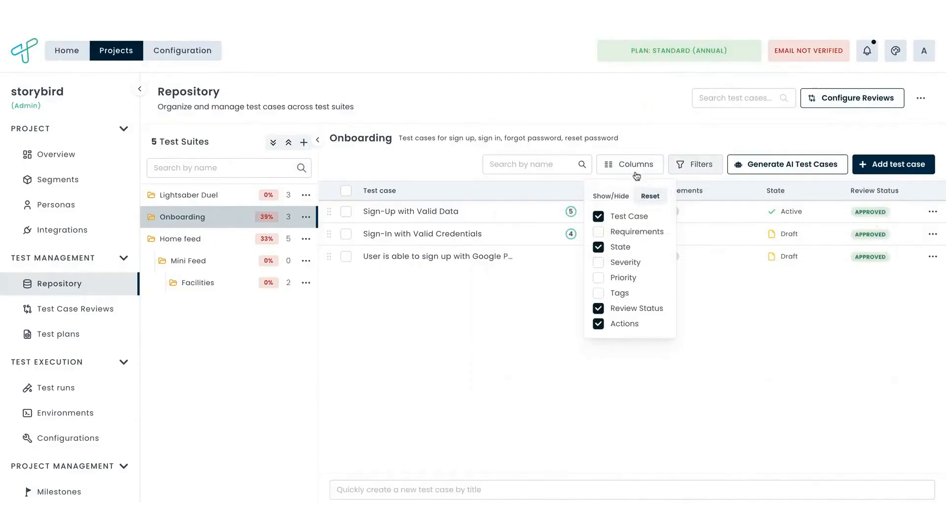
left_click(727, 102)
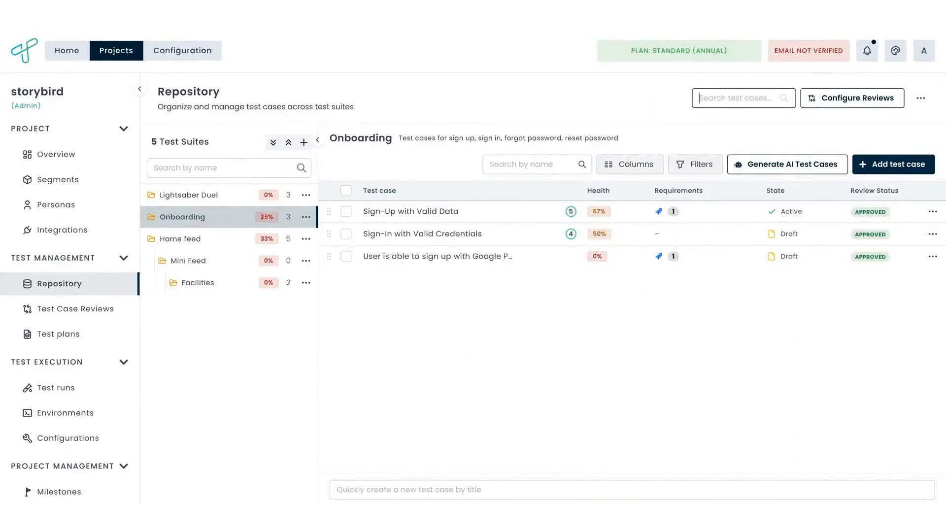
type("sign up")
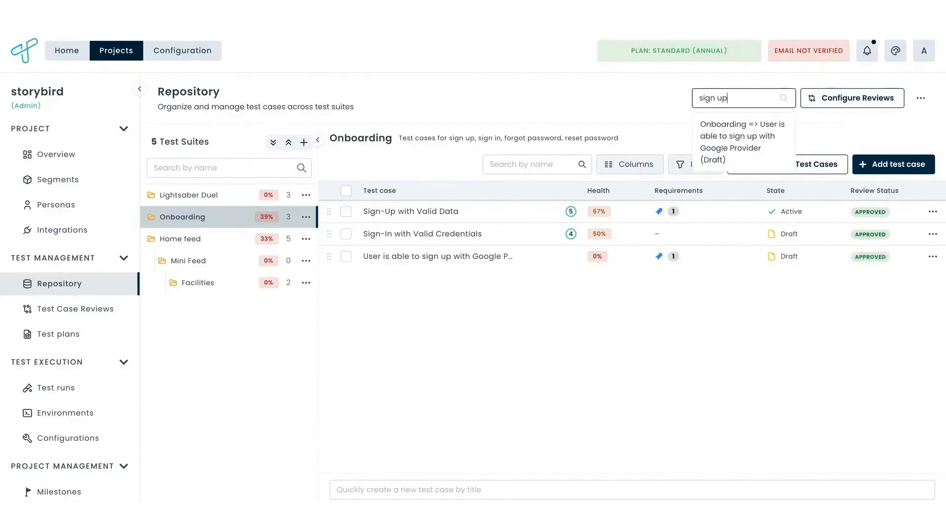
left_click(740, 132)
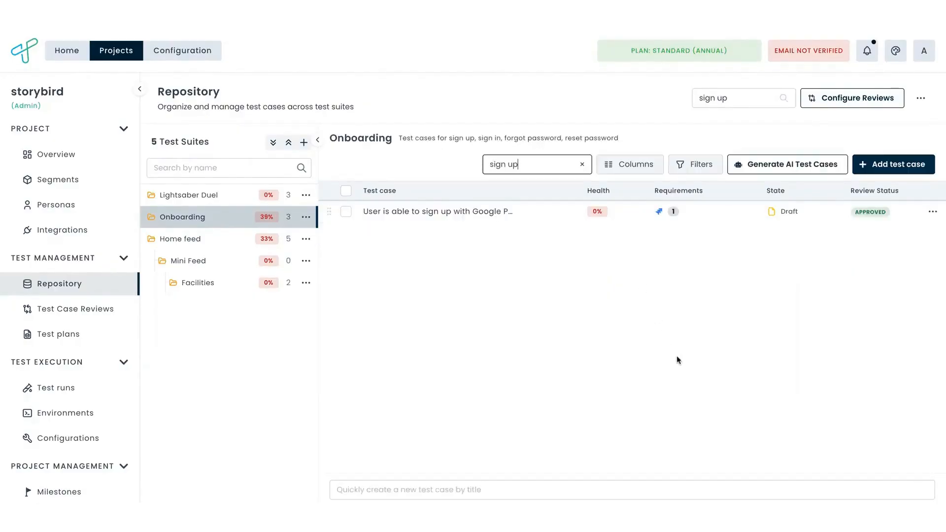
left_click(582, 164)
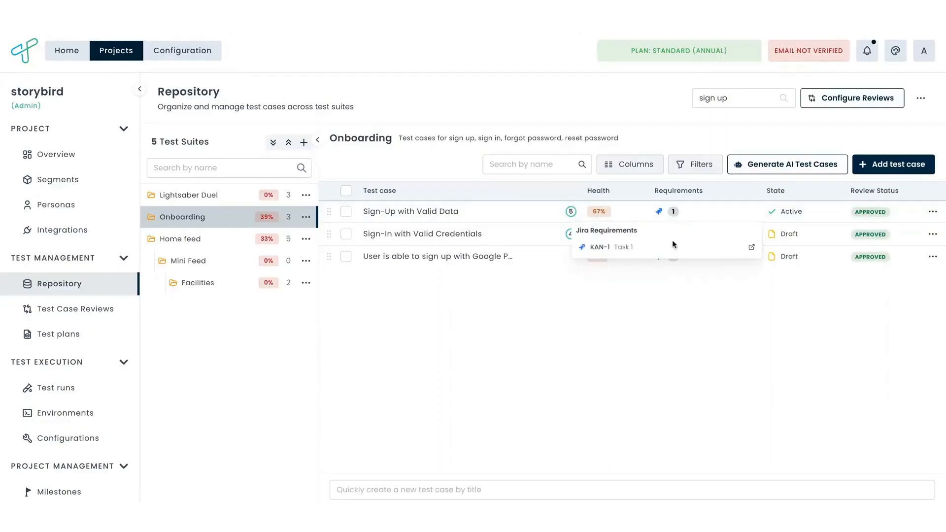
mouse_move(599, 211)
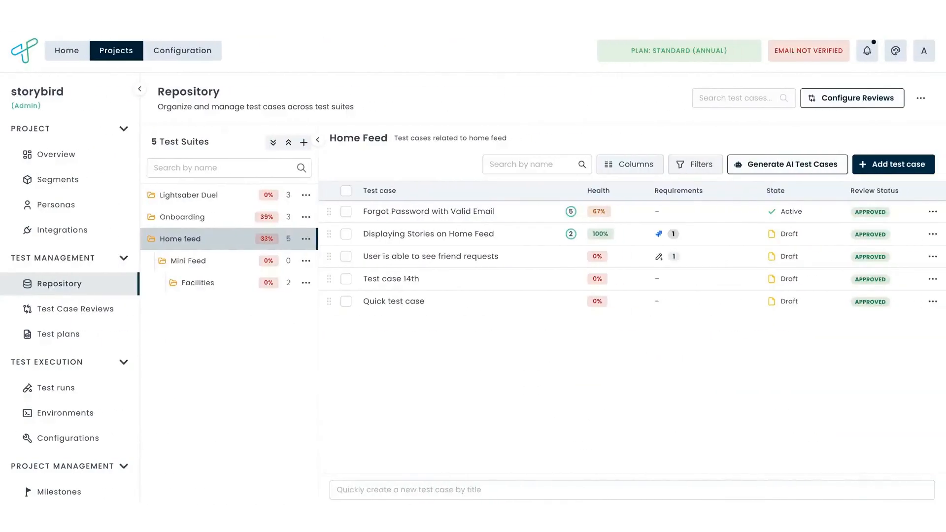
Quickly create a test case titled "Show notifications on the home screen when user signs in" in the Home feed suite
left_click(409, 490)
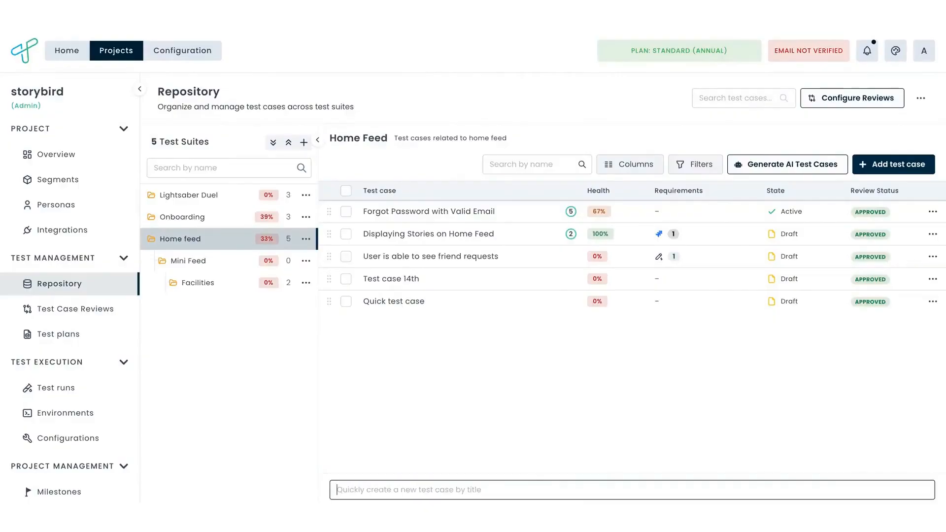
key("ctrl+v")
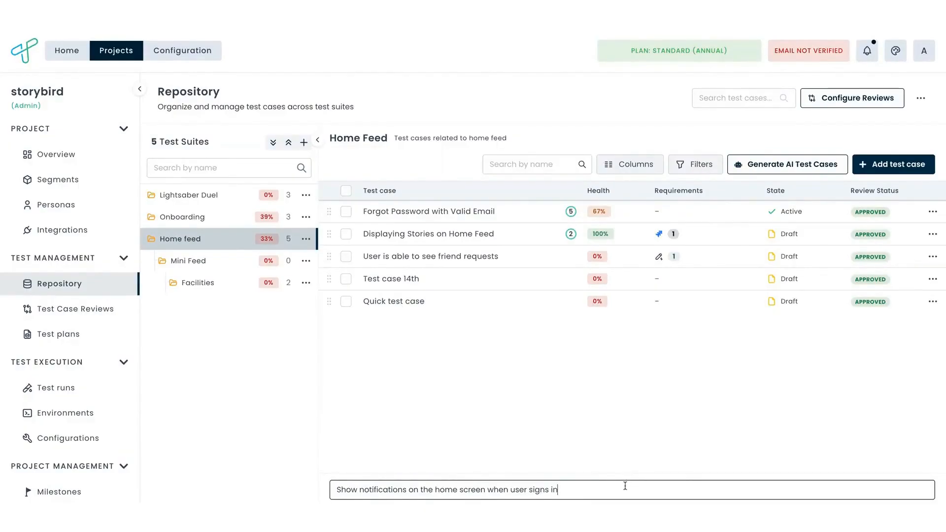
key("Return")
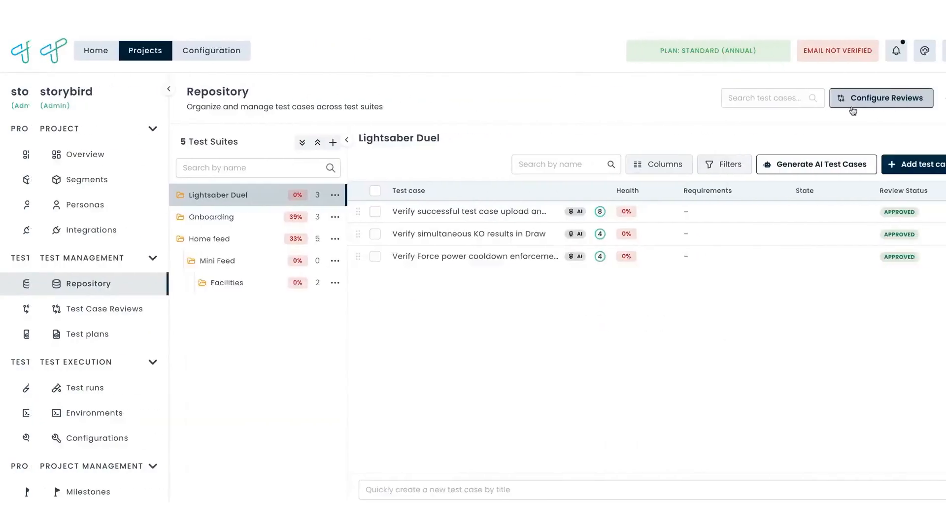
Look through the test case review settings and configure reviews for the project
left_click(852, 97)
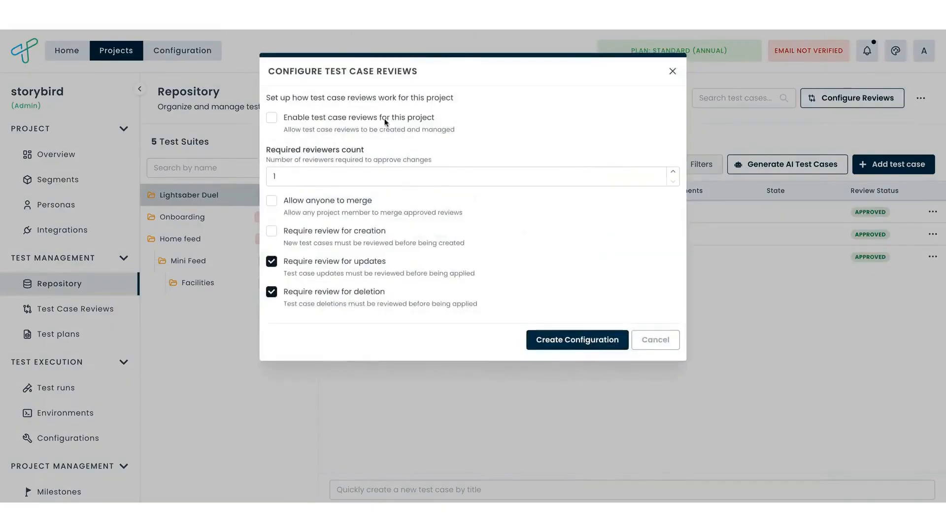
left_click(661, 338)
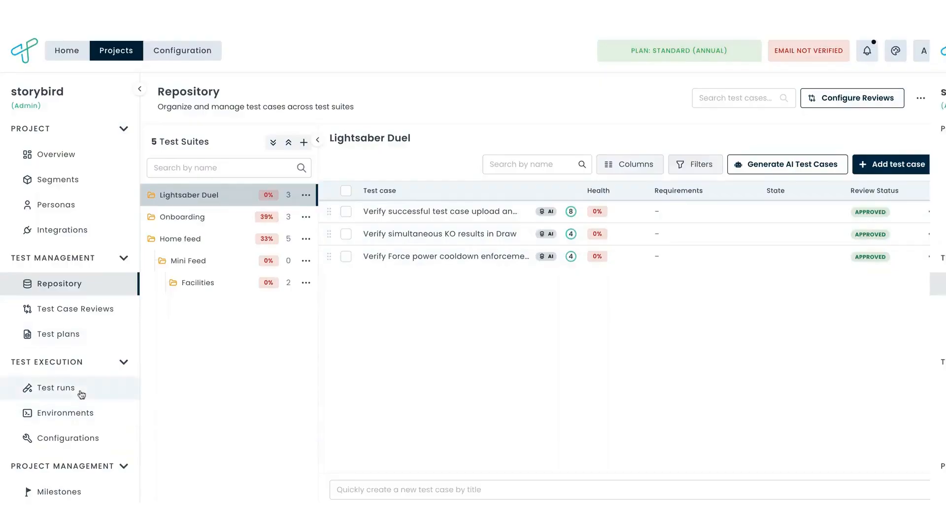
left_click(841, 101)
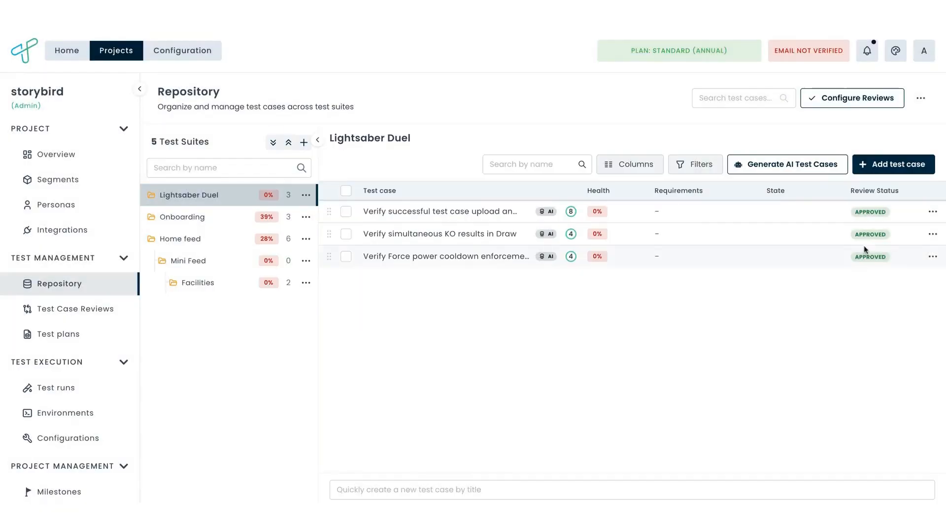
Quickly create a test case titled "Show success message when results are announced" in the Lightsaber Duel suite
left_click(453, 492)
type("Show success message when results are announced")
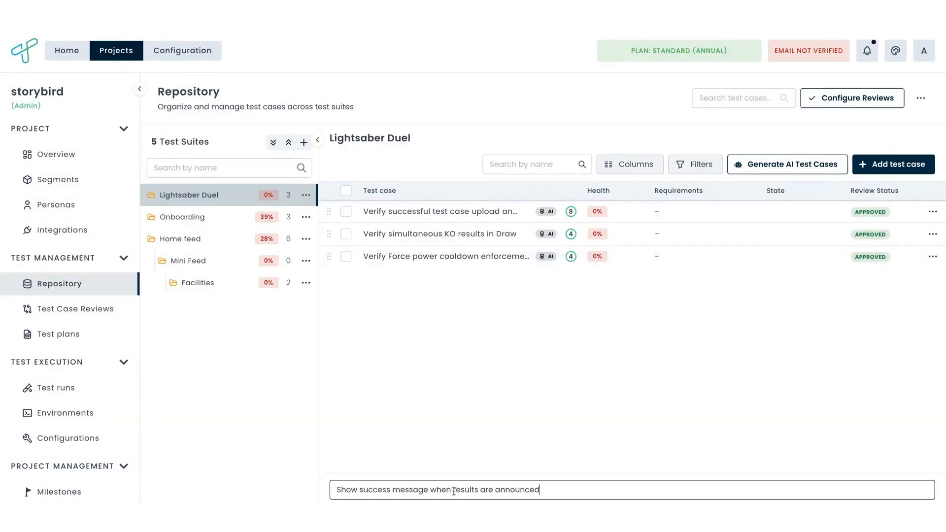
key("Return")
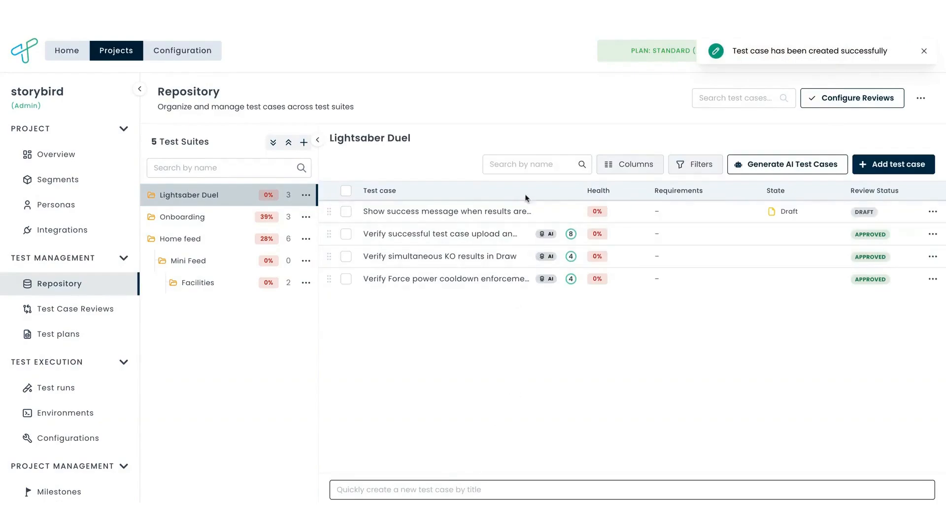
Submit the new "Show success message when results are announced" test case for review, choosing a reviewer by name
left_click(932, 211)
left_click(901, 234)
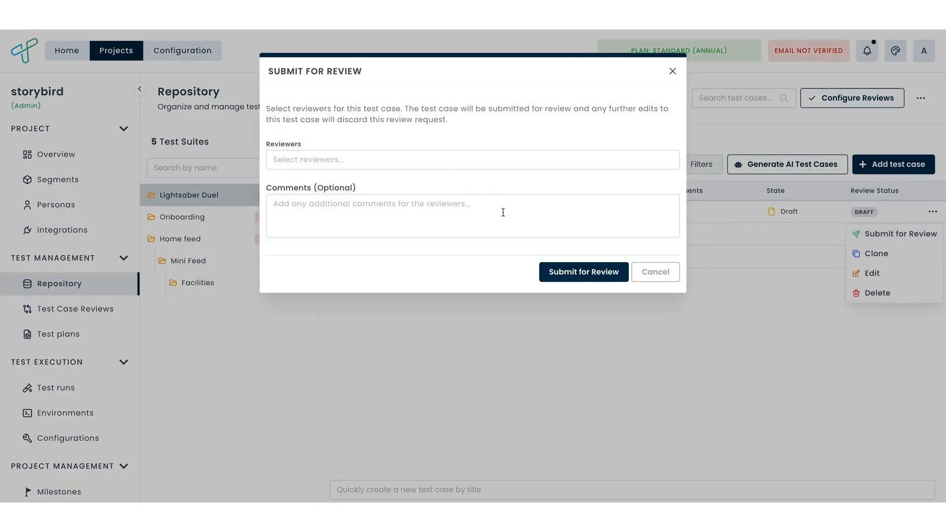
left_click(447, 160)
type("atif")
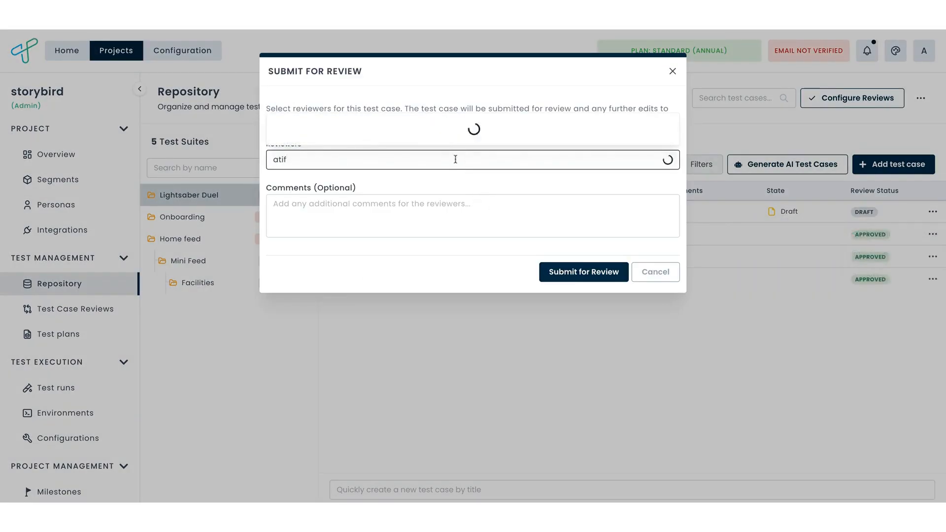
left_click(423, 133)
left_click(584, 271)
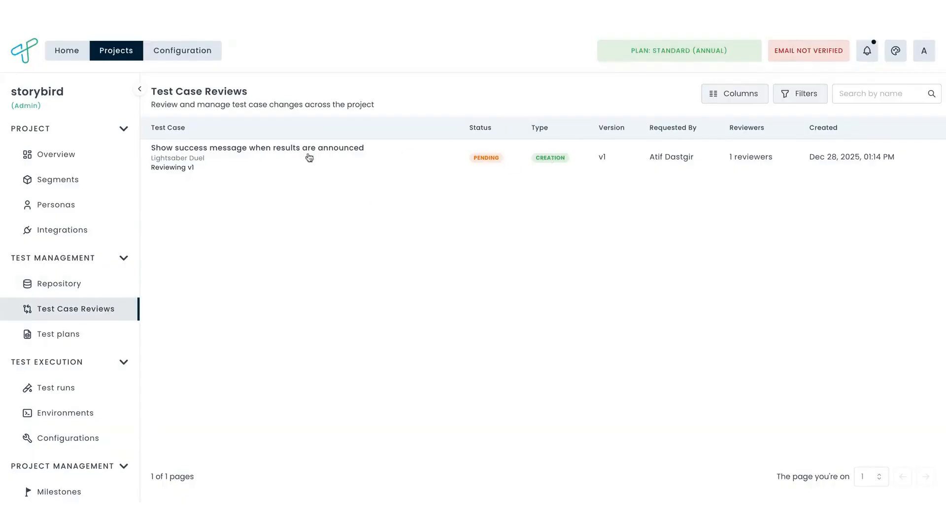
Open the pending review of the success message test case and examine its information, parameters, steps and comment area
left_click(234, 153)
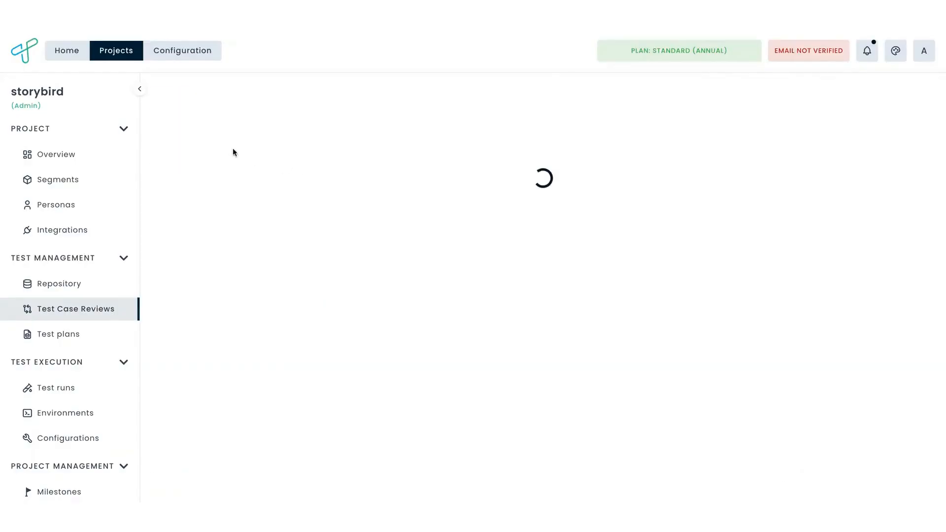
scroll(288, 231, "down", 1)
scroll(288, 231, "up", 1)
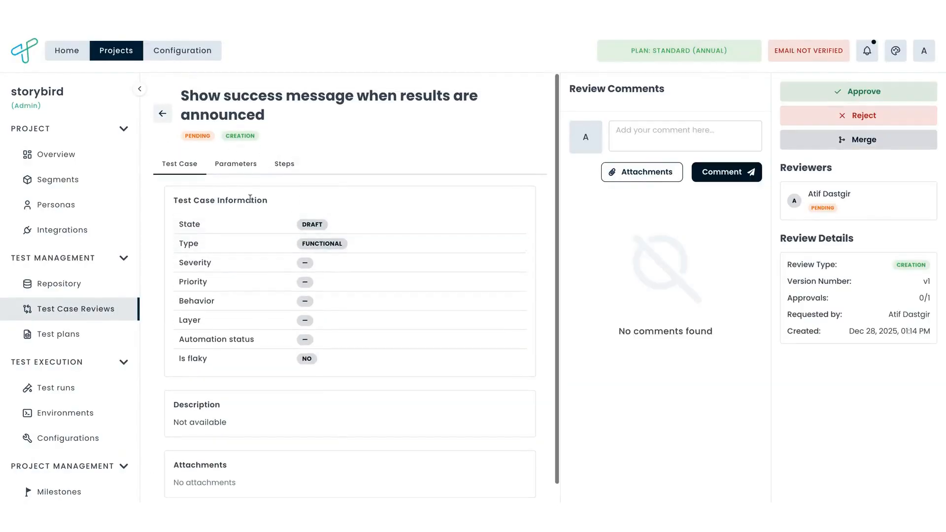
scroll(266, 256, "down", 1)
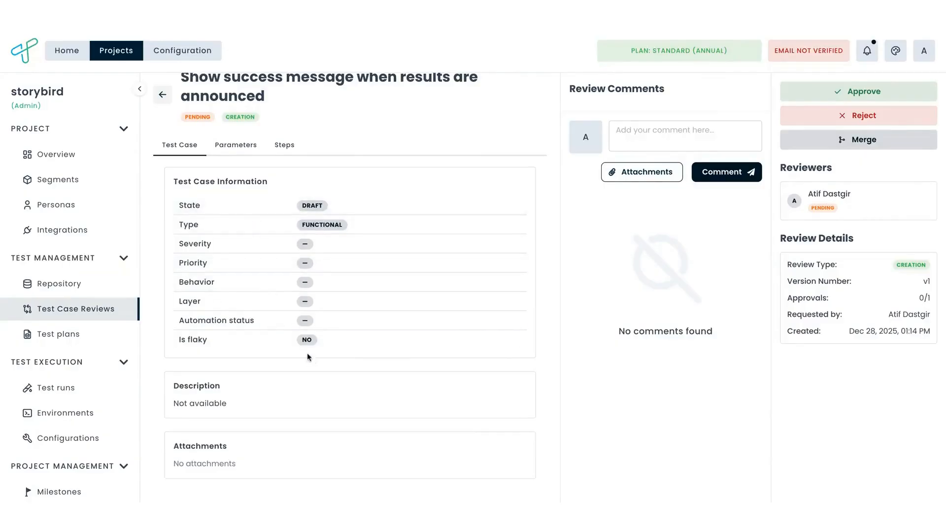
left_click(241, 145)
left_click(284, 165)
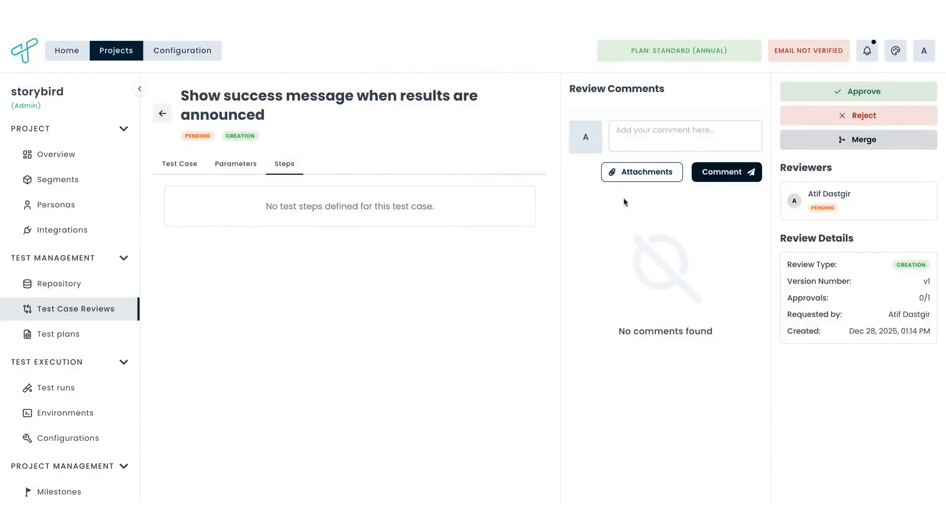
left_click(657, 142)
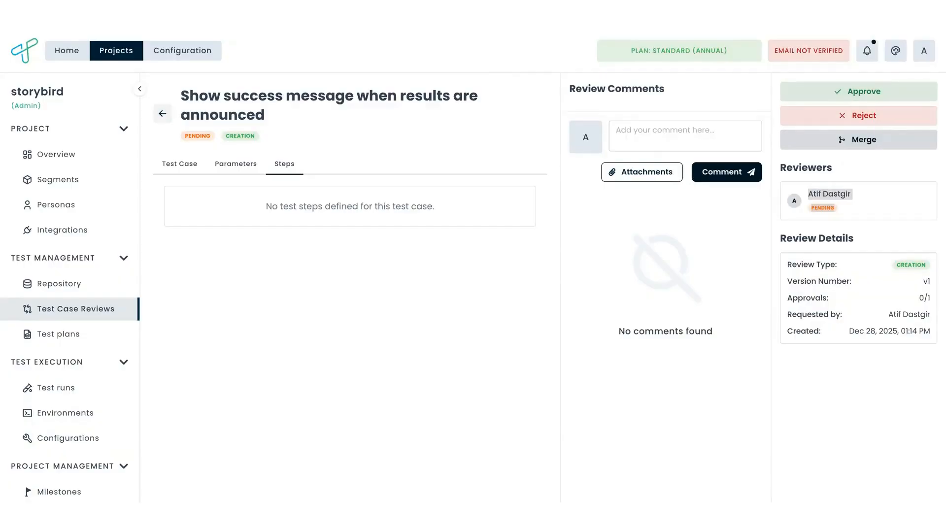
Approve the review of the success message test case and merge it
left_click(860, 93)
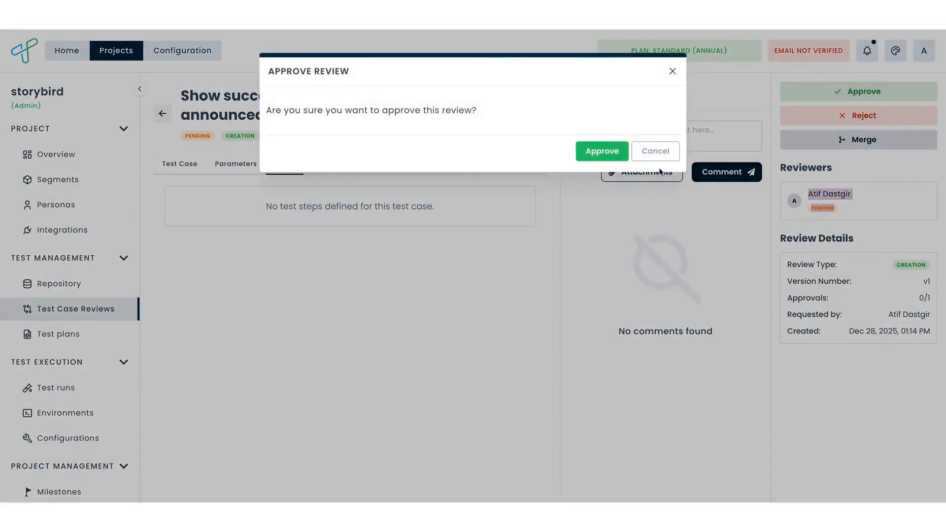
left_click(607, 149)
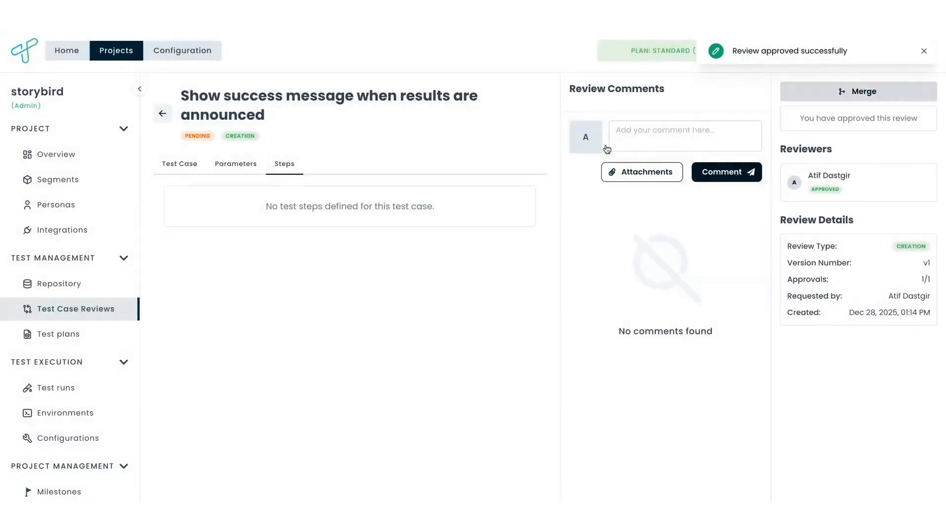
left_click(858, 91)
left_click(620, 155)
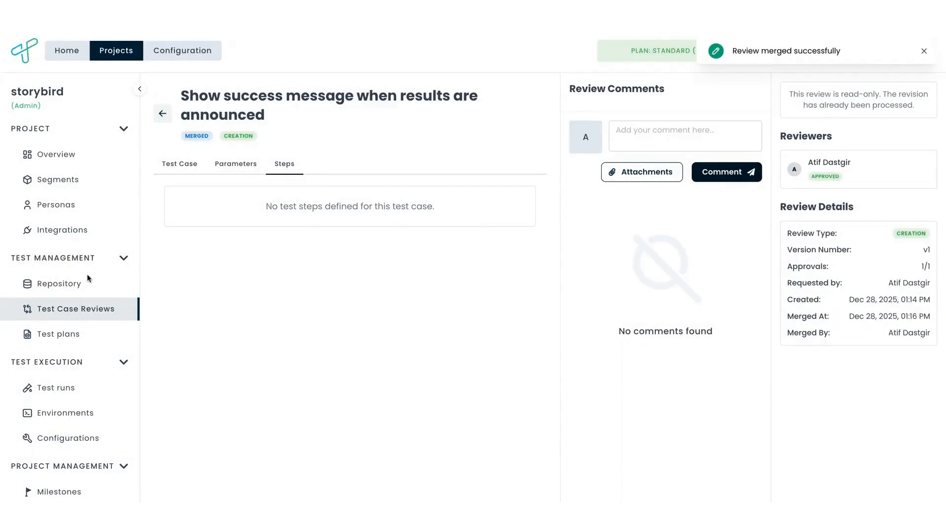
Open the Displaying Stories on Home Feed test case in the repository and examine its information, parameters and steps
left_click(89, 279)
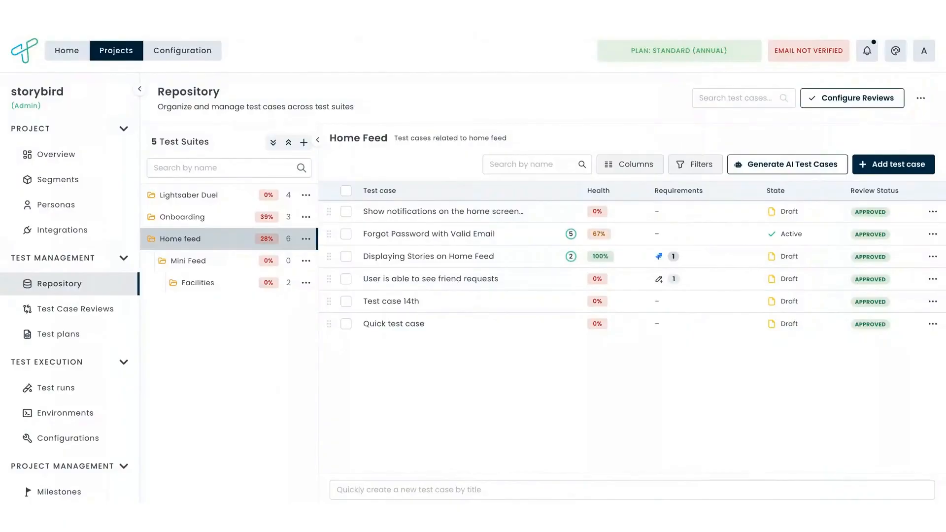
left_click(437, 256)
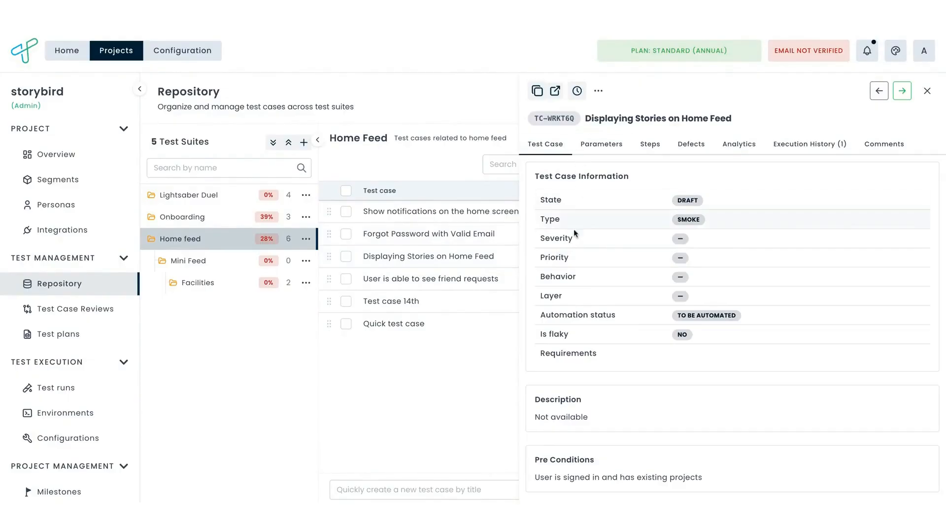
scroll(574, 228, "down", 3)
scroll(572, 237, "up", 3)
scroll(587, 204, "down", 3)
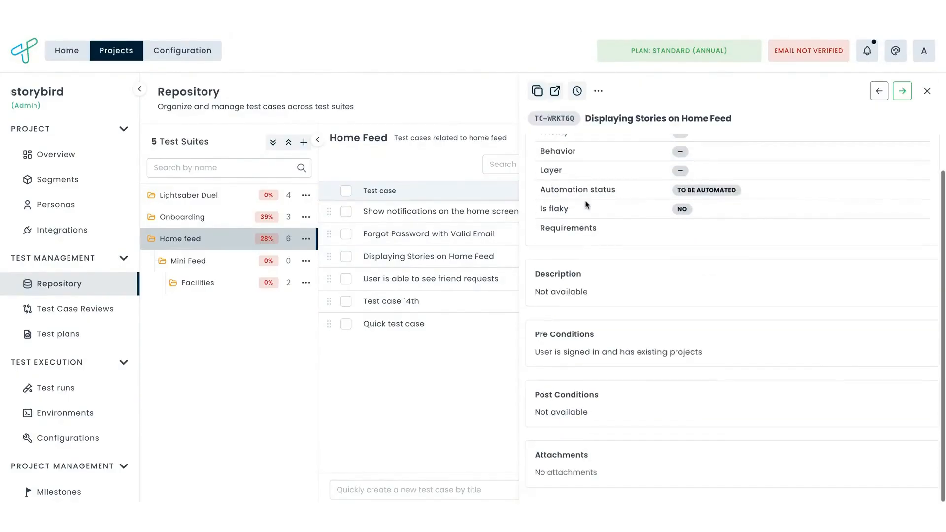
scroll(587, 203, "up", 3)
left_click(599, 148)
left_click(650, 153)
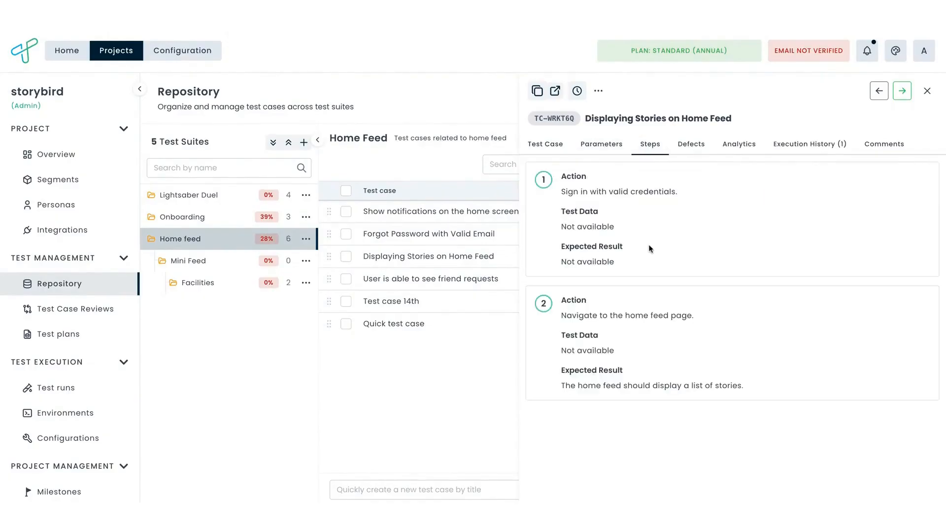
Examine the Displaying Stories on Home Feed test case's defects, analytics, execution history and comments, and view the case on its own page
left_click(691, 145)
left_click(727, 150)
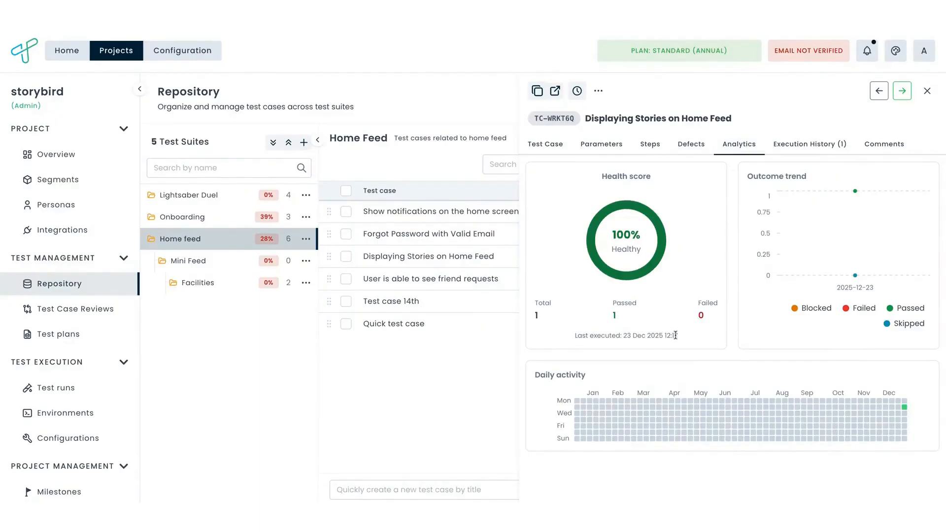
left_click_drag(675, 335, 573, 338)
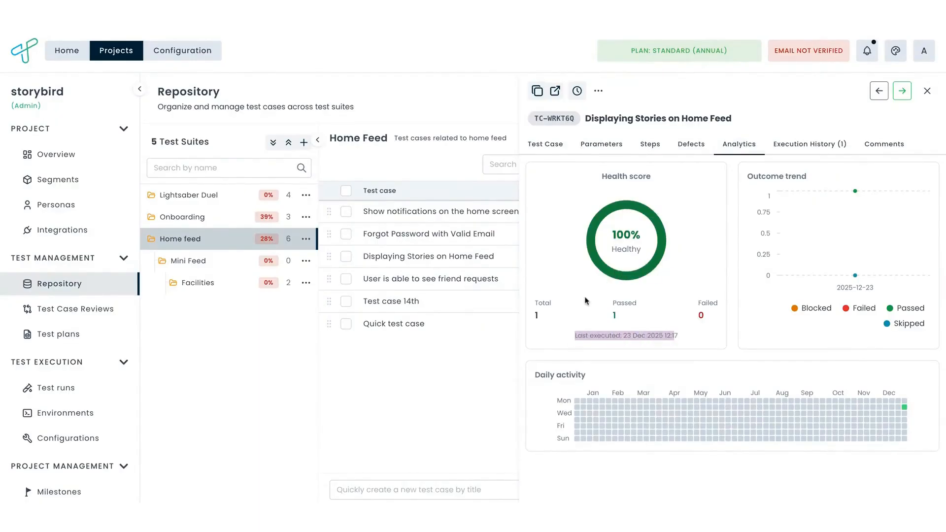
left_click(801, 147)
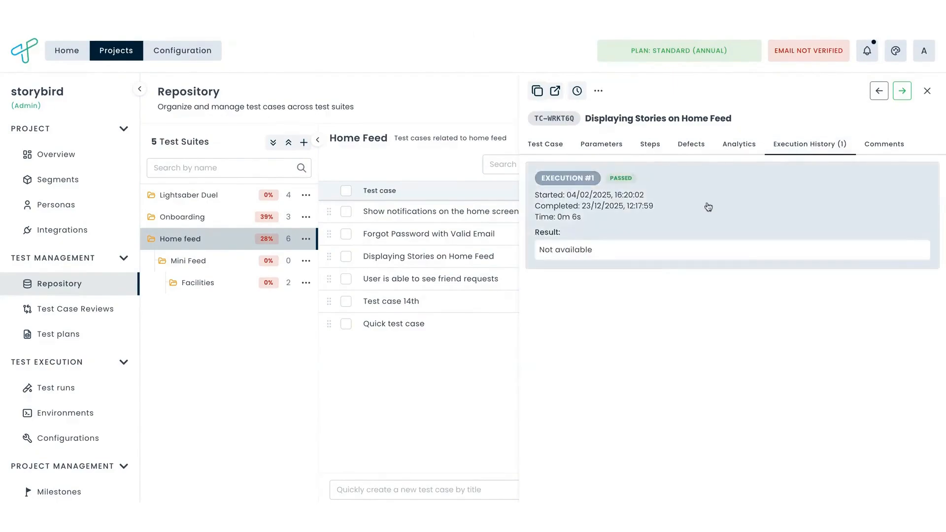
left_click(886, 148)
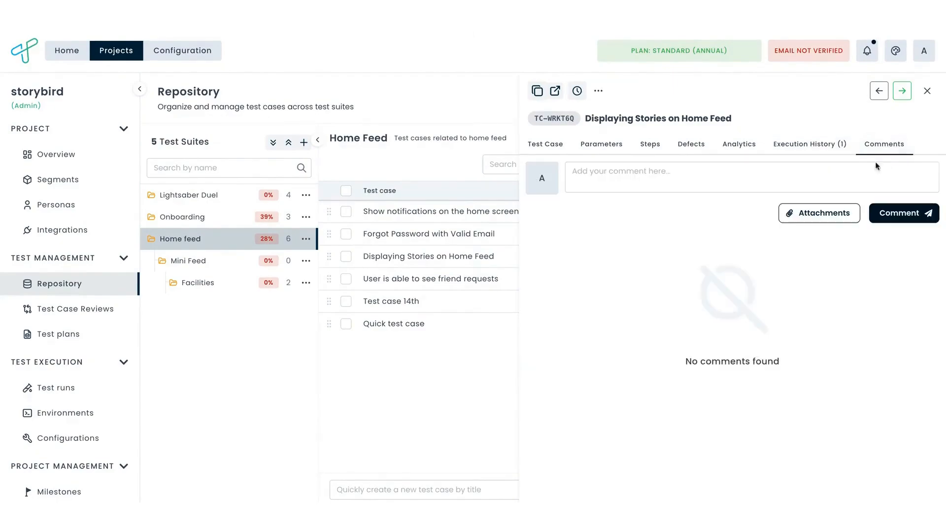
left_click(641, 178)
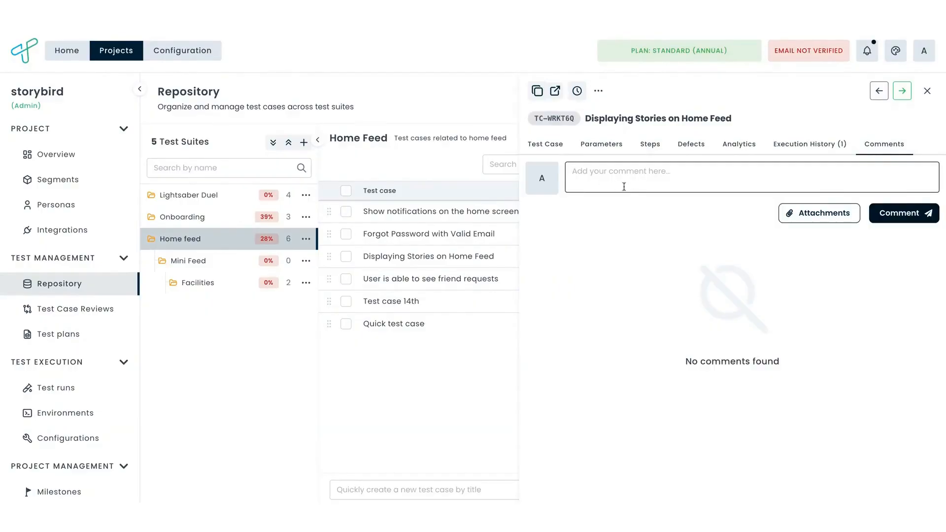
left_click(555, 92)
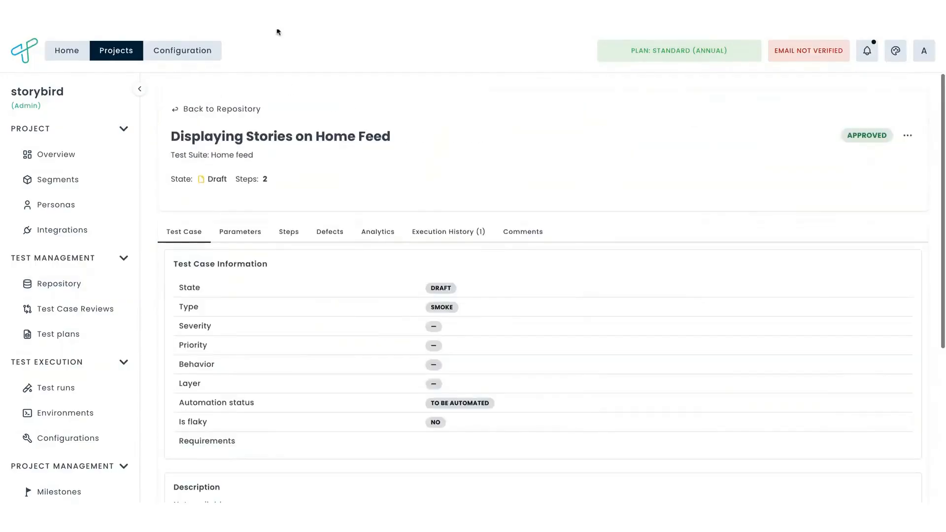
left_click(277, 29)
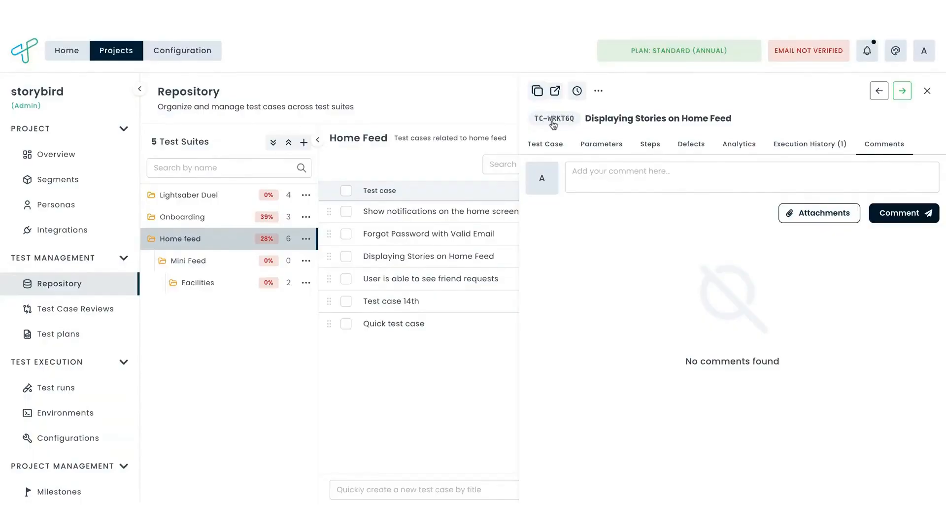
Inspect version 2 in the Displaying Stories on Home Feed revision history and compare version 1 with it
left_click(577, 92)
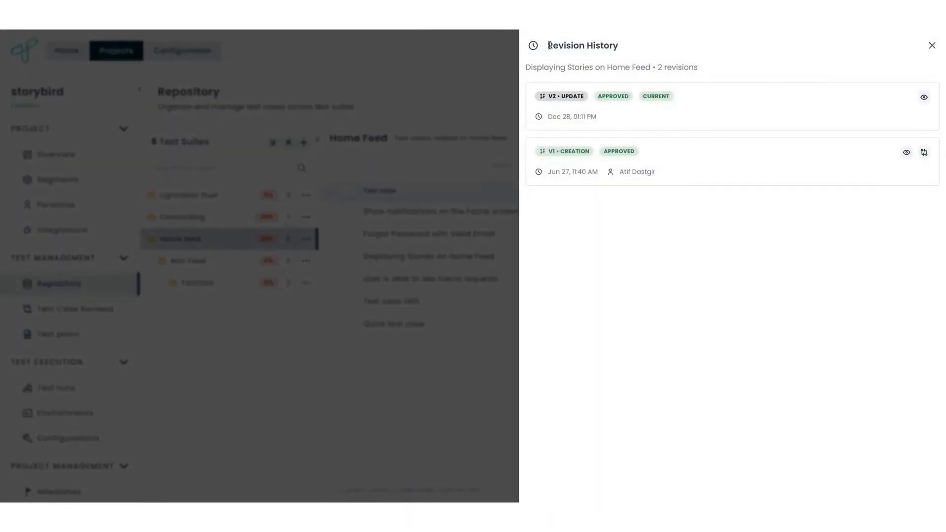
left_click(924, 98)
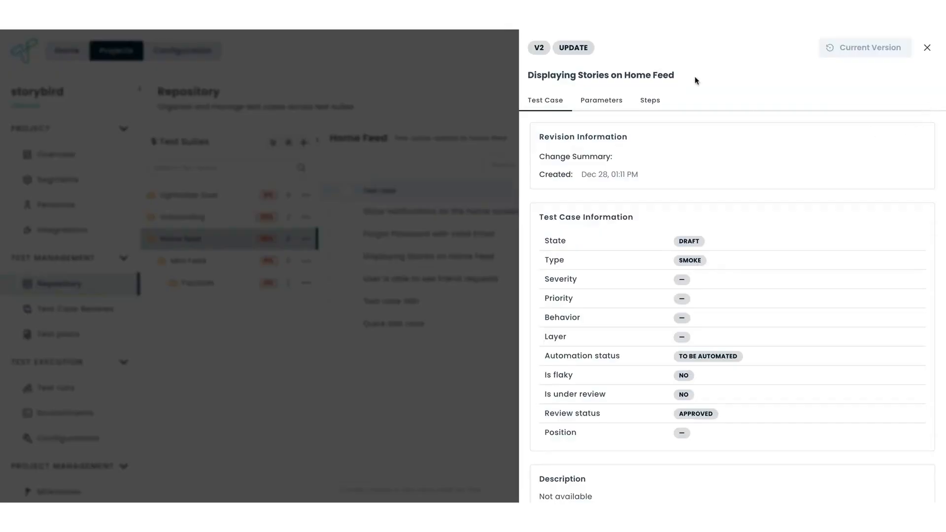
left_click(931, 52)
left_click(921, 154)
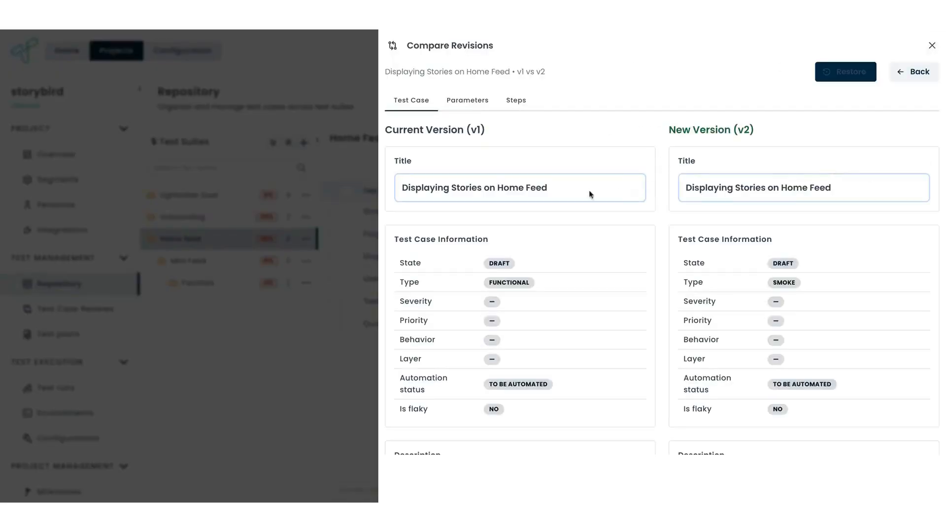
scroll(567, 199, "down", 5)
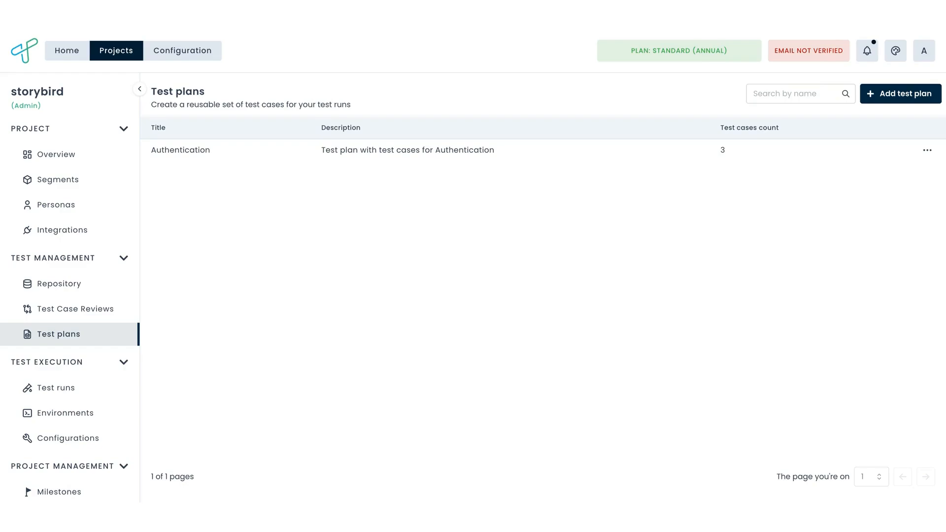
Open the form for a new test plan and browse the selectable test cases in the Home feed suite
left_click(900, 93)
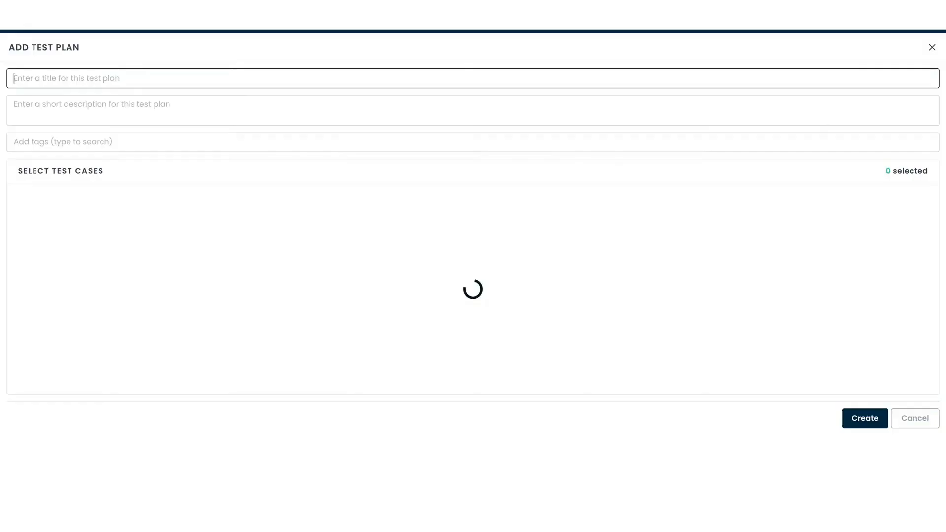
left_click(126, 316)
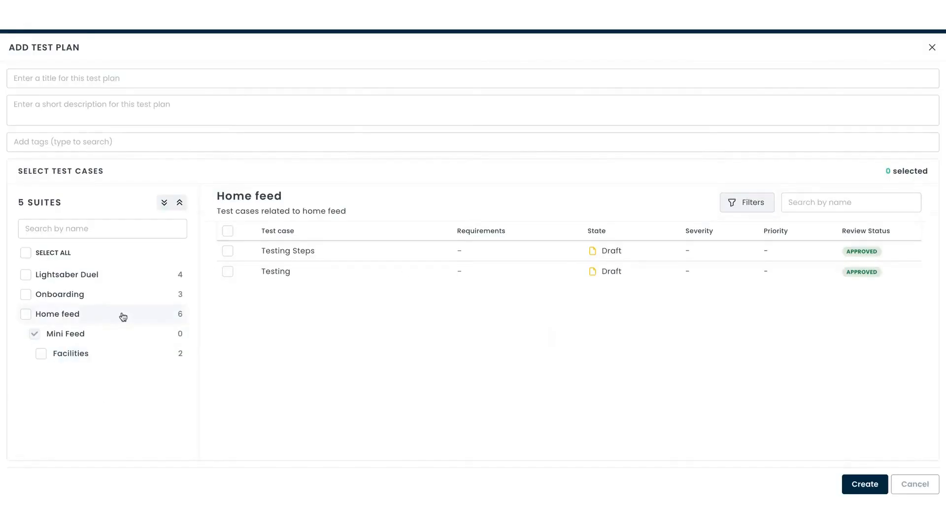
left_click(155, 300)
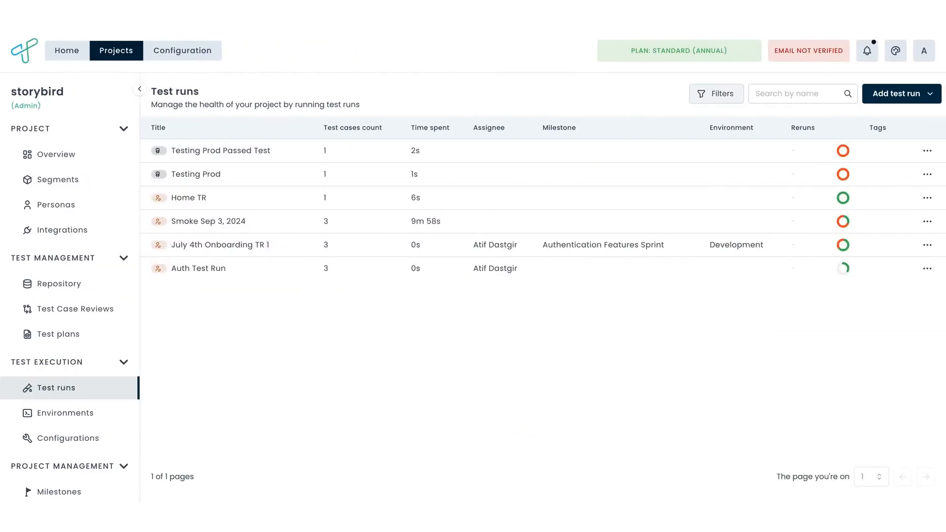
Review the GitHub automation trigger instructions and inspect the Sign-Up with Valid Data case in the Testing Prod Passed Test run
left_click(908, 97)
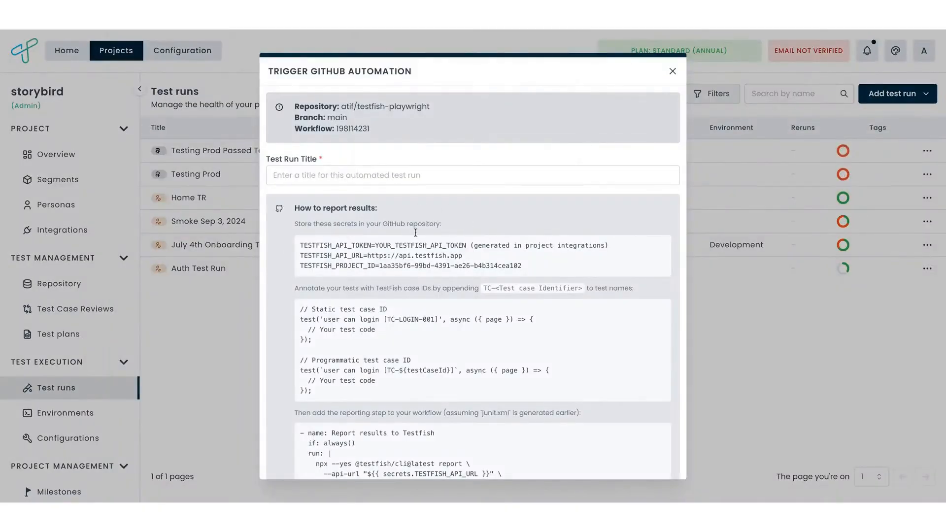
scroll(476, 283, "down", 3)
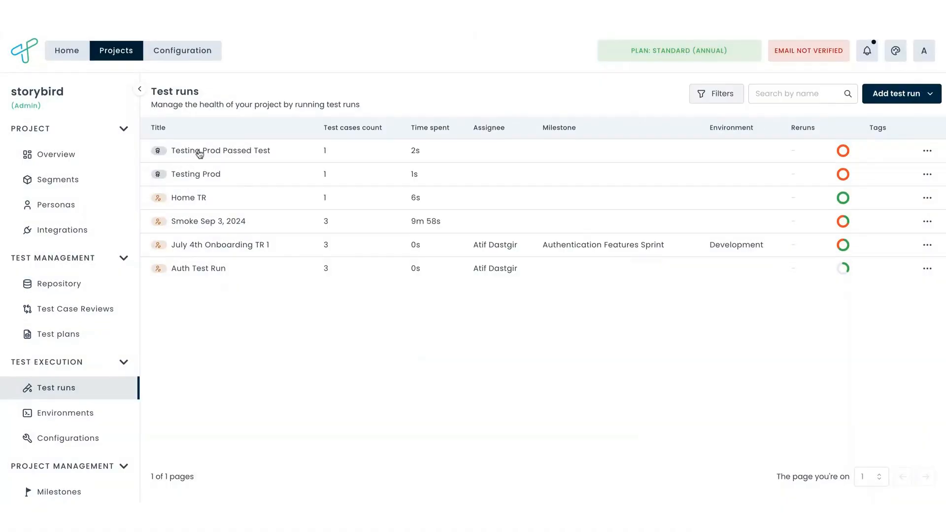
left_click(164, 155)
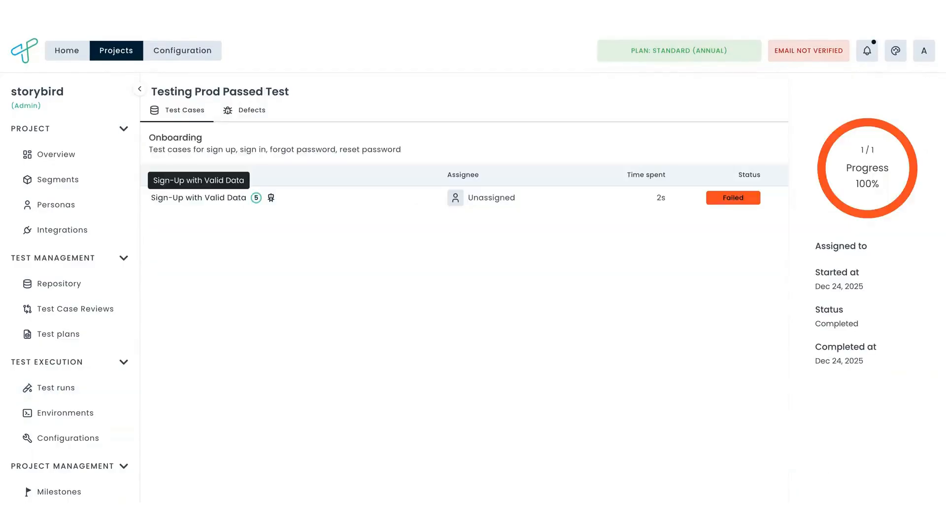
left_click(197, 197)
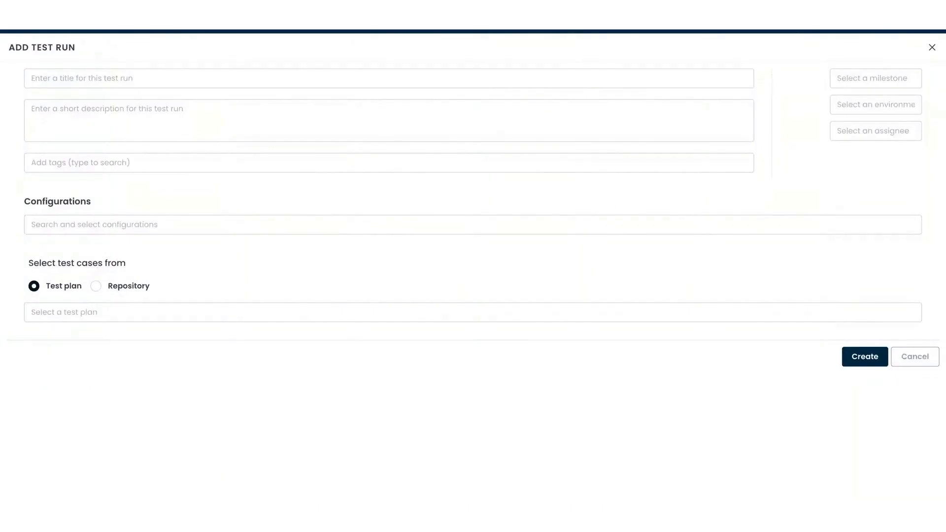
In a new test run form, use the repository as the test case source and look through the milestone and environment options
left_click(197, 312)
left_click(95, 286)
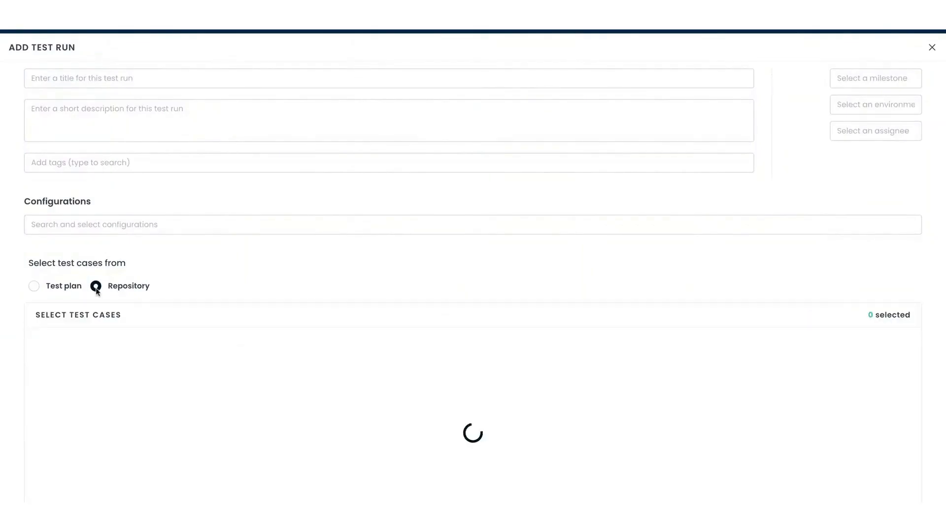
scroll(130, 376, "down", 2)
scroll(134, 377, "up", 2)
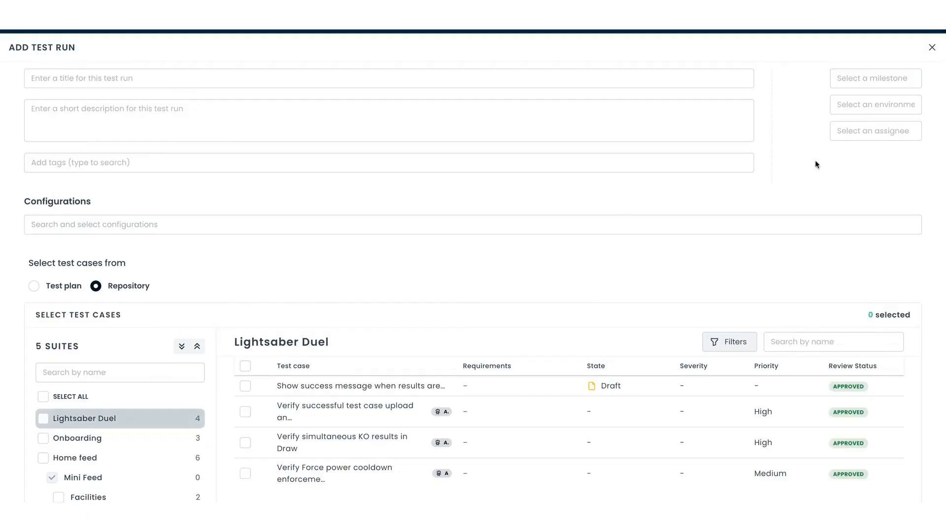
left_click(875, 79)
left_click(806, 88)
left_click(866, 109)
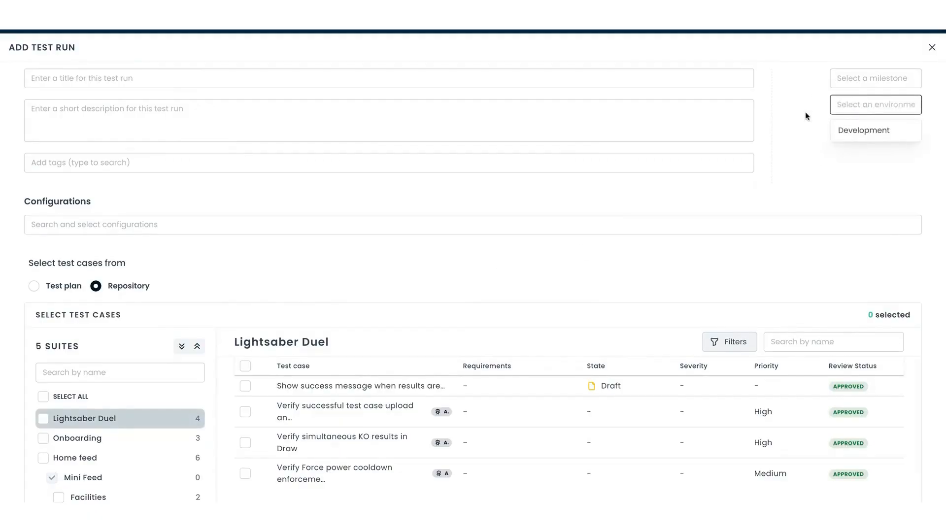
left_click(819, 117)
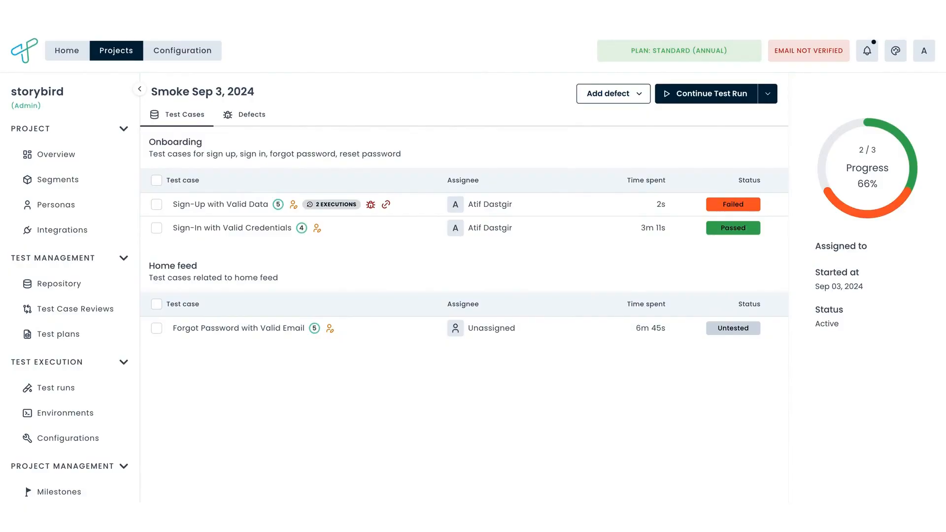
Check the defects of the Smoke Sep 3, 2024 test run and view the options for adding a defect
left_click(245, 115)
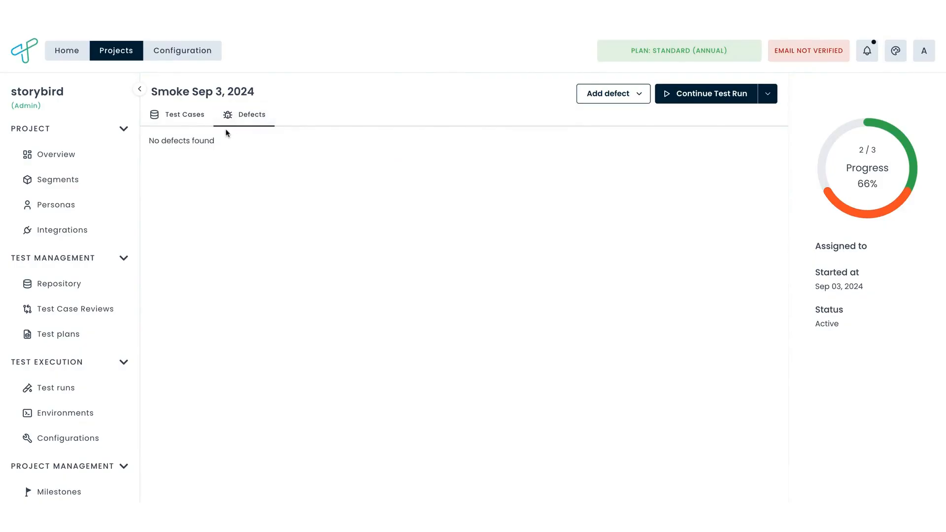
left_click(206, 121)
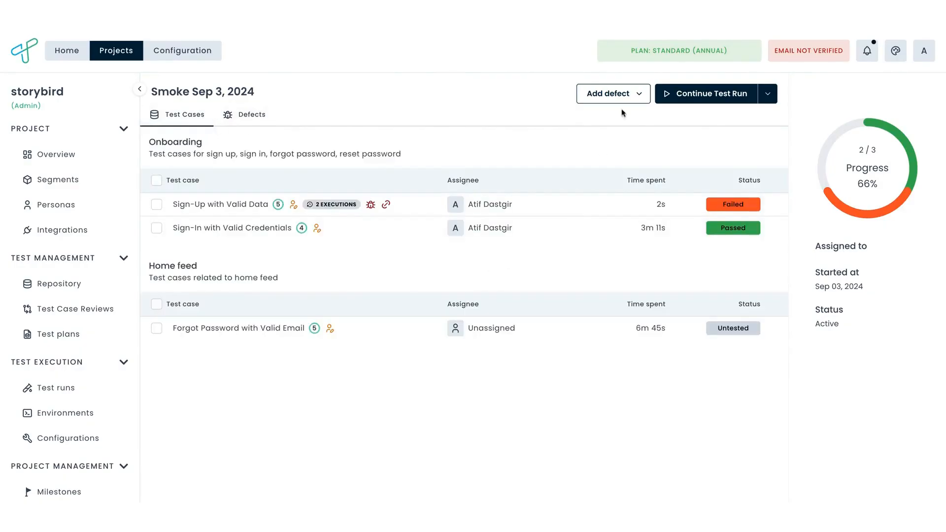
left_click(635, 99)
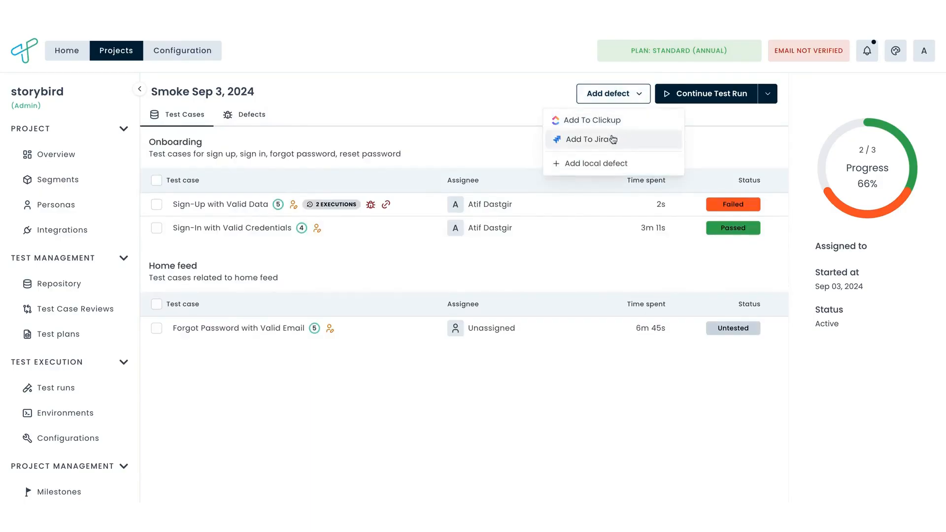
left_click(594, 249)
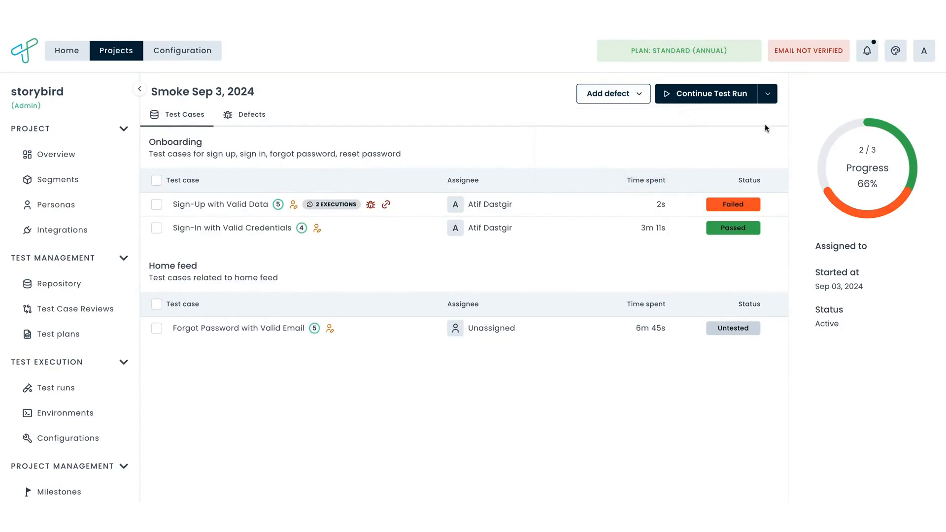
View the Smoke run's rerun and completion options and the execution history of Sign-Up with Valid Data
left_click(768, 95)
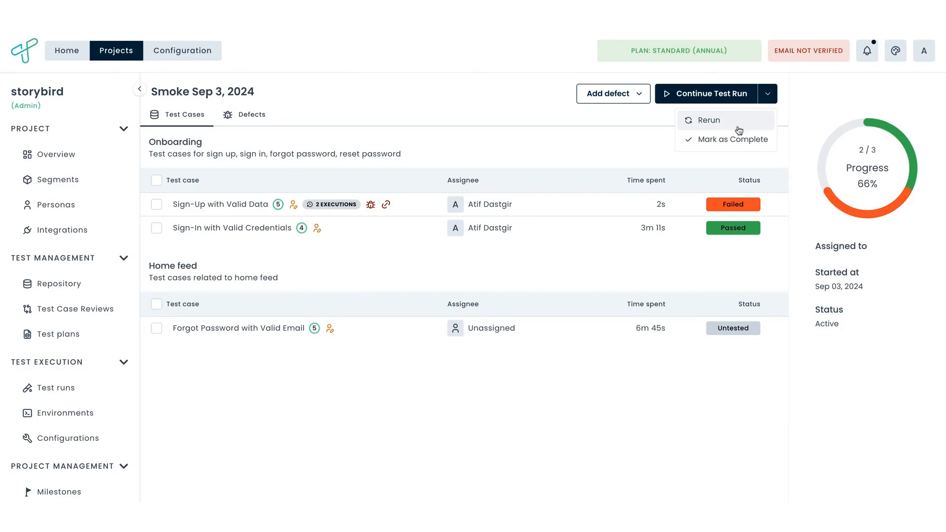
left_click(661, 145)
mouse_move(337, 207)
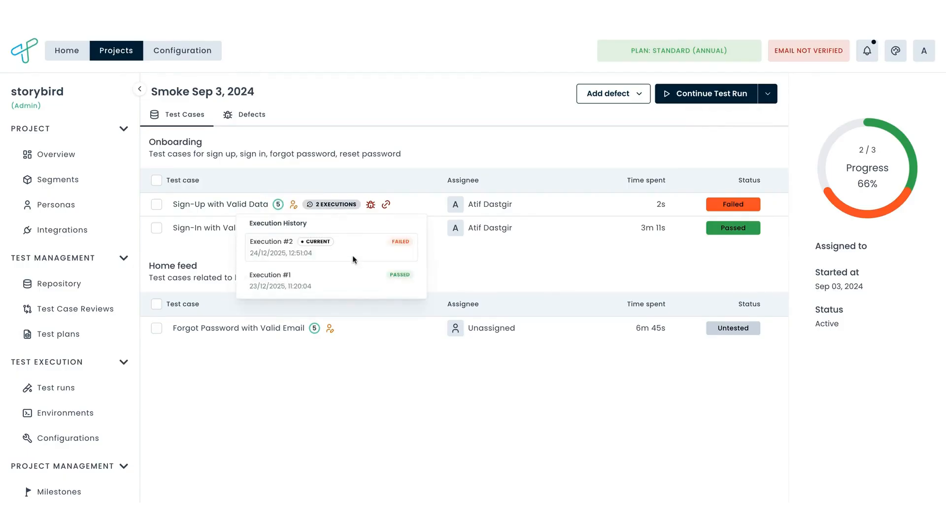
Continue the Smoke test run at Forgot Password with Valid Email and manually set its actual time to 5m
left_click(692, 98)
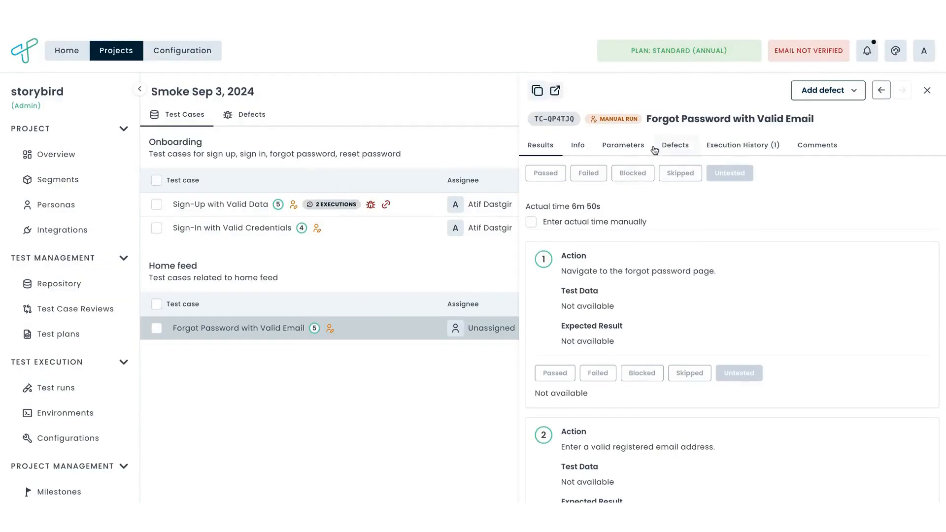
left_click(575, 221)
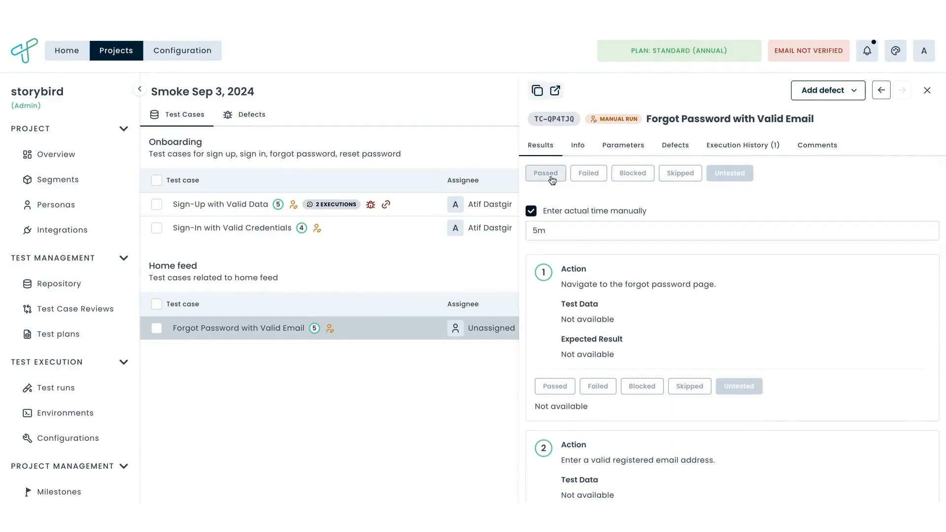
scroll(553, 274, "down", 3)
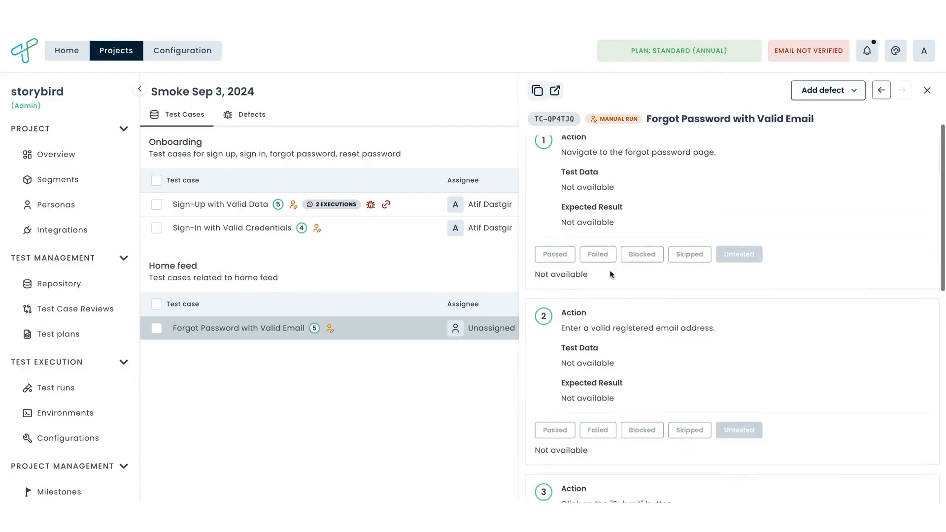
Review the steps, info, parameters, defects, execution history and comments of Forgot Password with Valid Email, plus its options for adding a defect
scroll(581, 312, "down", 4)
scroll(582, 314, "down", 5)
scroll(584, 247, "up", 10)
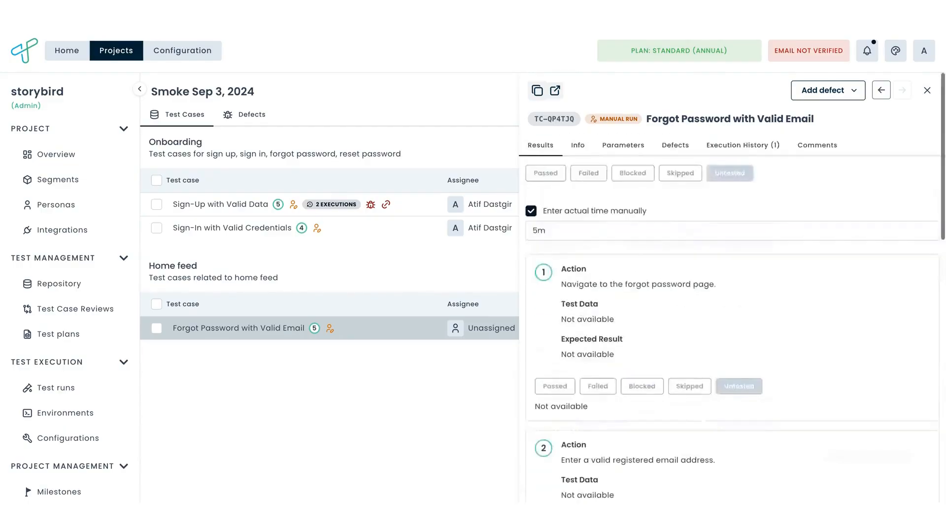
left_click(578, 145)
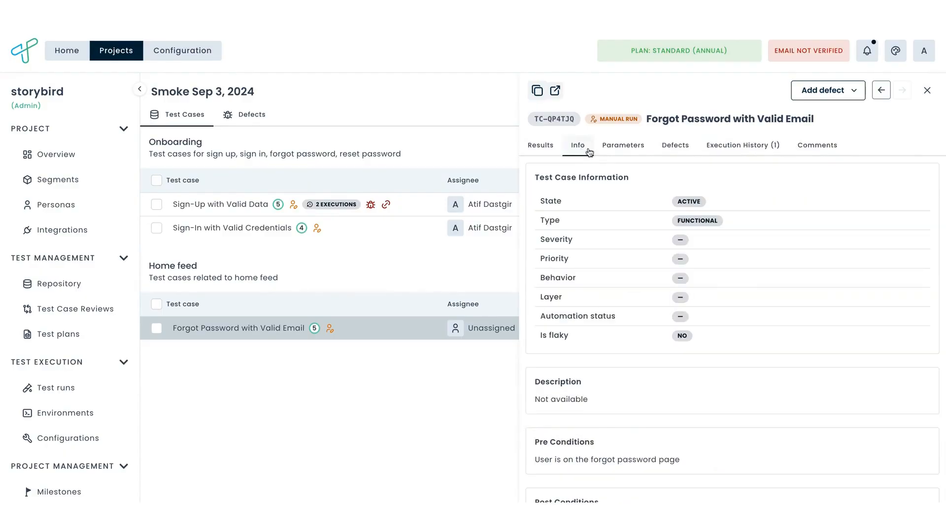
left_click(645, 148)
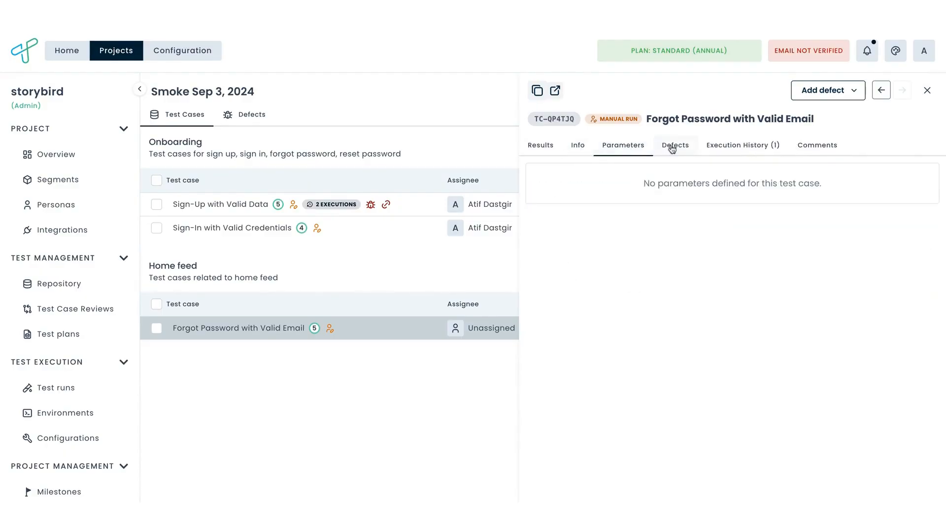
left_click(672, 149)
left_click(721, 151)
left_click(807, 153)
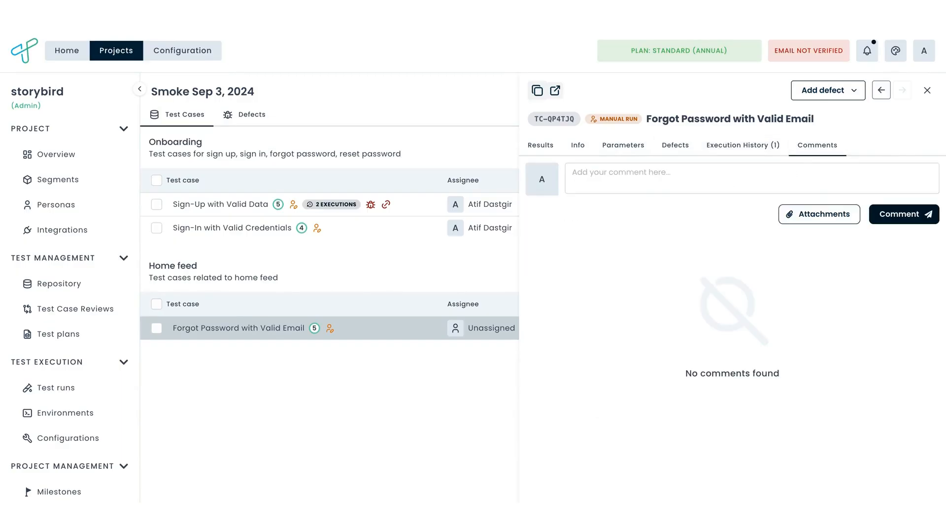
left_click(843, 91)
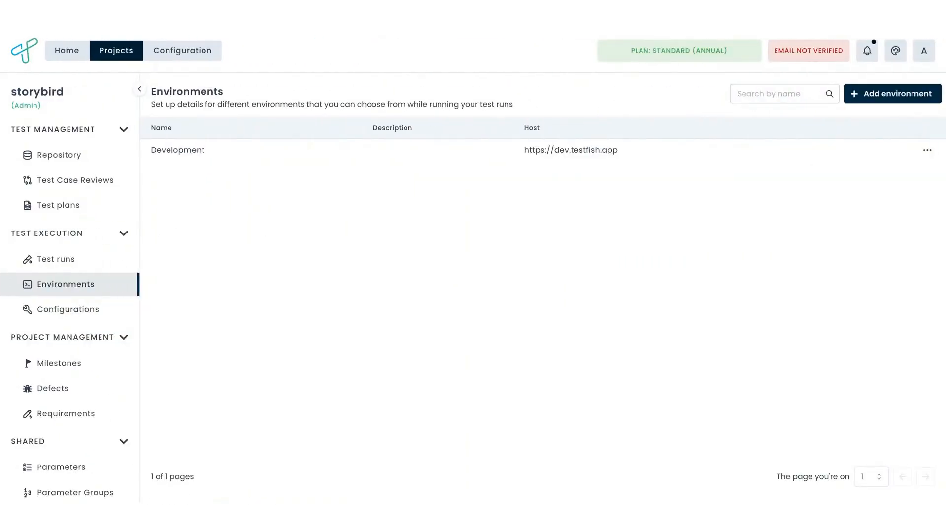
Look through the fields of a new environment and the editable name and options of the Browsers configuration
left_click(889, 96)
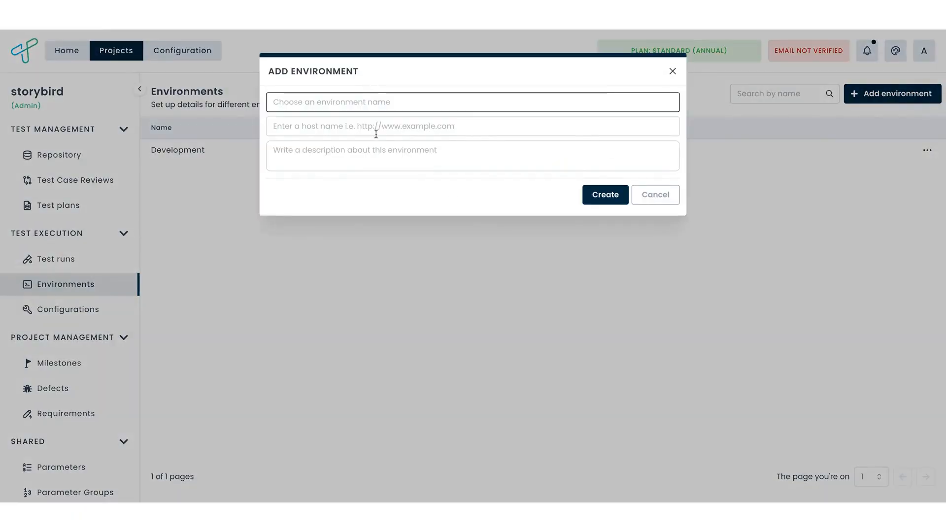
left_click(376, 130)
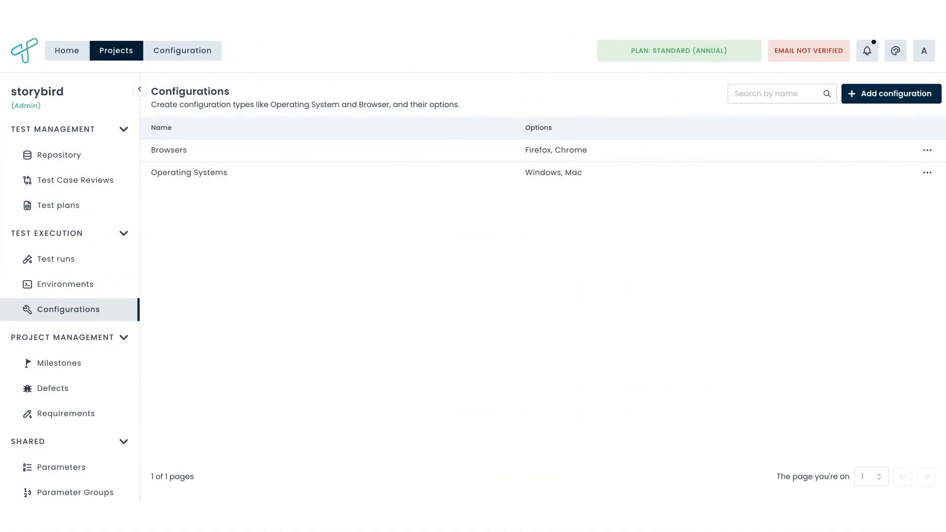
left_click(928, 149)
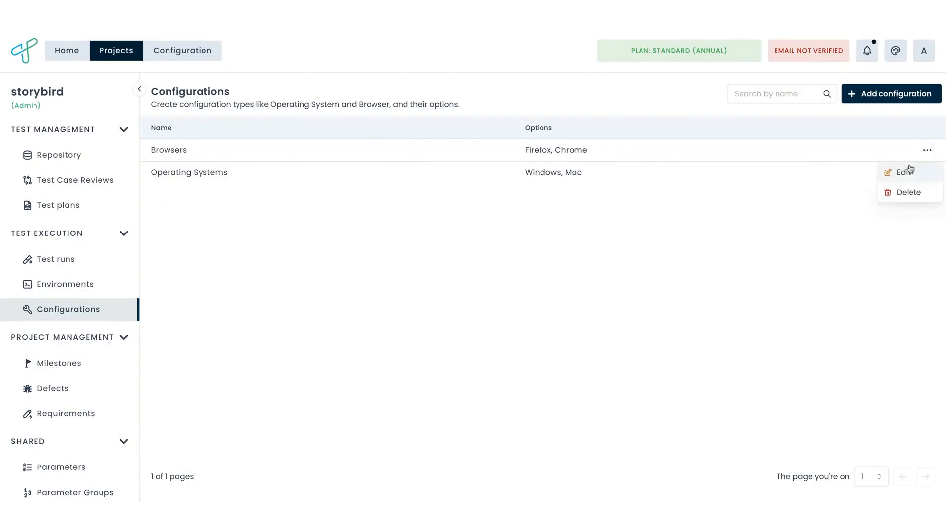
left_click(905, 170)
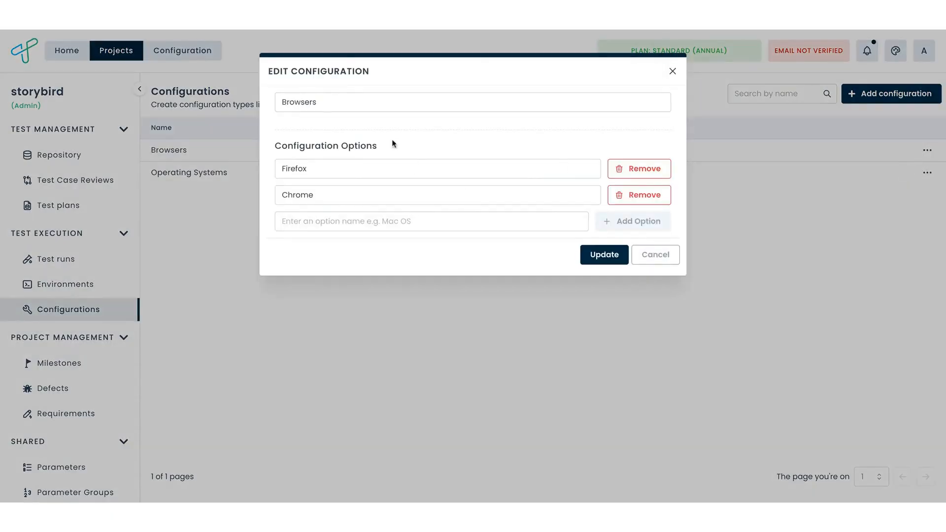
left_click(311, 105)
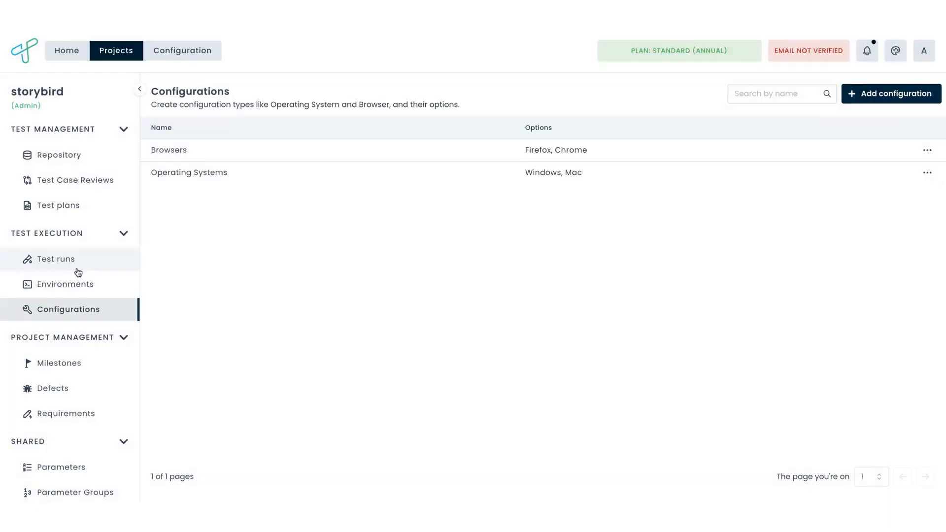
Start a new test run and check which configurations can be selected for it
left_click(77, 269)
left_click(900, 93)
left_click(815, 135)
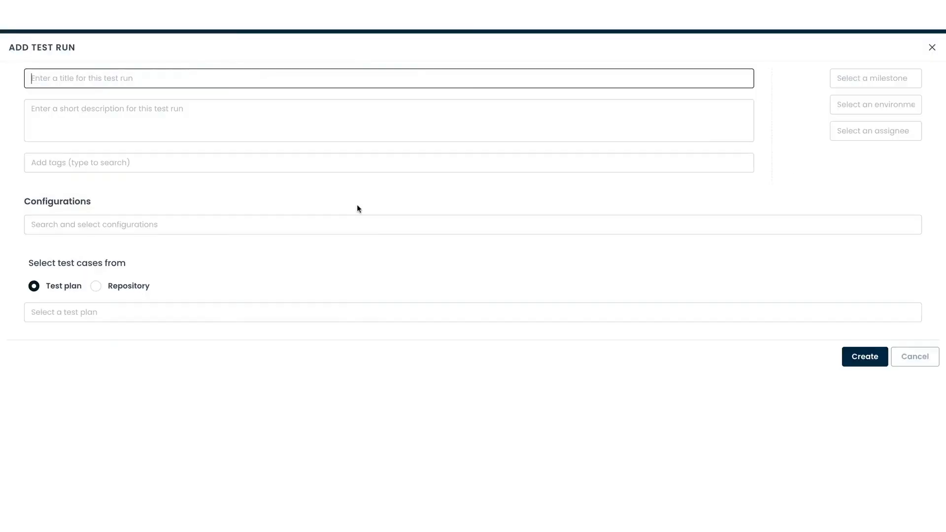
left_click(152, 225)
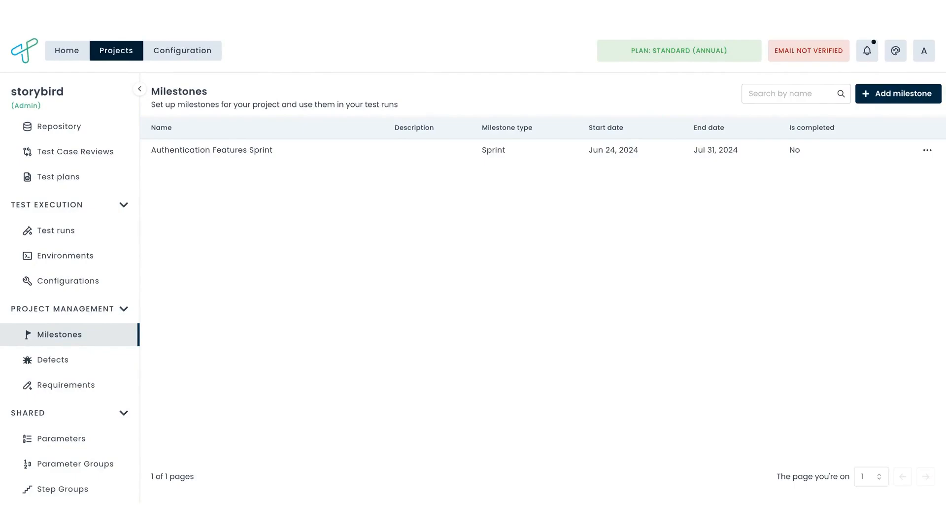
In a new milestone form, look through the milestone types and the name, start date and target date fields
left_click(898, 93)
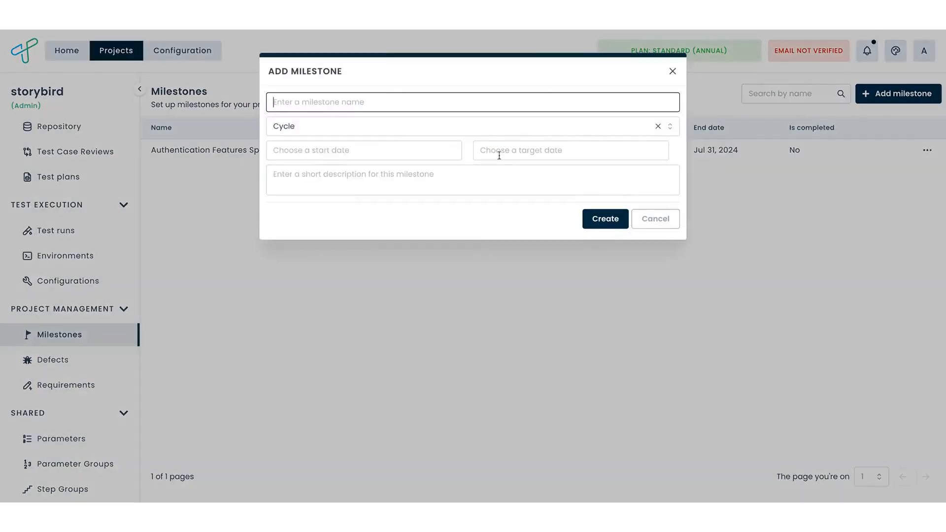
left_click(351, 133)
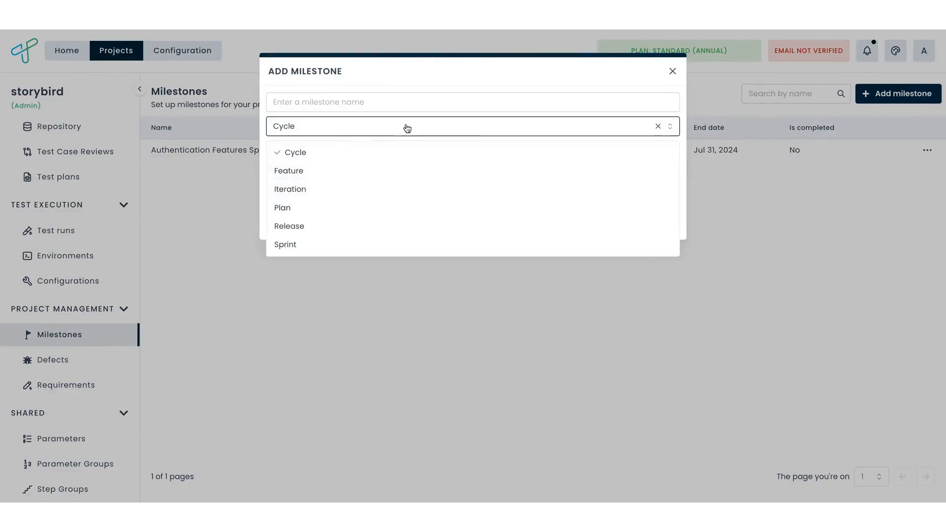
left_click(427, 102)
left_click(367, 150)
left_click(520, 150)
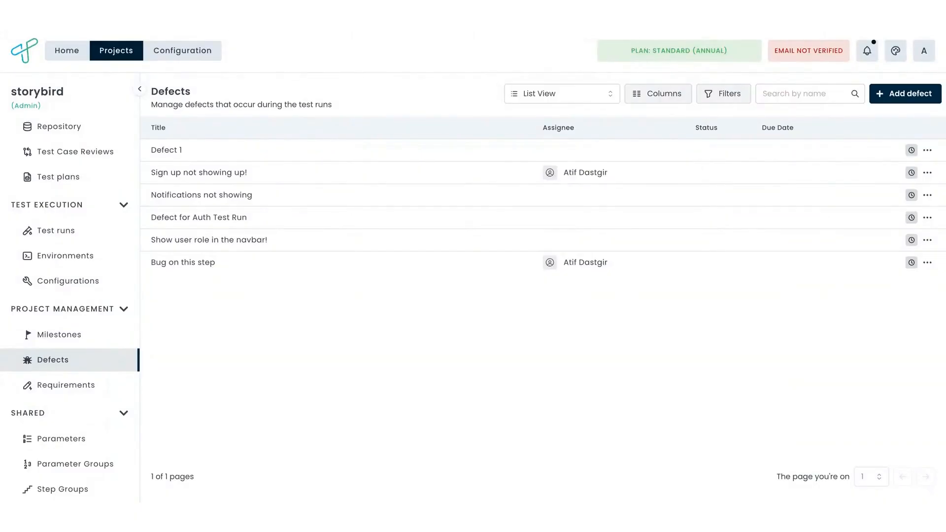
In a new defect form, look through the status options and the due date calendar
left_click(902, 96)
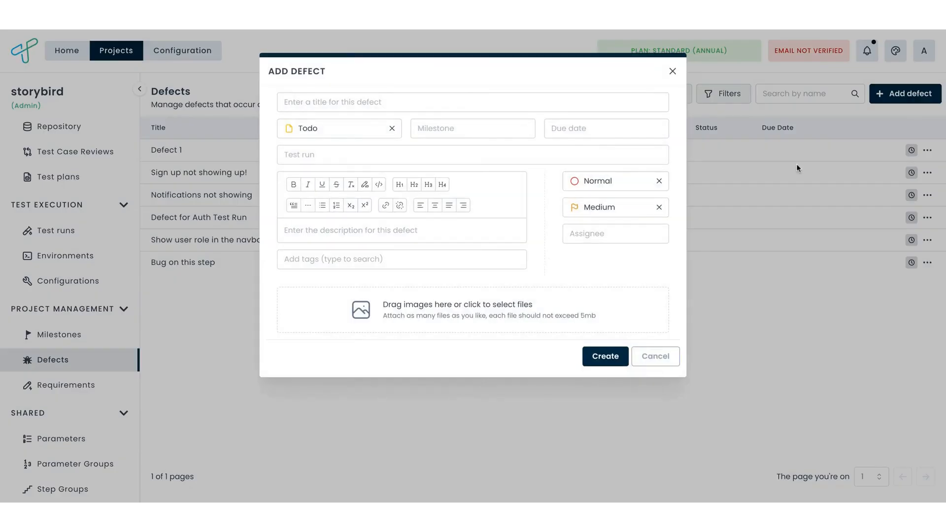
left_click(365, 135)
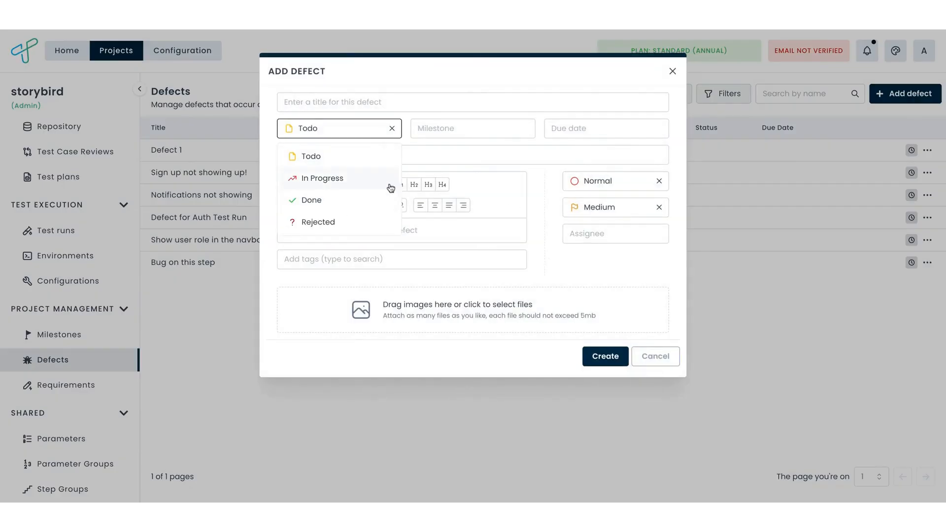
left_click(438, 115)
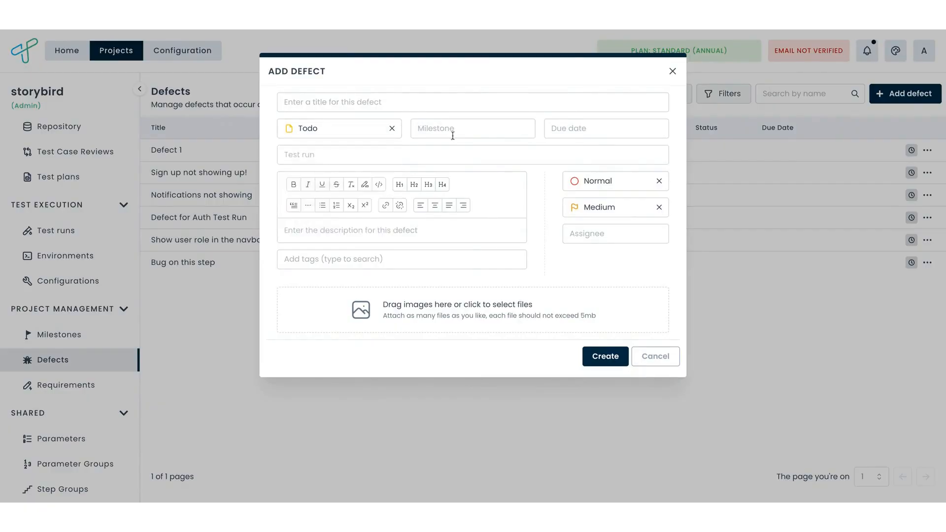
left_click(562, 136)
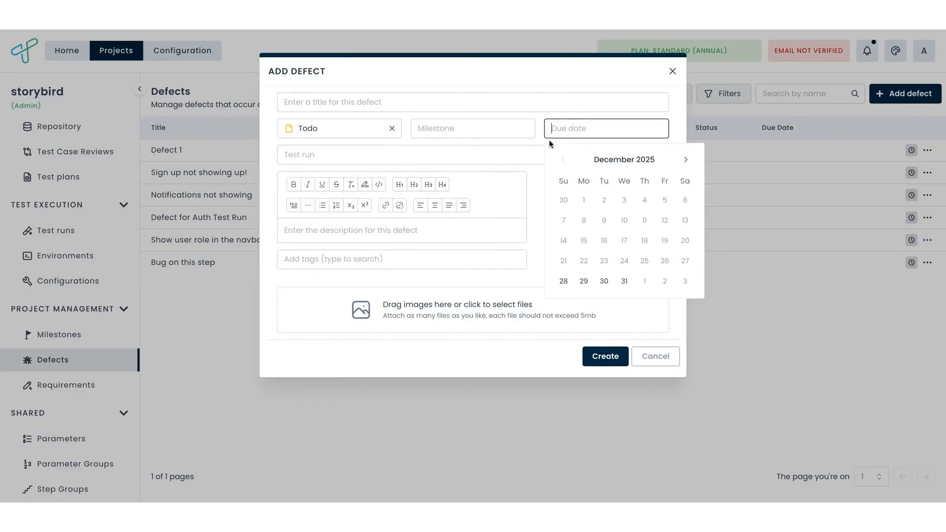
left_click(534, 144)
Link the new defect to the test run Testing Prod Passed Test and the test case Sign-Up with Valid Data
left_click(405, 155)
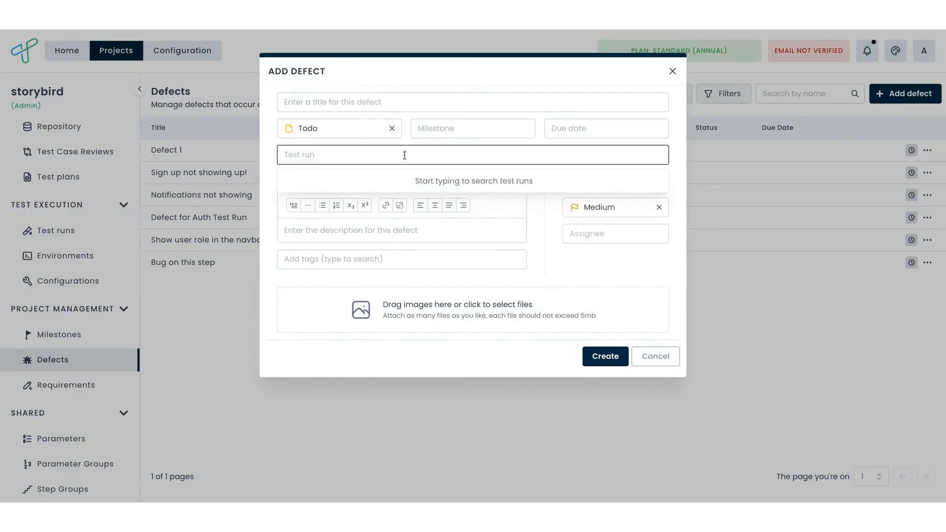
type("Testing")
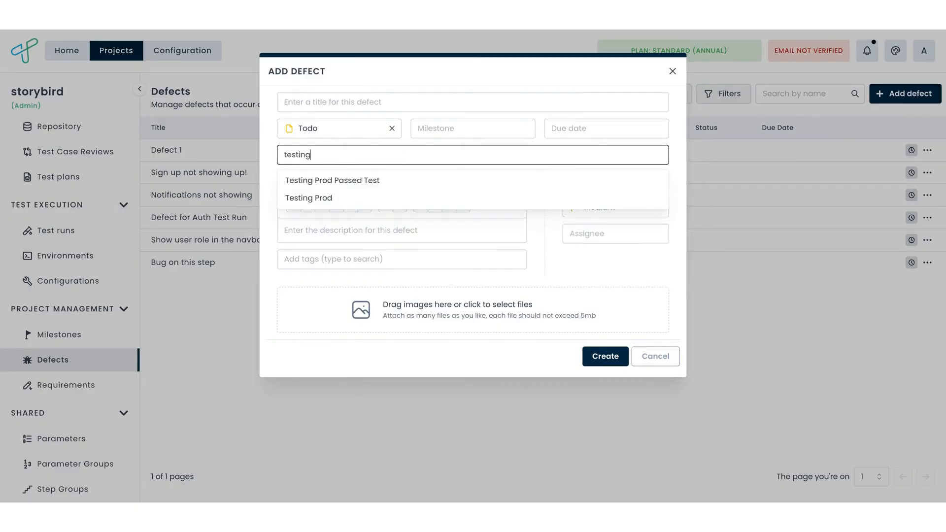
left_click(398, 180)
left_click(530, 161)
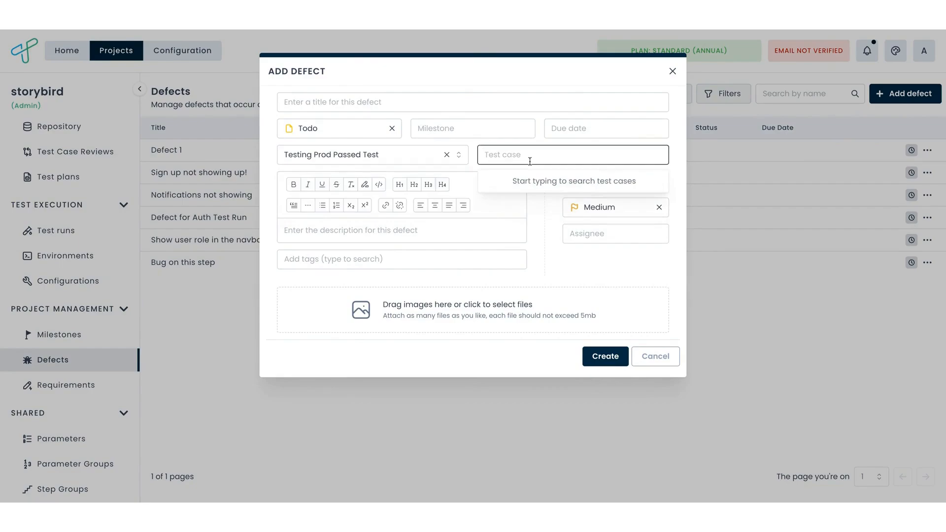
type("Sign")
left_click(498, 181)
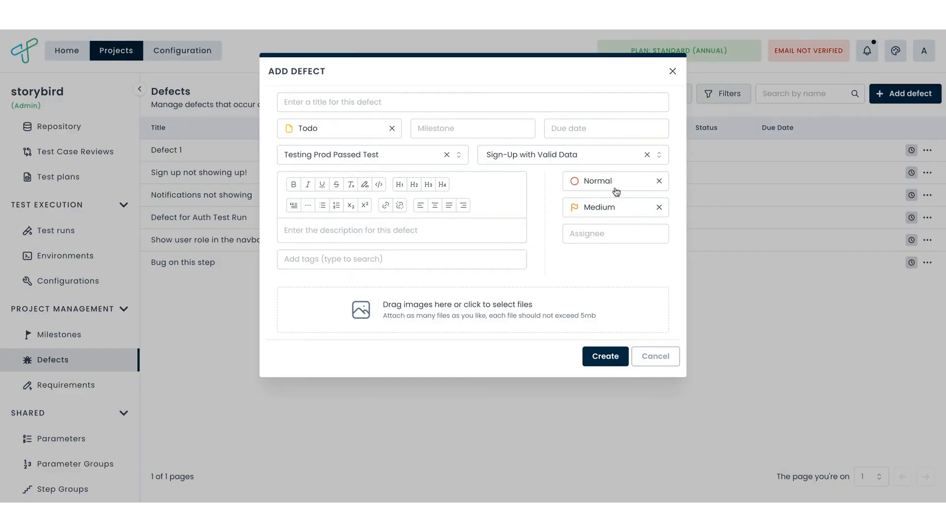
View the severity and priority options available for the new defect
left_click(615, 187)
left_click(560, 204)
left_click(590, 214)
left_click(558, 229)
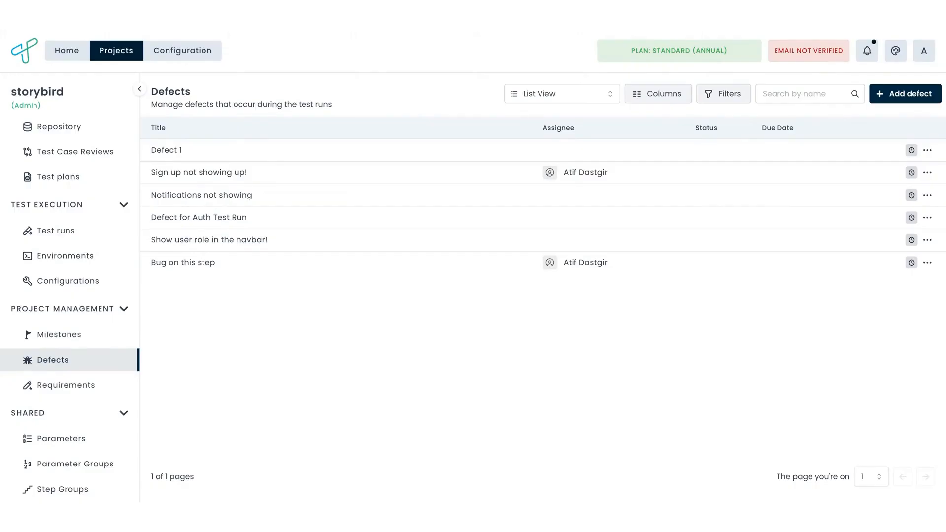
Switch the defects to Kanban View and move the Notifications not showing defect to Done
left_click(583, 97)
left_click(572, 138)
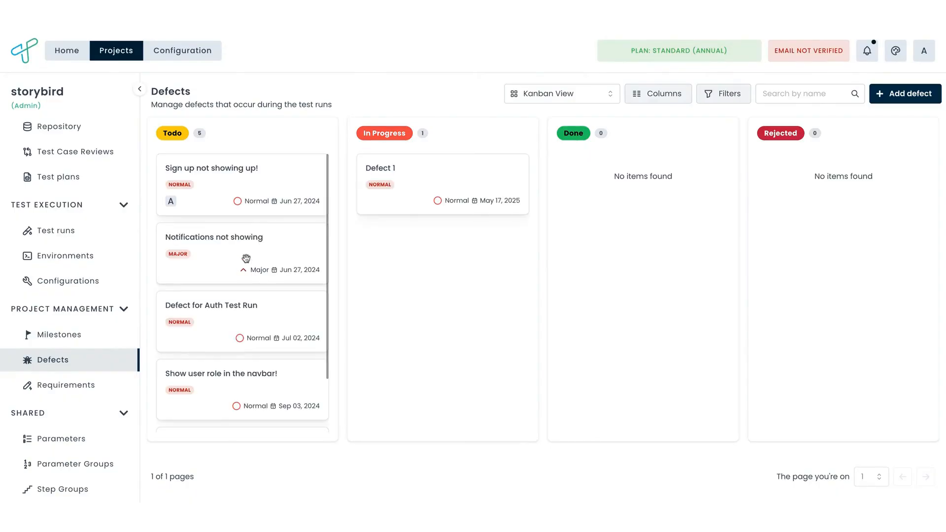
left_click_drag(245, 259, 661, 222)
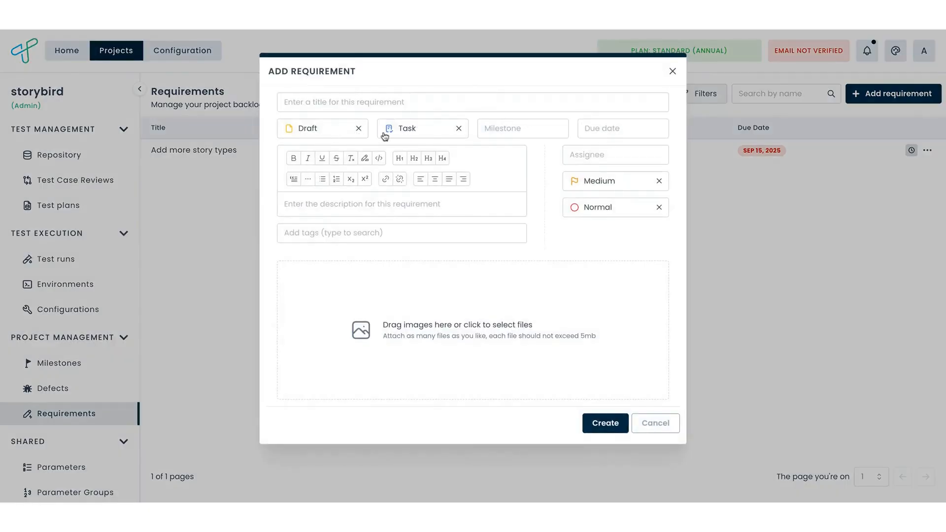
Look through the requirement types and the milestone field in the new requirement form, and discard the form
left_click(425, 137)
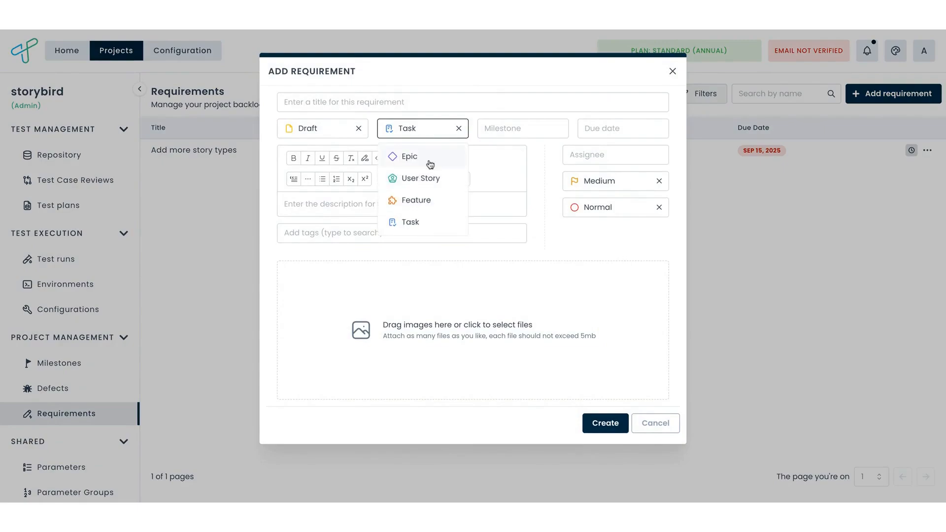
left_click(539, 148)
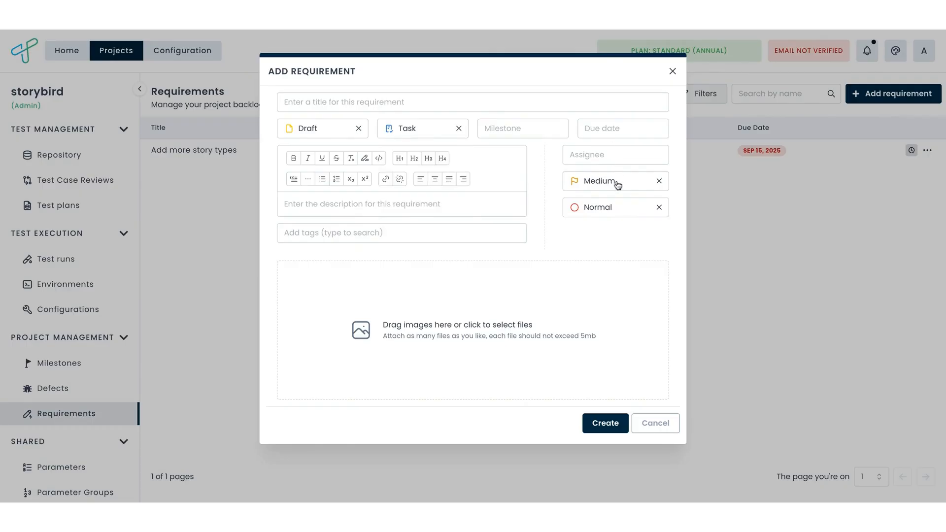
left_click(649, 419)
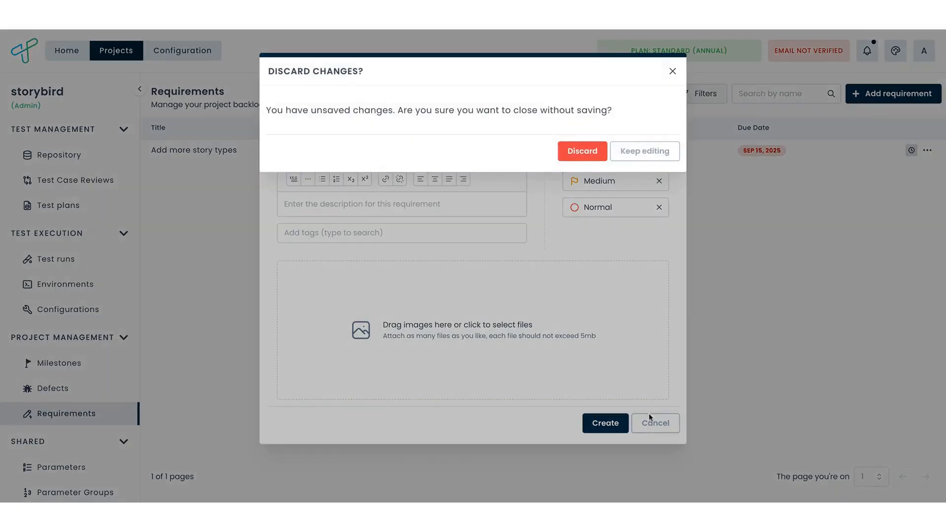
left_click(583, 151)
Switch the requirements to Kanban View and open the Add more story types requirement
left_click(567, 101)
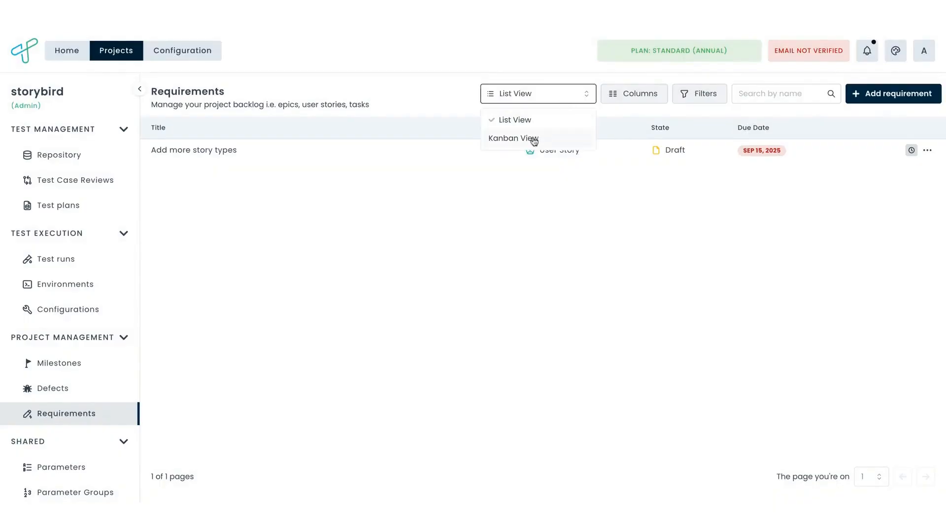
left_click(515, 139)
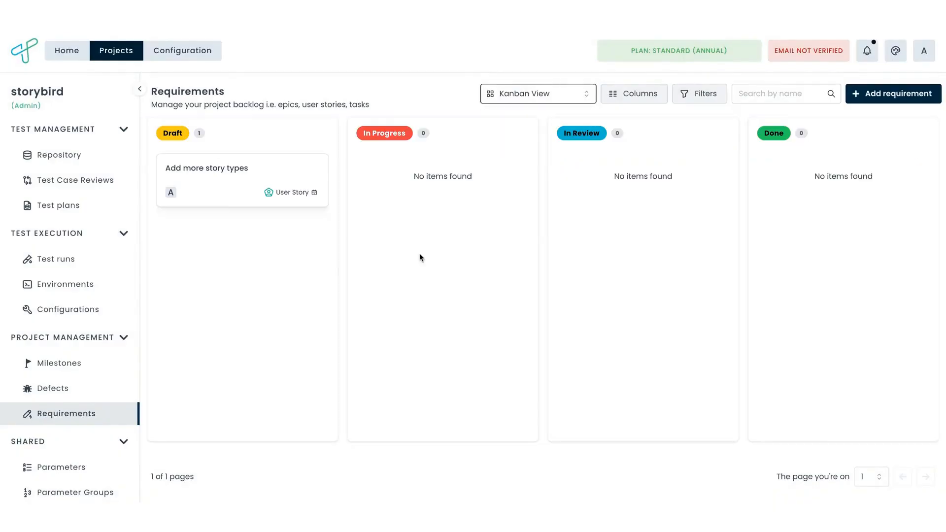
left_click(218, 168)
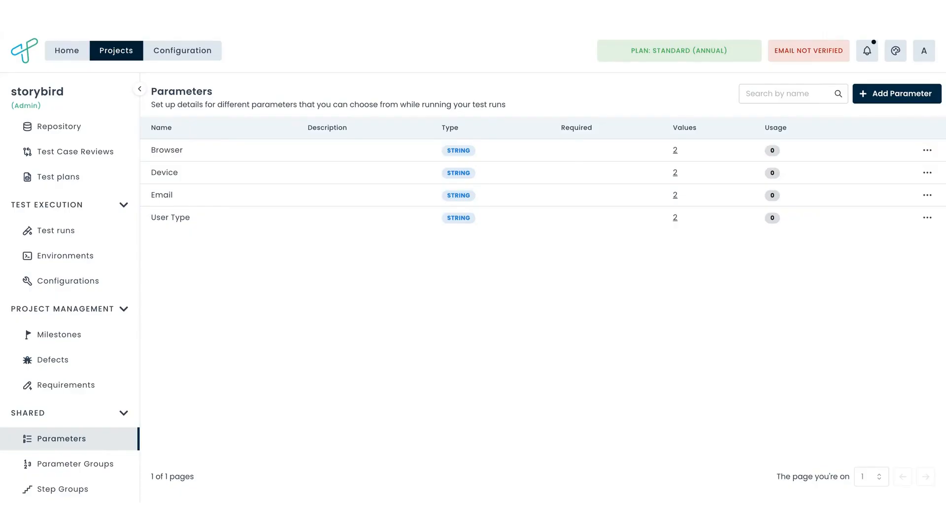
Open the Browser parameter for editing and look through its name and the available data types
left_click(927, 150)
left_click(907, 172)
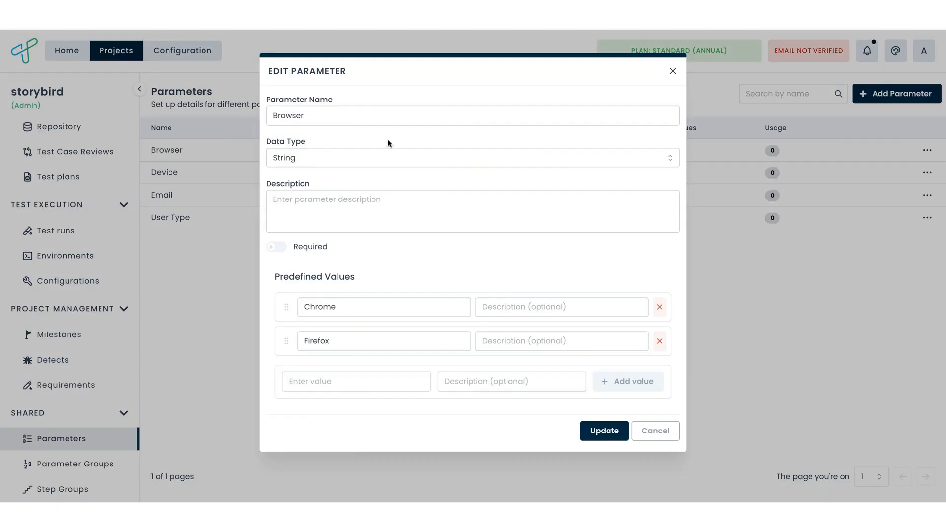
left_click(334, 116)
left_click(354, 164)
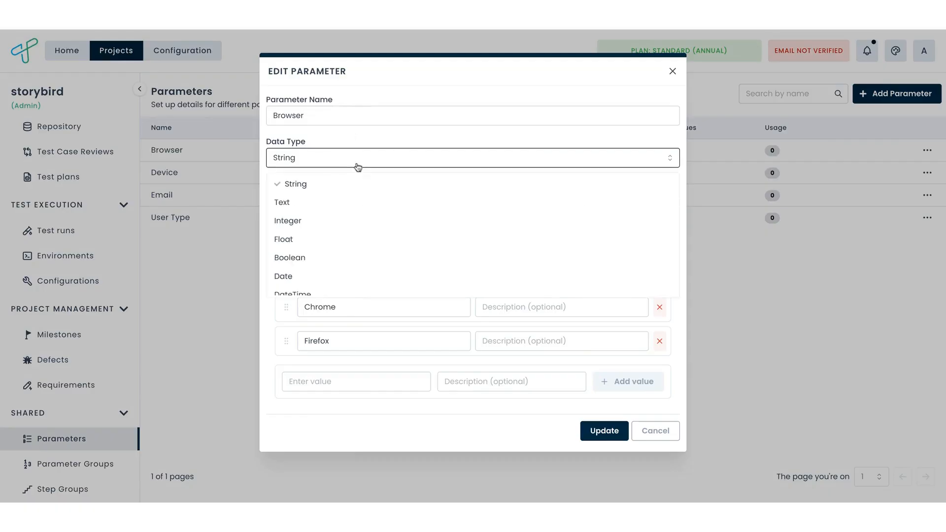
scroll(368, 245, "down", 3)
scroll(368, 237, "up", 3)
left_click(448, 124)
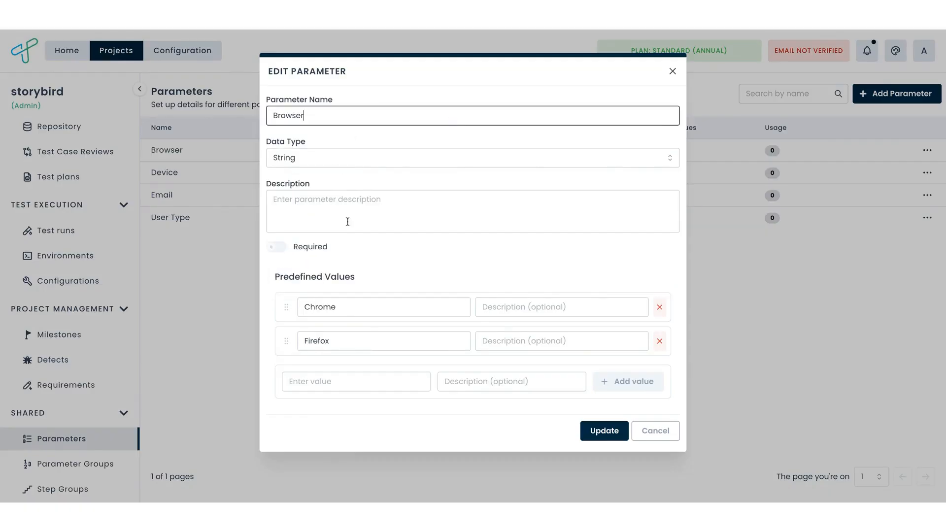
Look through the Required option and the Chrome and Firefox predefined values of the Browser parameter
left_click(283, 249)
left_click(283, 249)
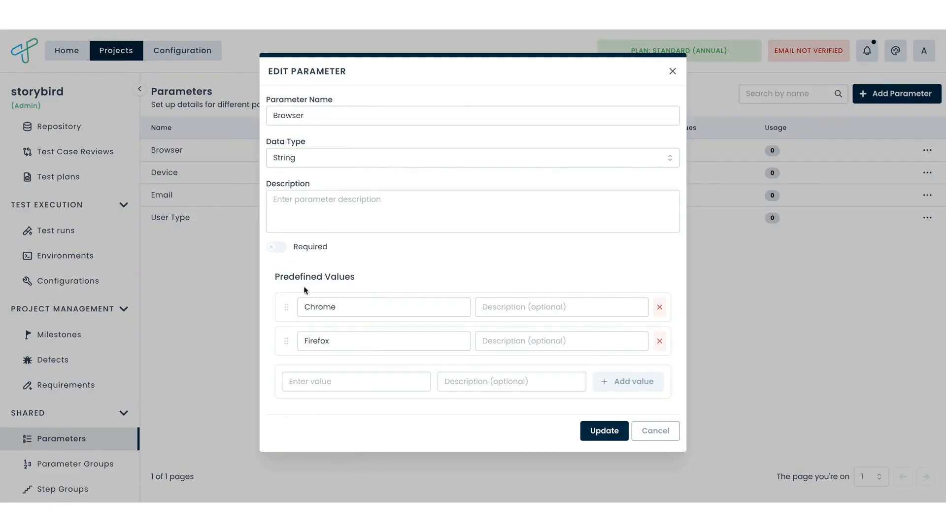
left_click(336, 307)
left_click(342, 339)
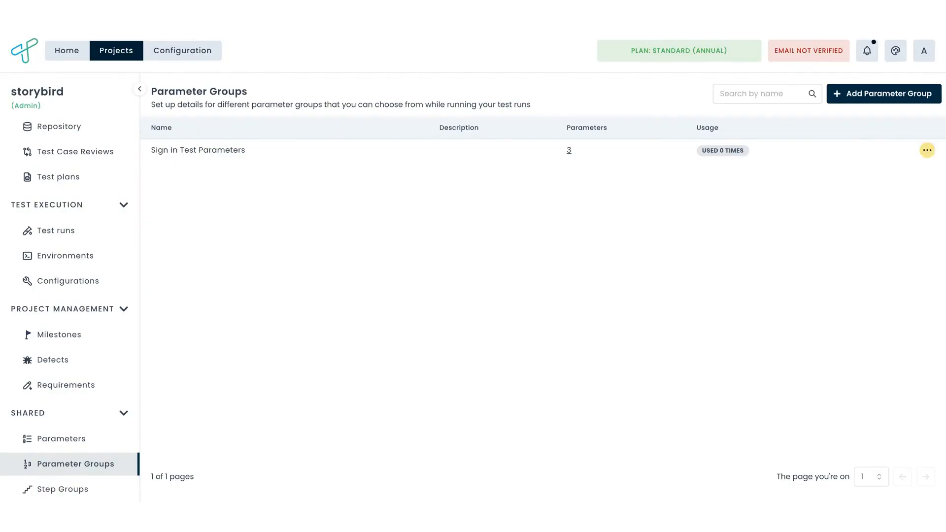
Open the Sign in Test Parameters group for editing and add a fourth parameter and another value row
left_click(927, 150)
left_click(919, 174)
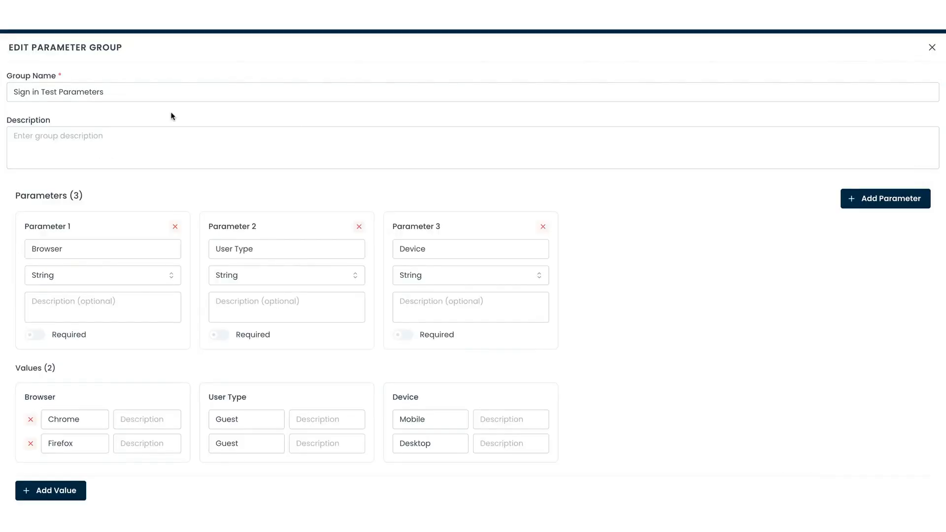
scroll(169, 183, "down", 1)
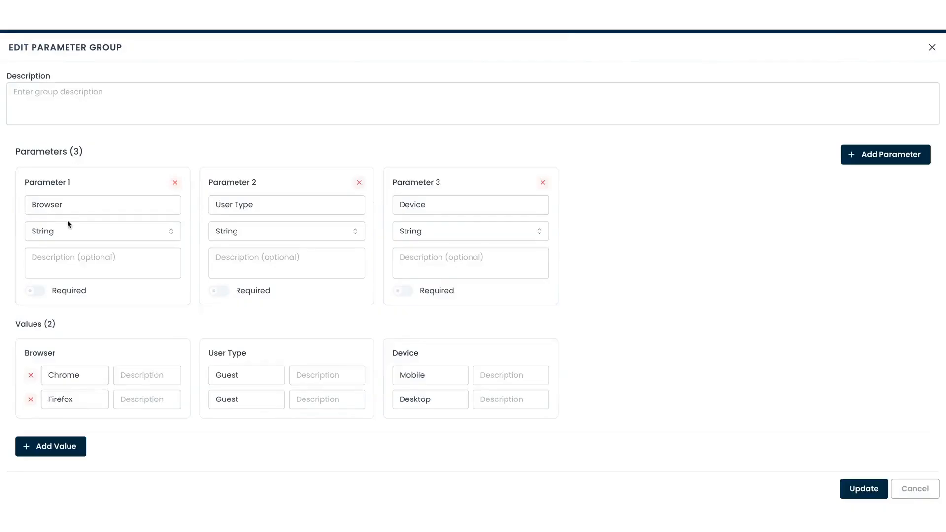
left_click(870, 162)
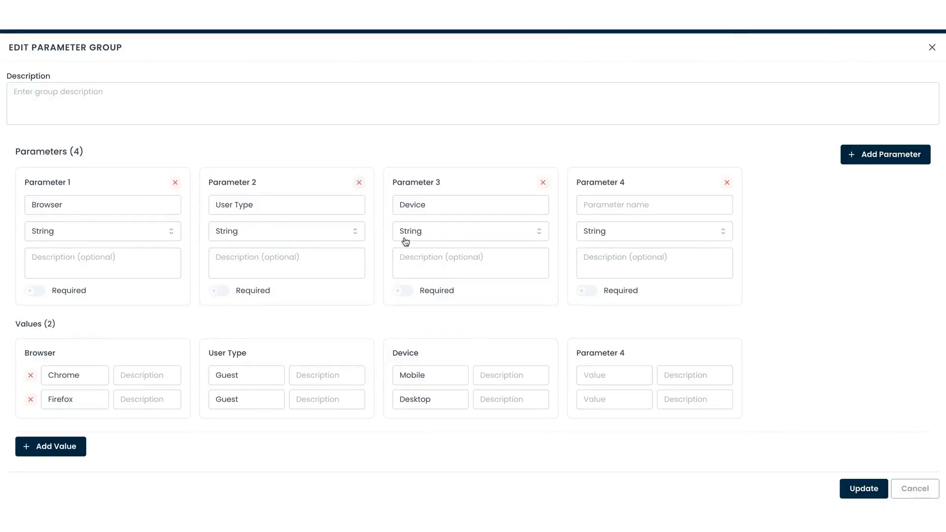
left_click(64, 442)
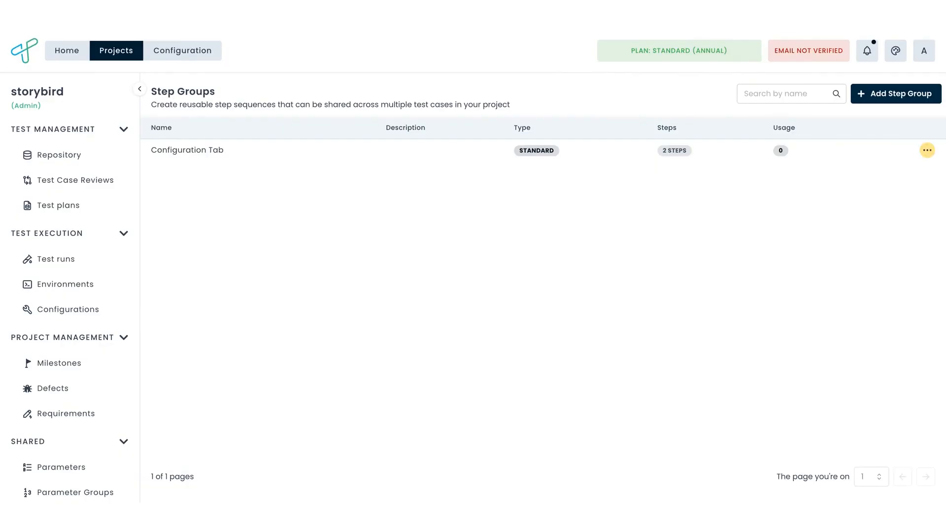
Open the Configuration Tab step group for editing and look over its name and description fields
left_click(927, 150)
left_click(914, 169)
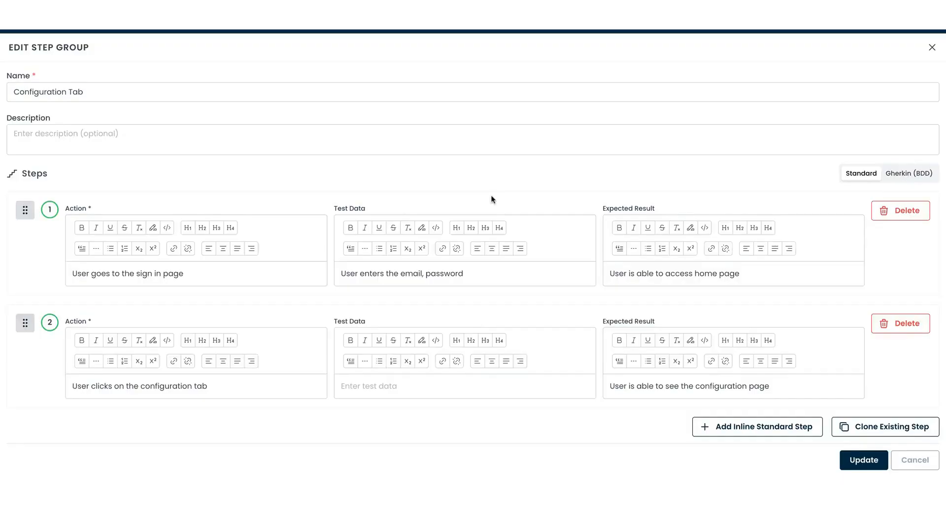
left_click(163, 99)
left_click(163, 134)
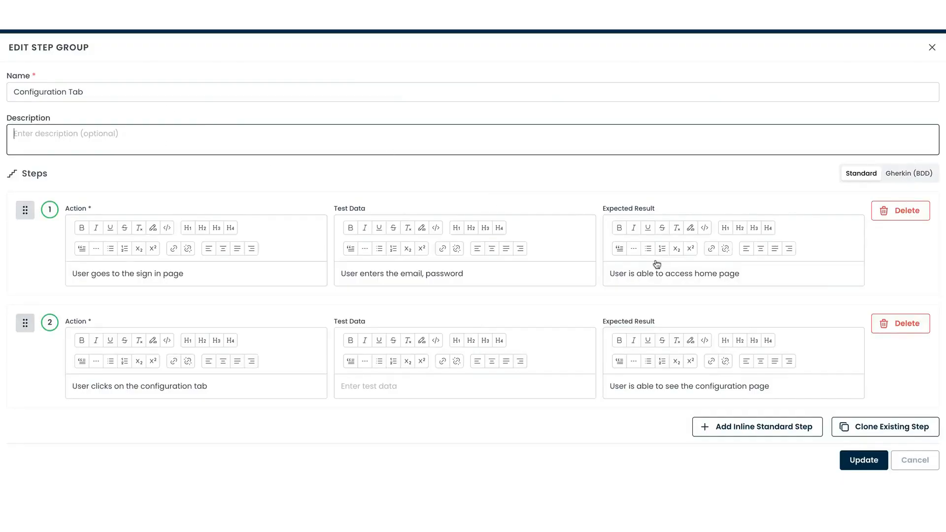
Add two blank inline standard steps to the Configuration Tab step group
left_click(724, 424)
scroll(715, 443, "down", 2)
left_click(713, 454)
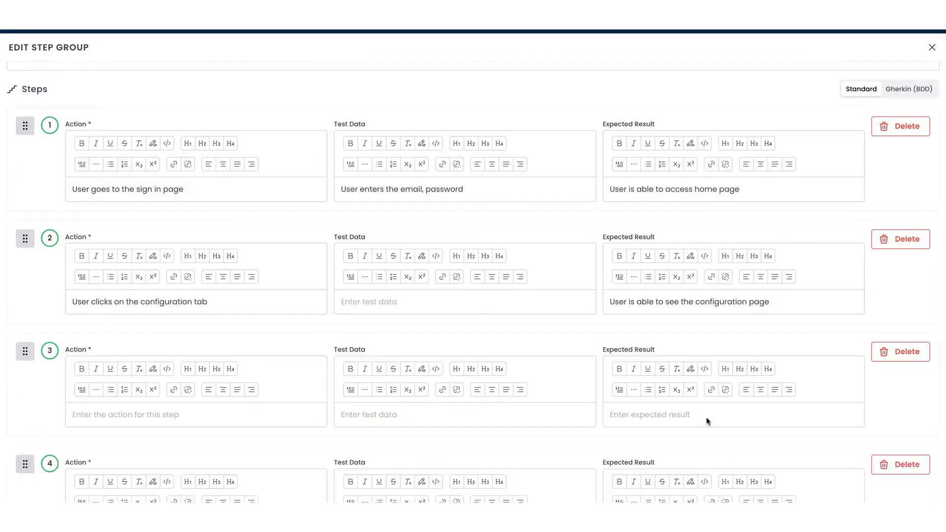
scroll(652, 282, "down", 2)
scroll(653, 283, "up", 2)
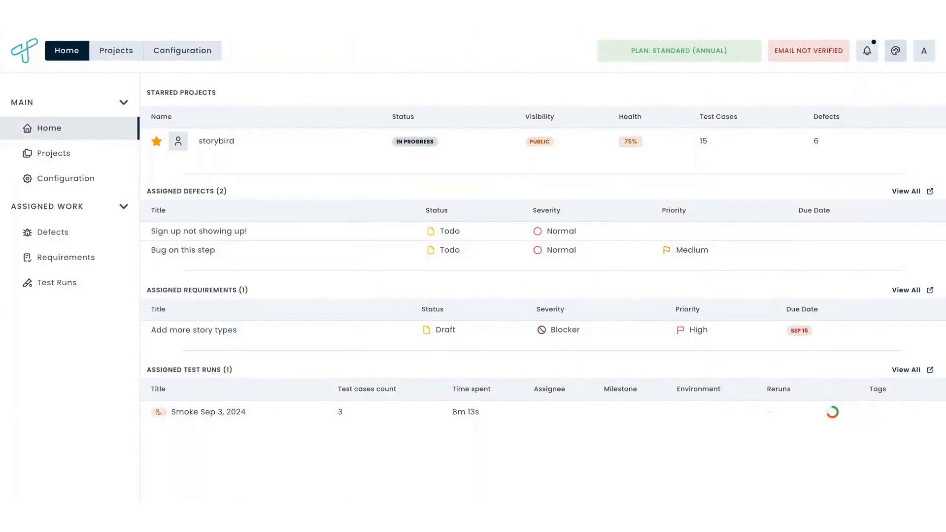
Change the interface's appearance mode to Dark
left_click(895, 50)
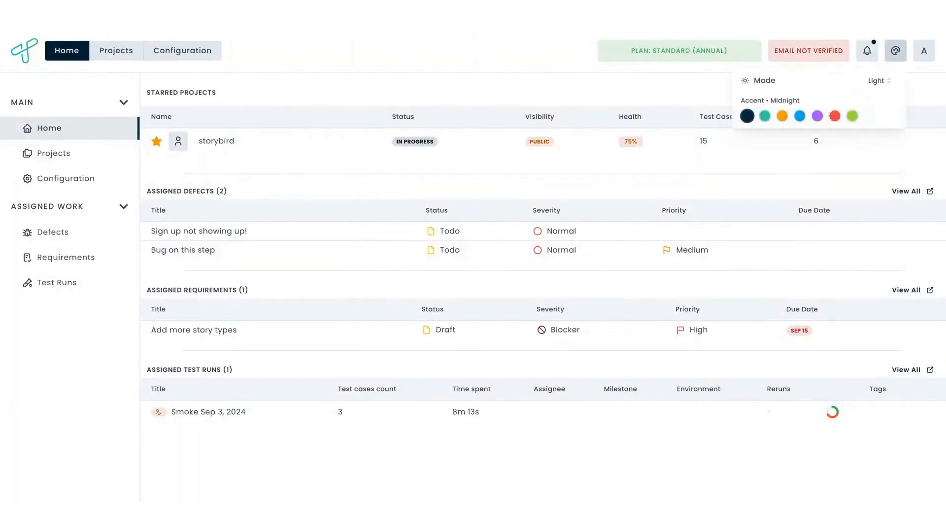
left_click(879, 81)
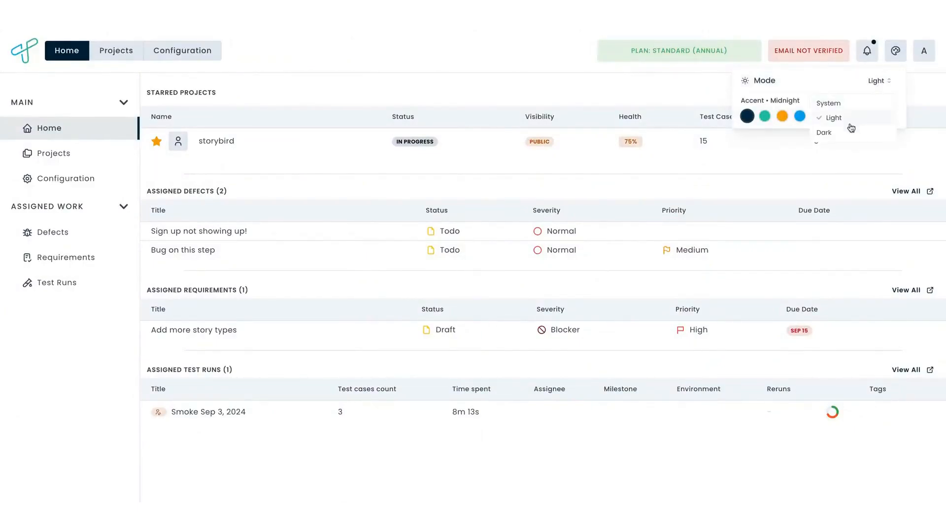
left_click(835, 133)
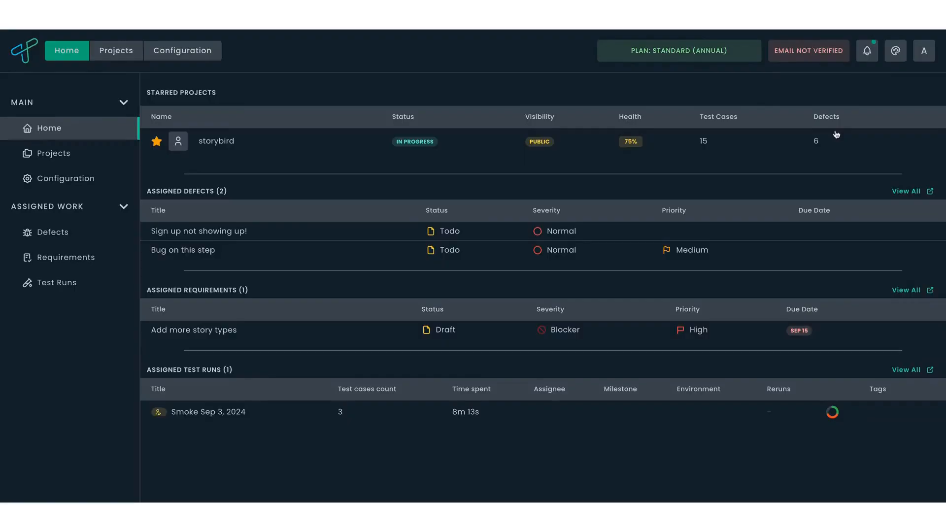
Try out several accent colours for the dark theme, including Lumen, and return the accent to Keppel
left_click(895, 51)
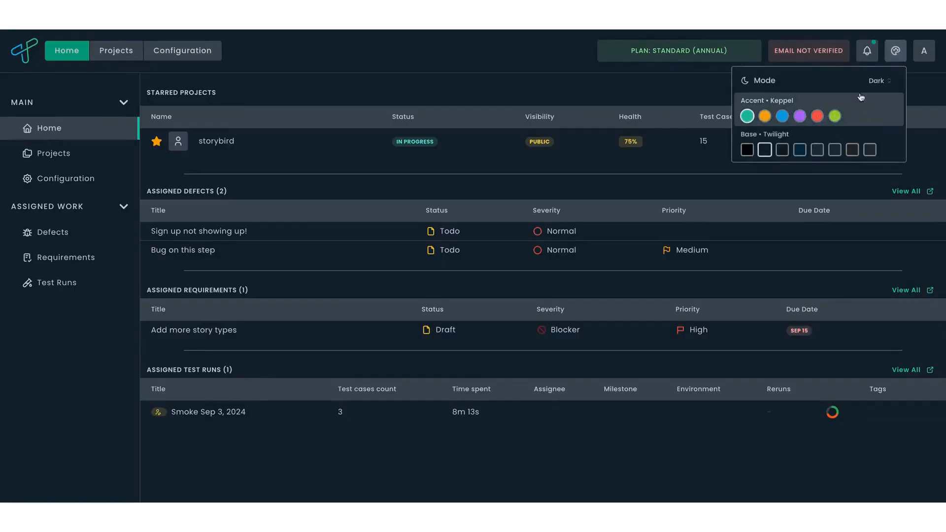
left_click(765, 116)
left_click(783, 117)
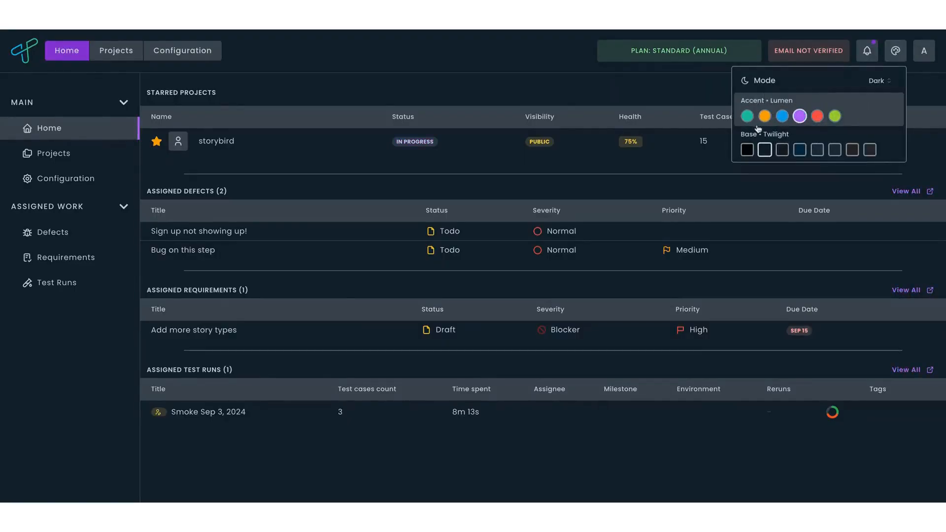
left_click(747, 117)
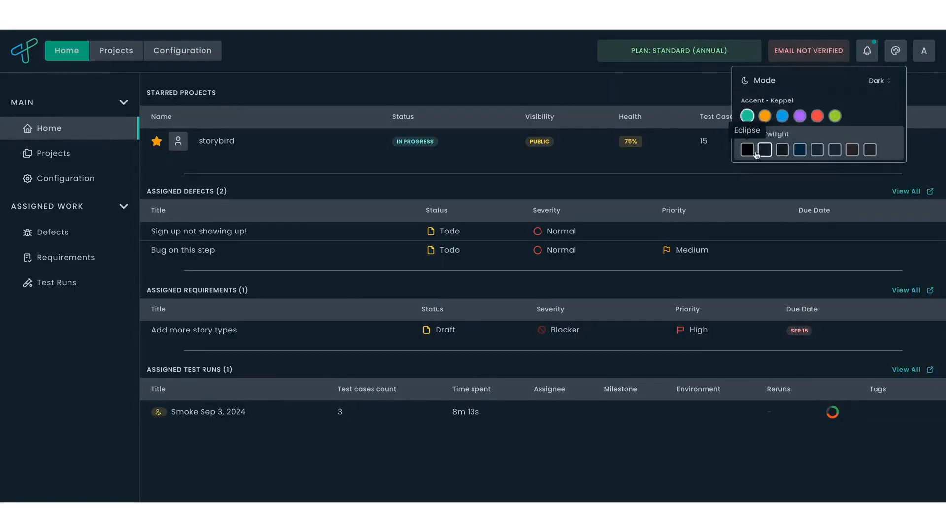